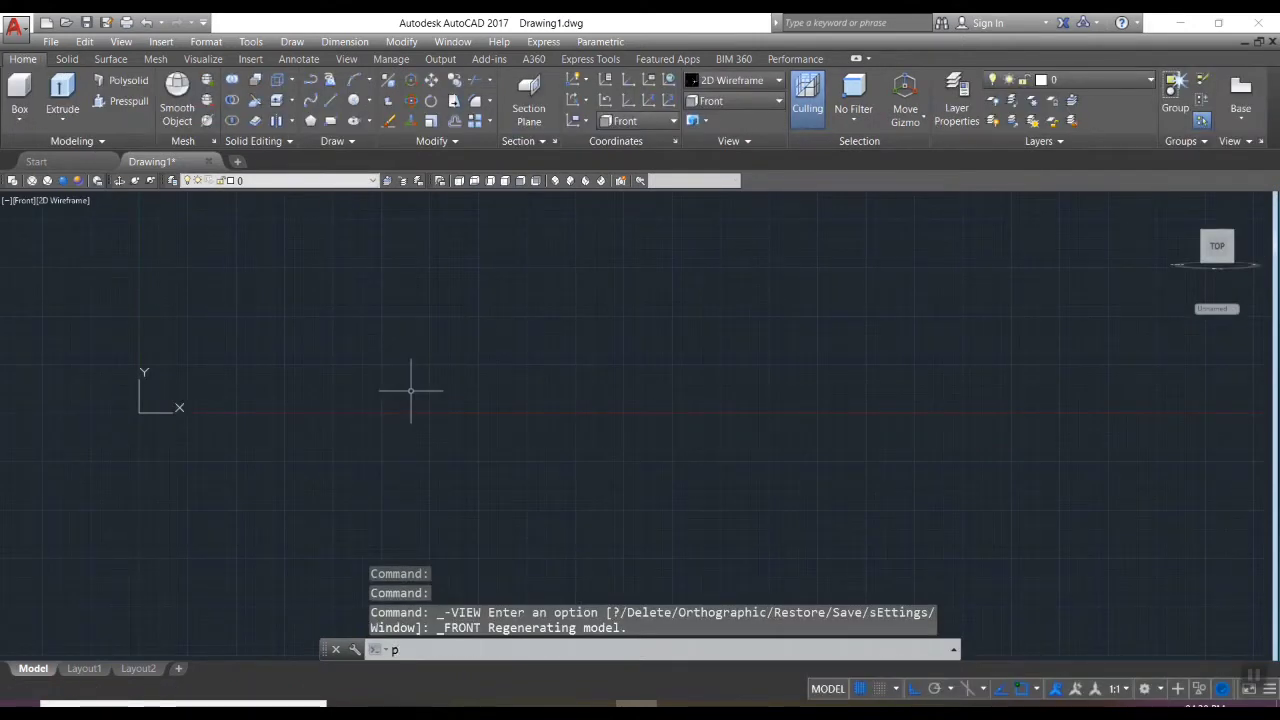
Draw a circle of radius 8 up and to the right of the origin
key(Return)
drag(414, 386, 768, 519)
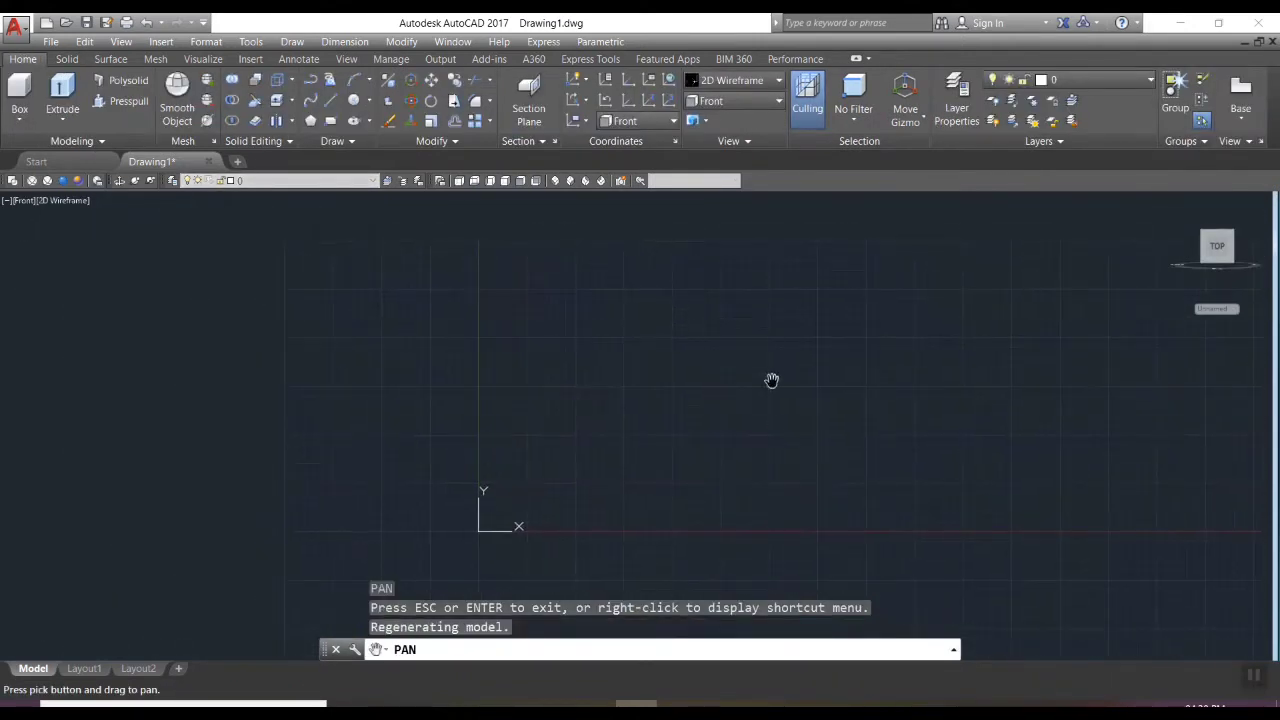
key(Escape)
text(c)
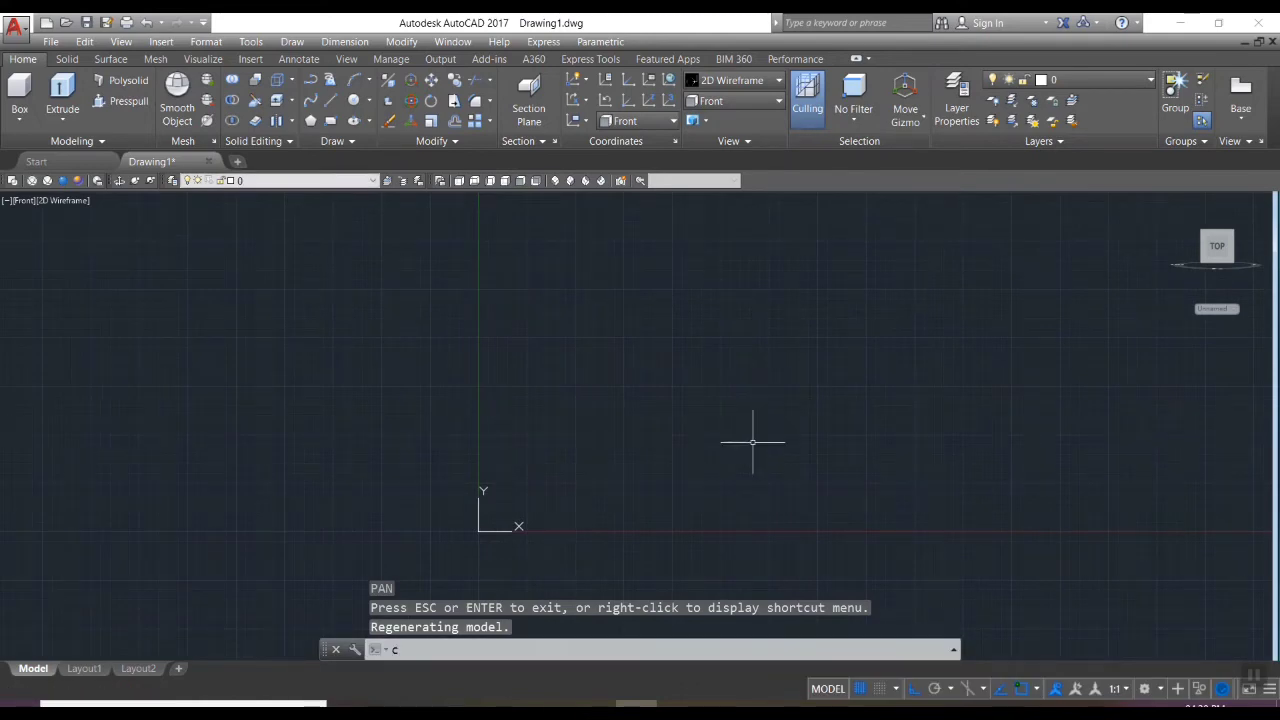
key(Return)
click(636, 465)
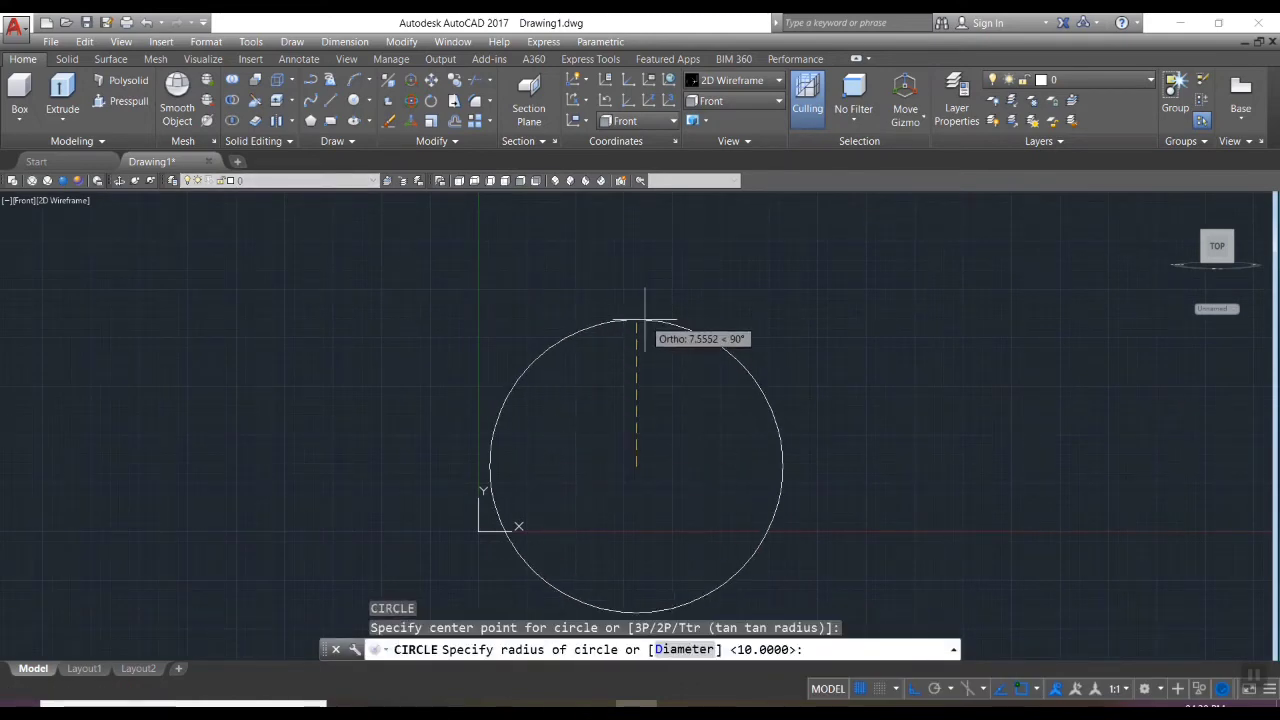
text(8)
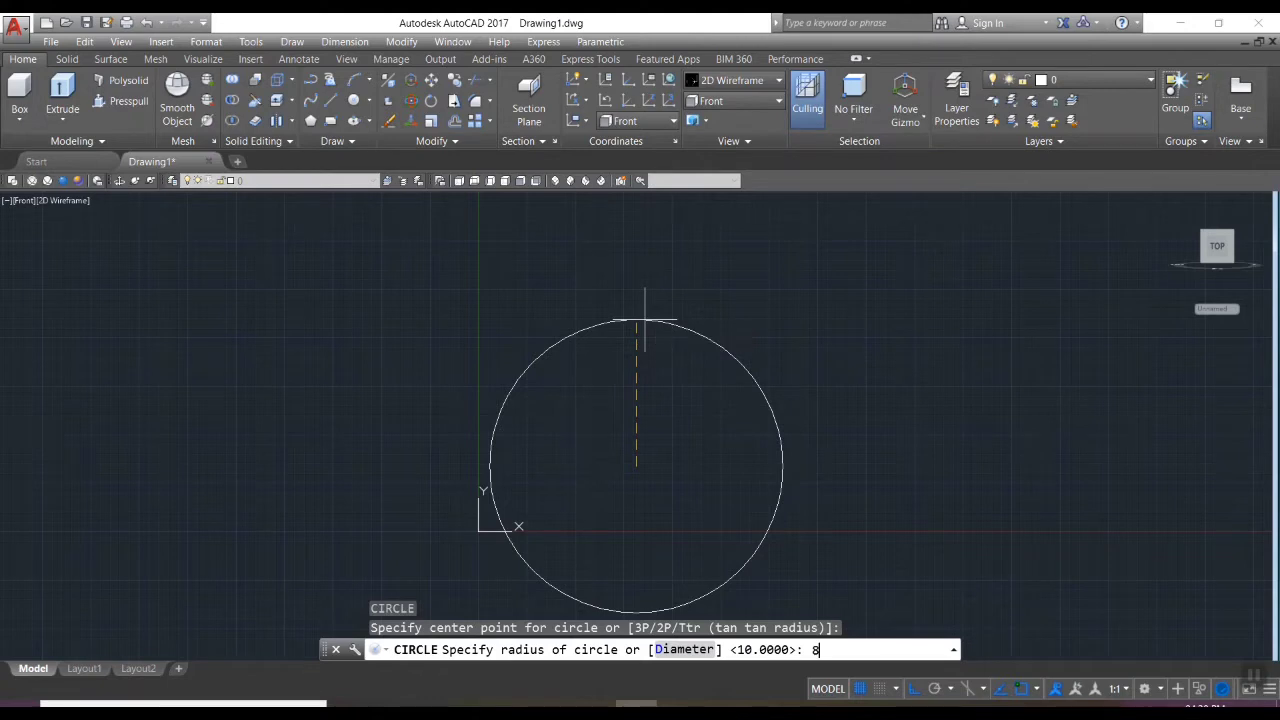
key(Return)
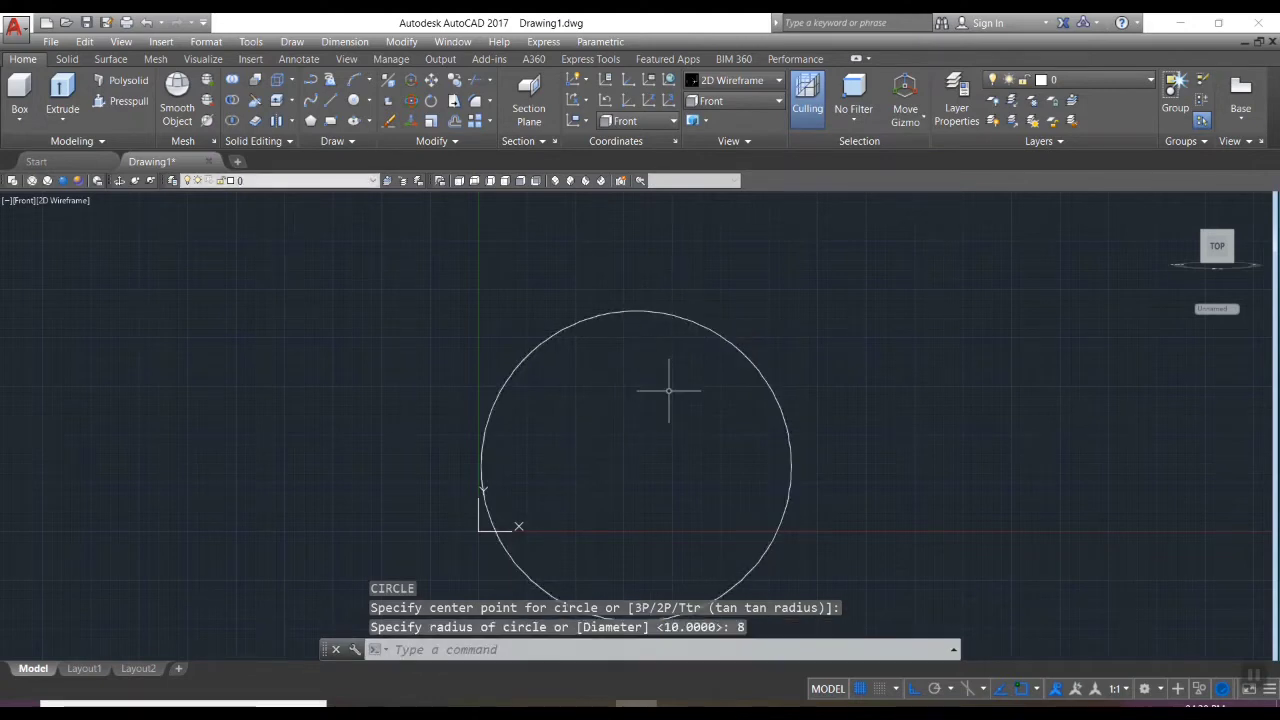
Draw connected lines from the circle's centre: 15 units up, 1 unit left, and 5 units up
text(l)
key(Return)
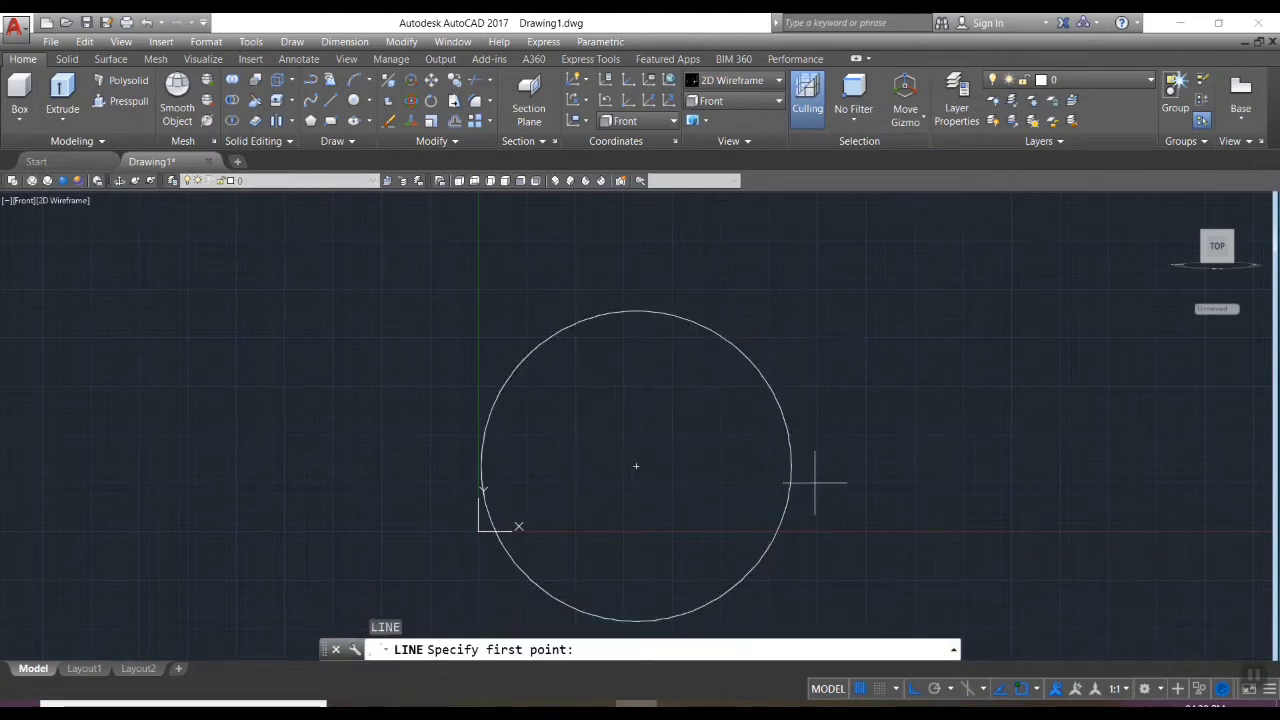
click(636, 465)
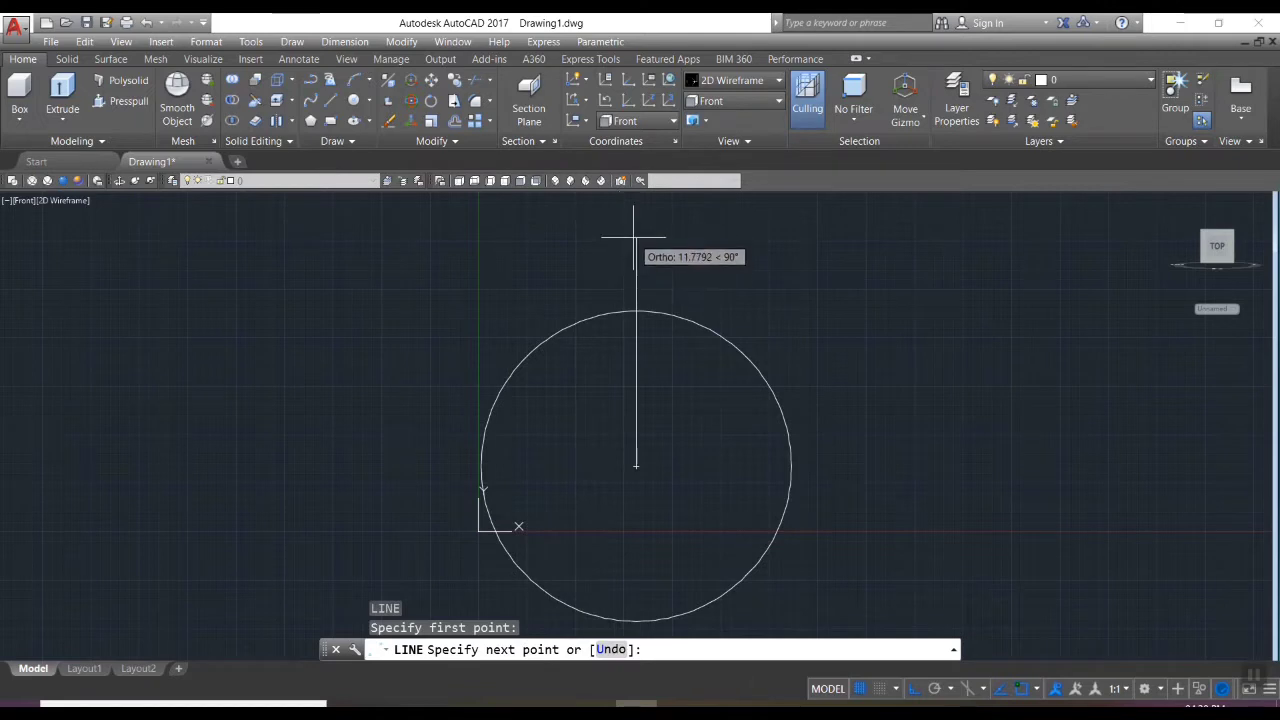
text(15)
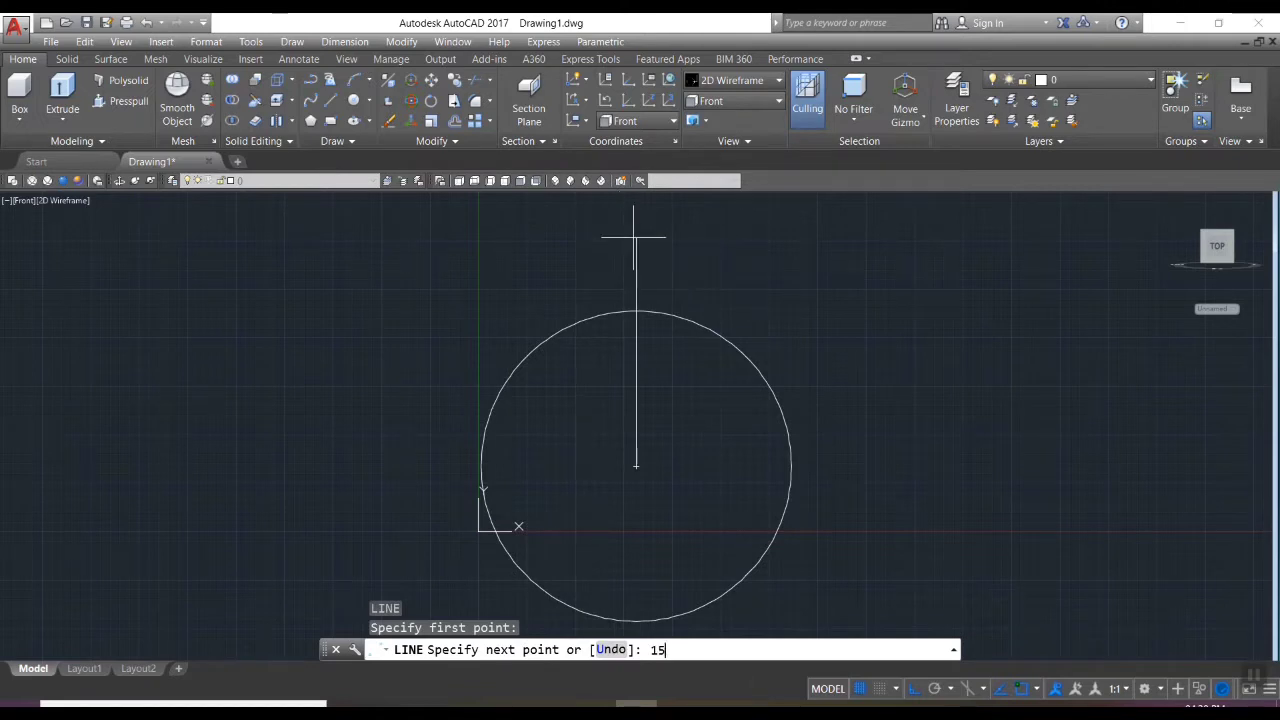
key(Return)
scroll(550, 285, down, 4)
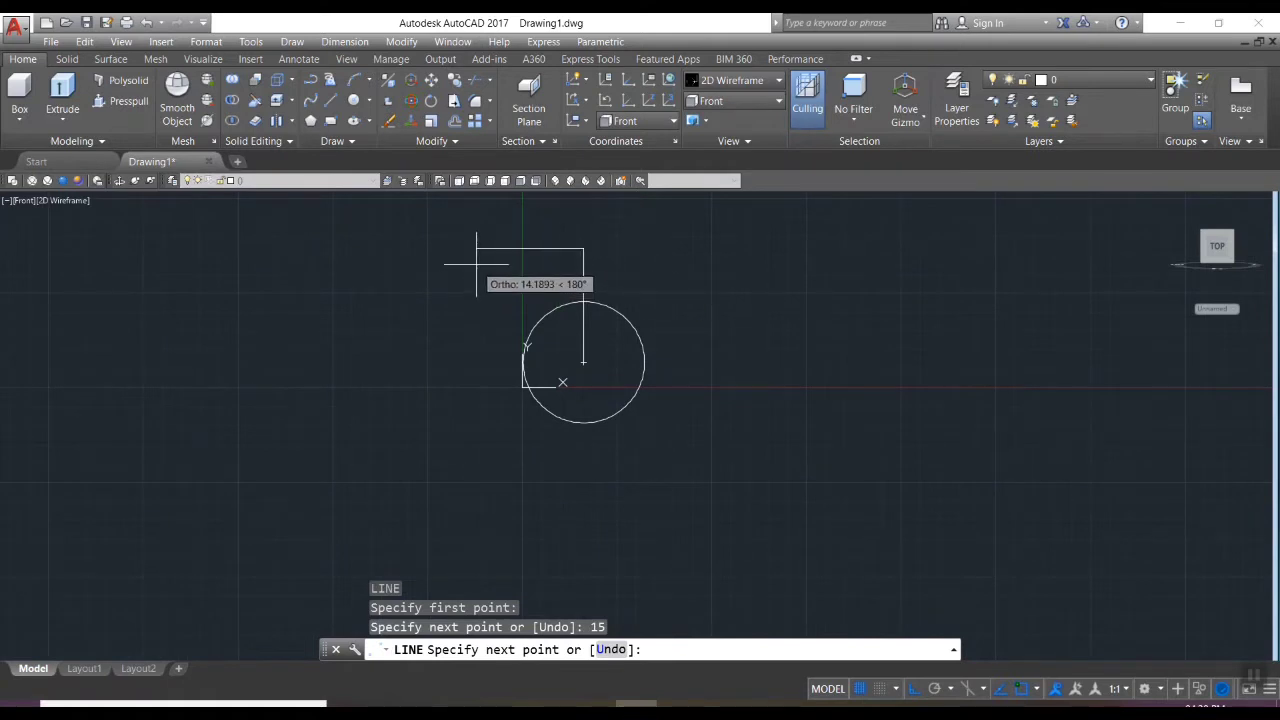
text(1)
key(Return)
text(5)
key(Return)
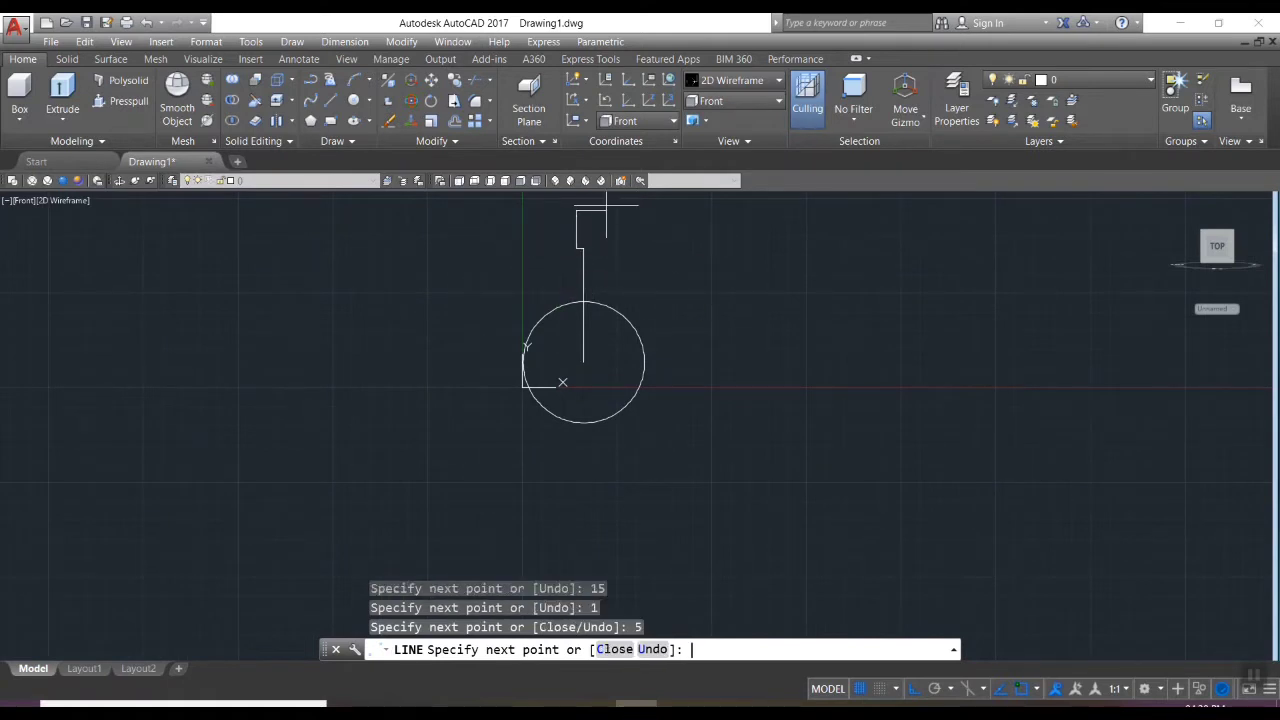
key(Return)
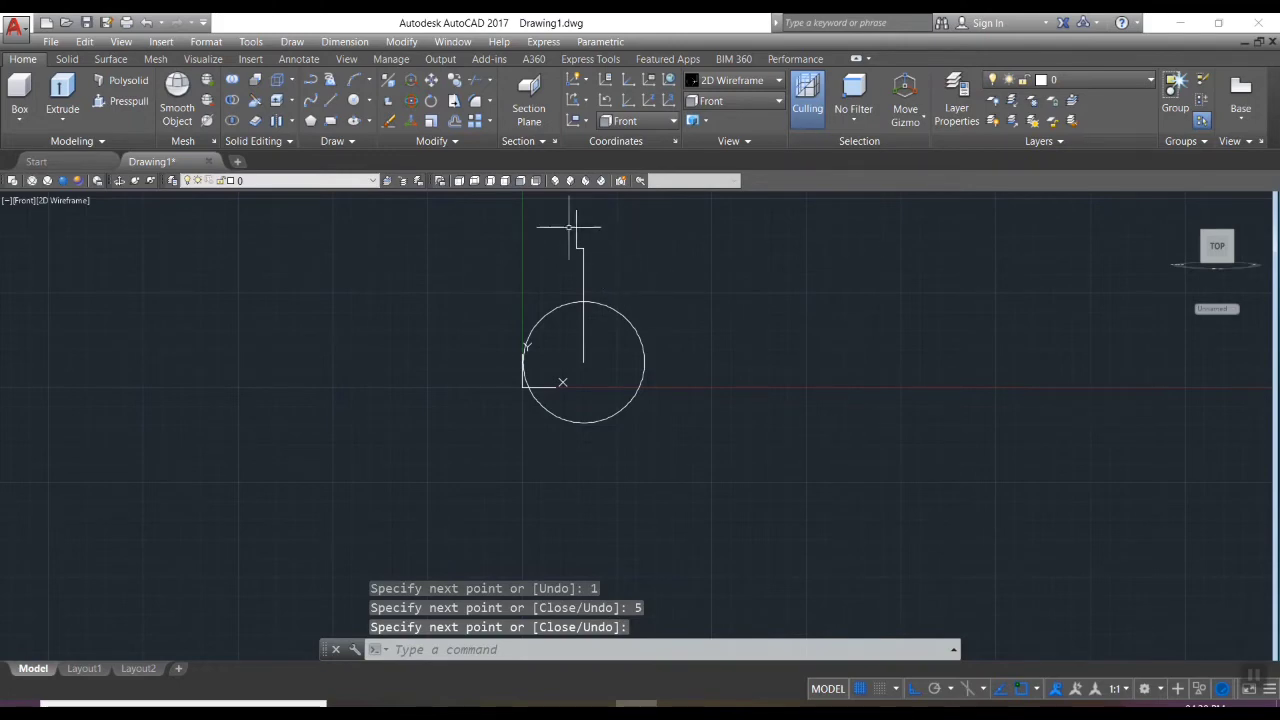
Erase the 15-unit vertical and 1-unit horizontal construction lines, keeping the uppermost vertical line
scroll(569, 227, up, 4)
click(638, 268)
click(610, 243)
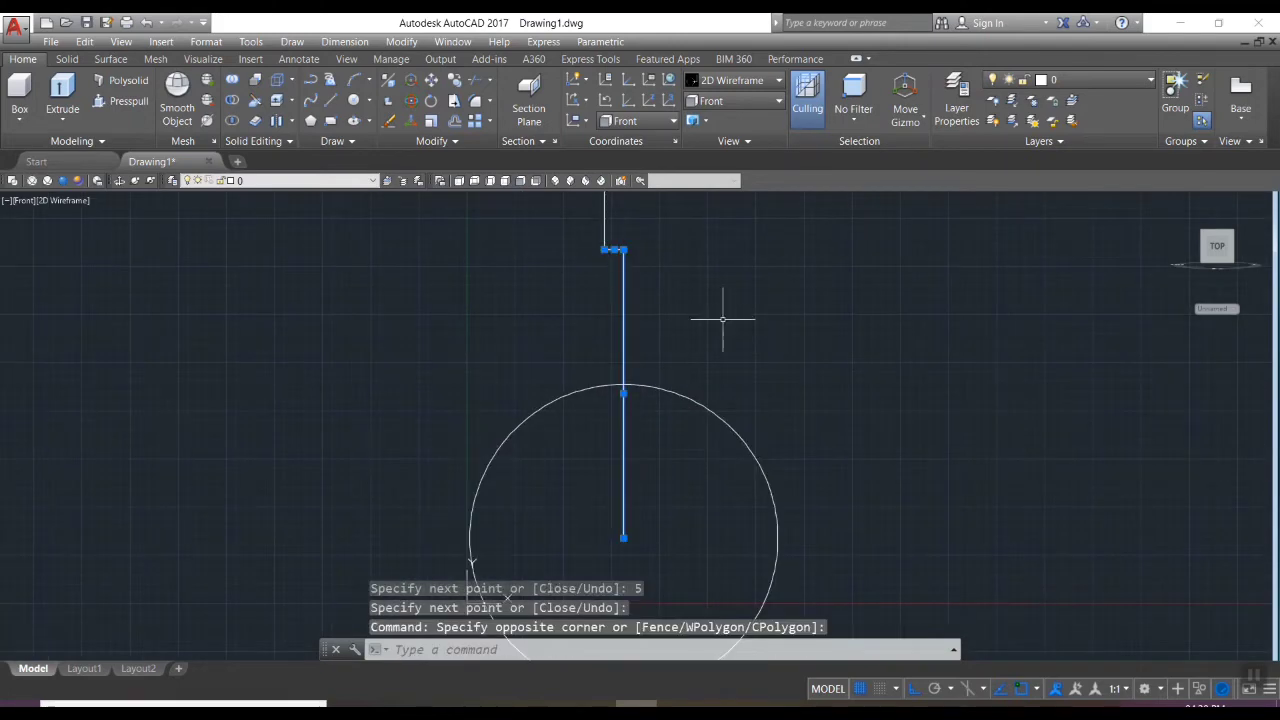
key(Delete)
scroll(724, 322, down, 4)
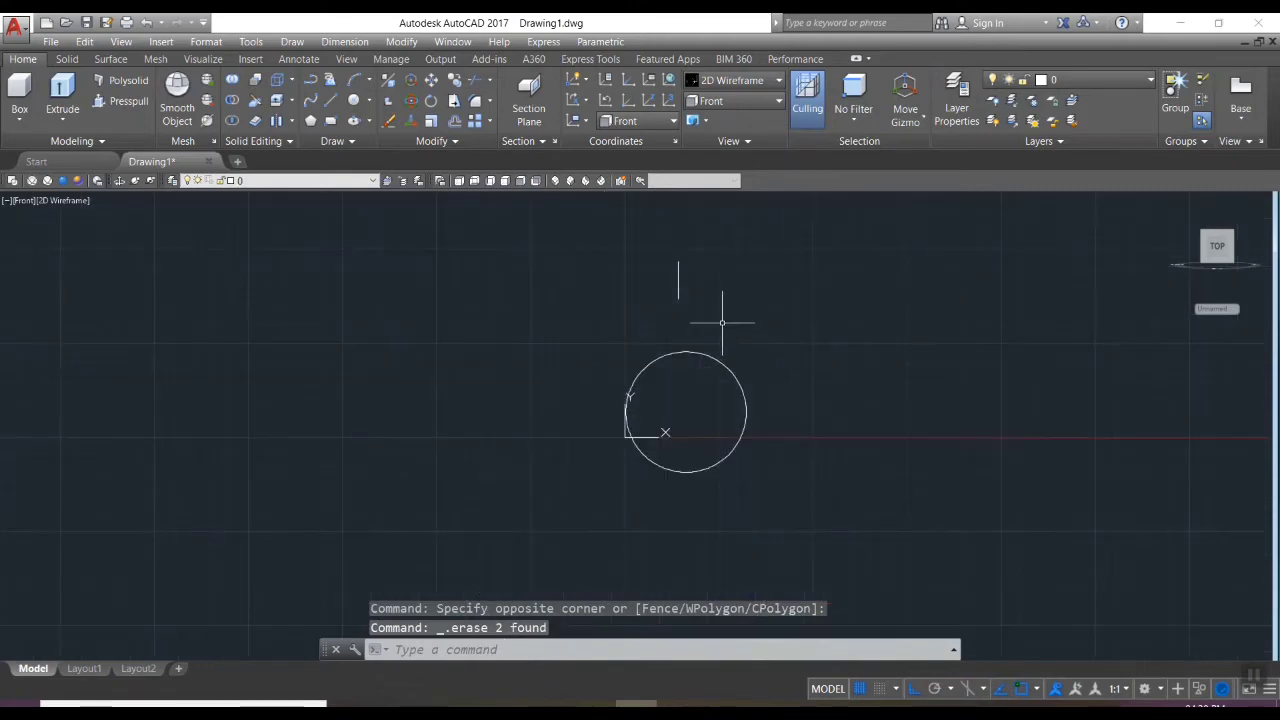
Draw a tan-tan-radius circle of radius 10, tangent to the short vertical line's lower end and the first circle's upper right
text(c)
key(Return)
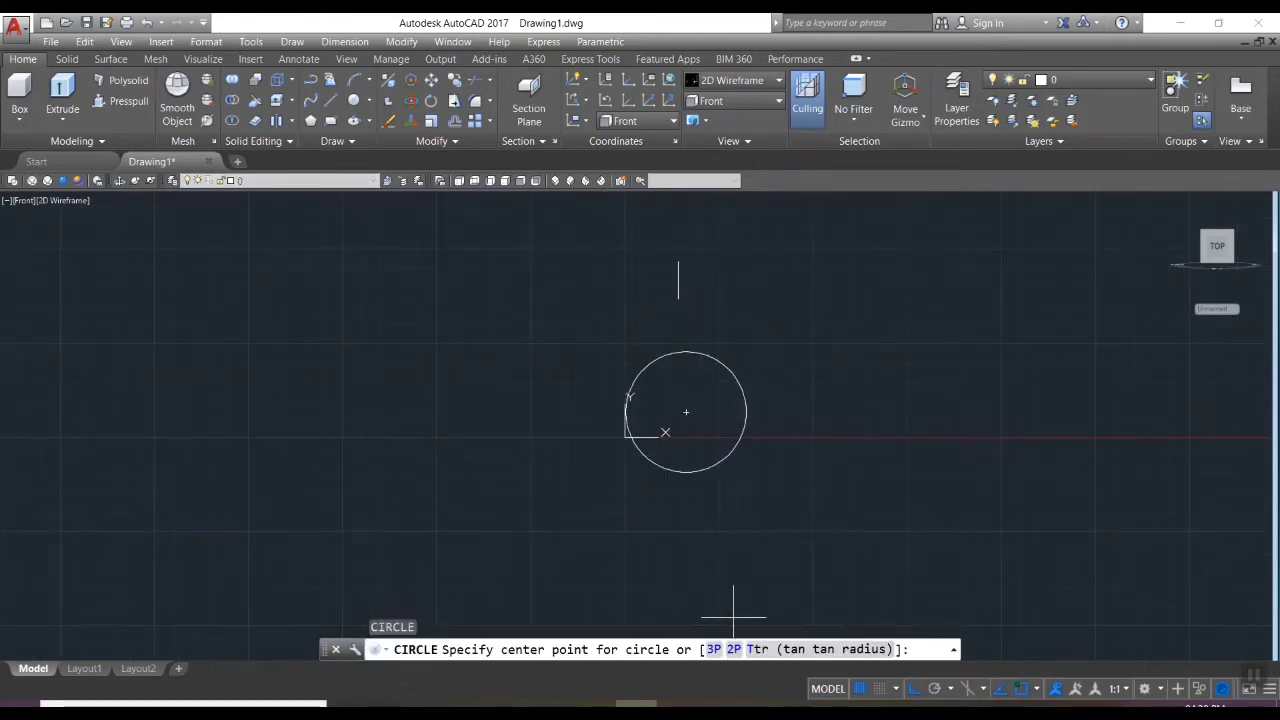
click(754, 652)
scroll(789, 240, up, 2)
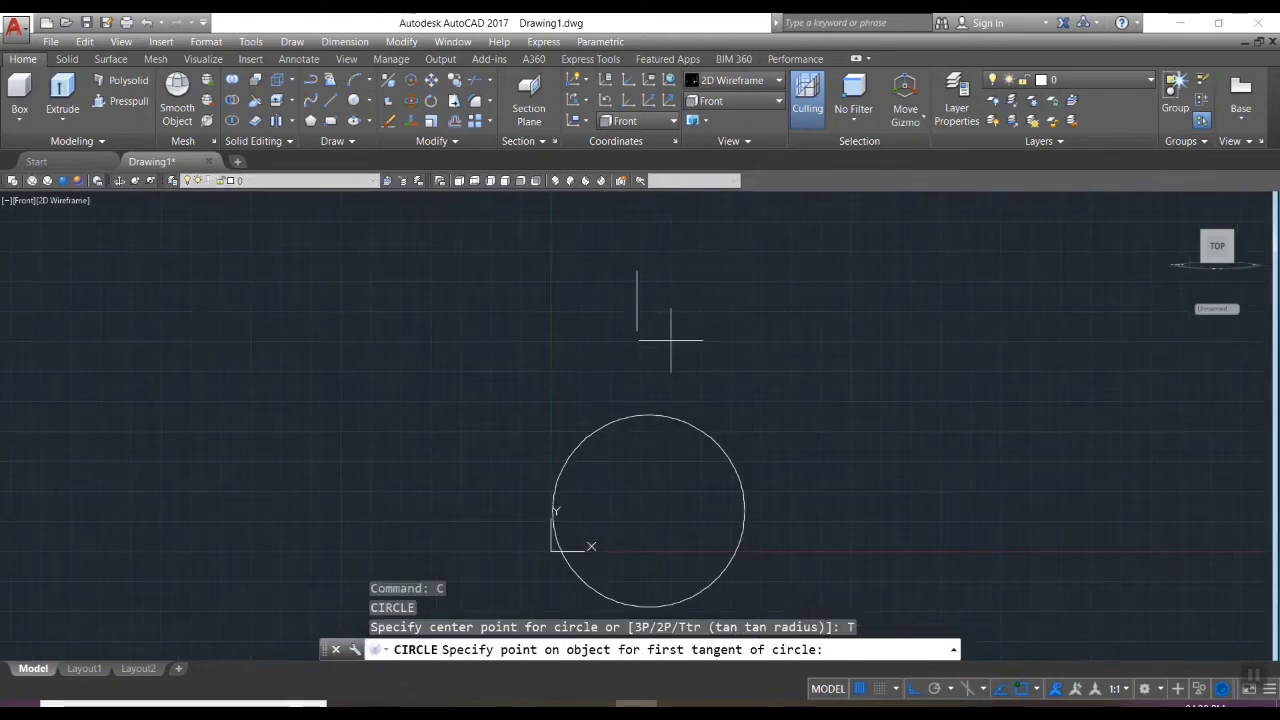
scroll(637, 327, up, 2)
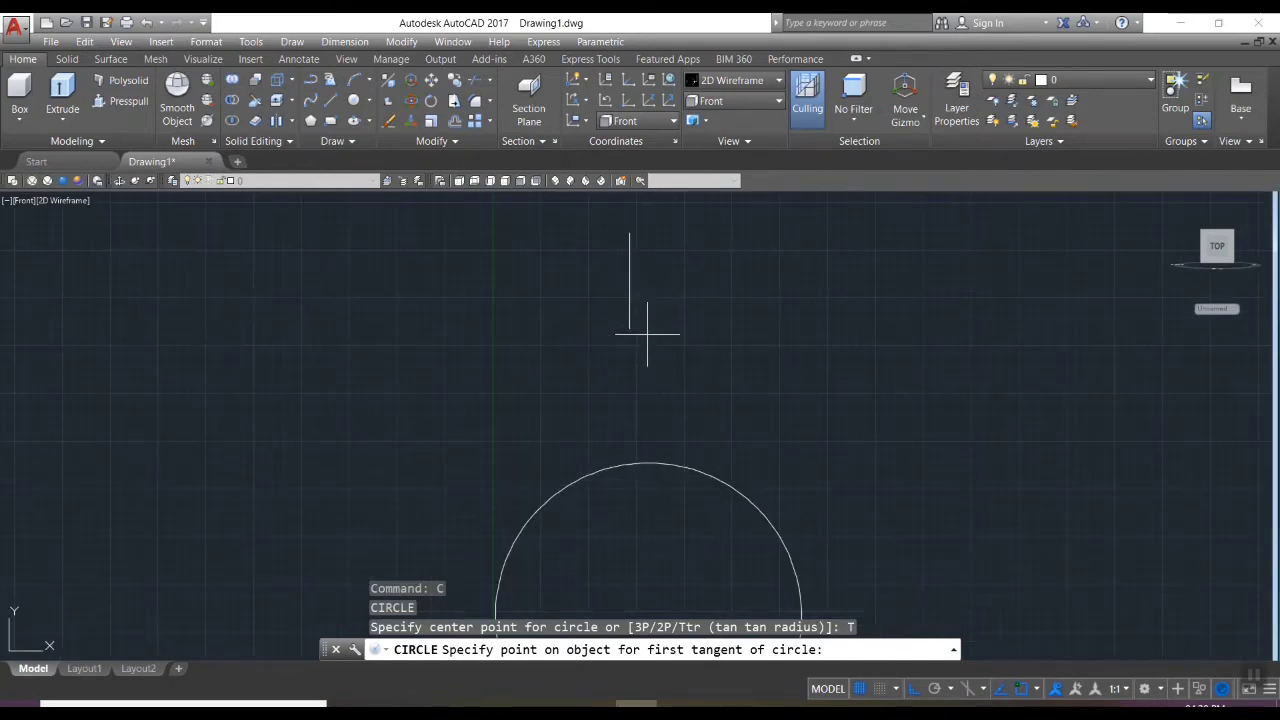
click(629, 329)
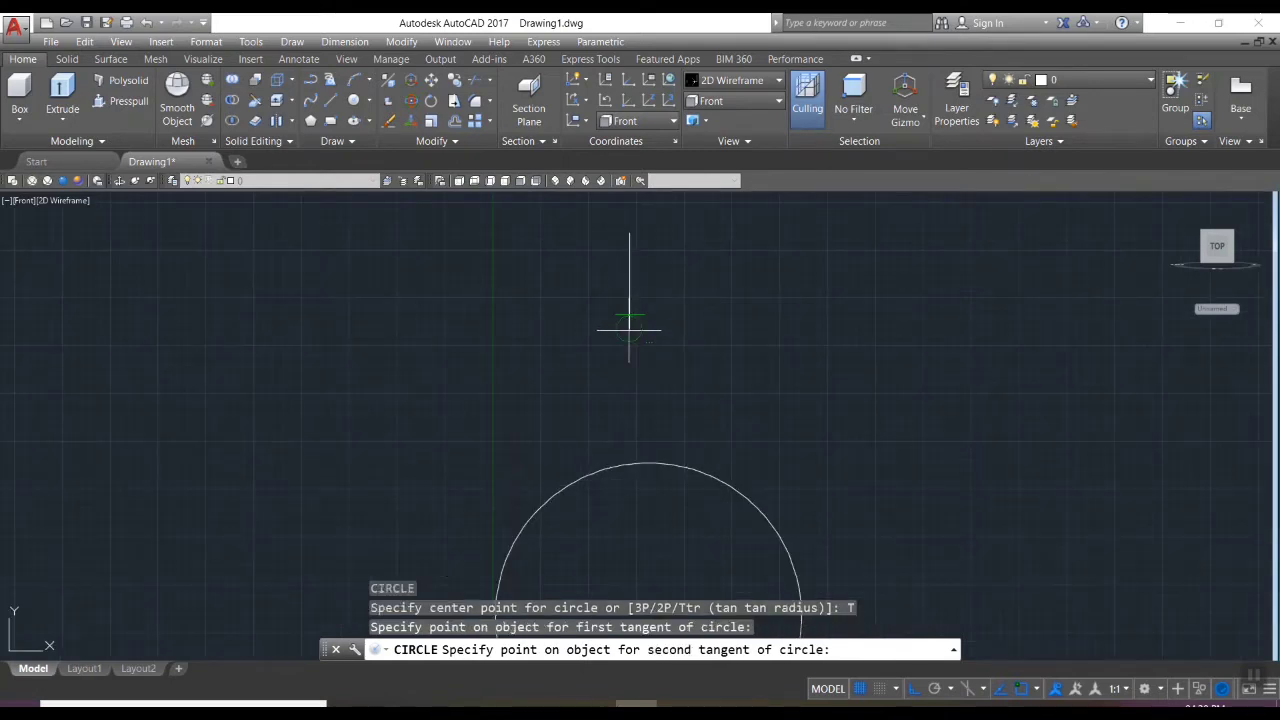
click(742, 490)
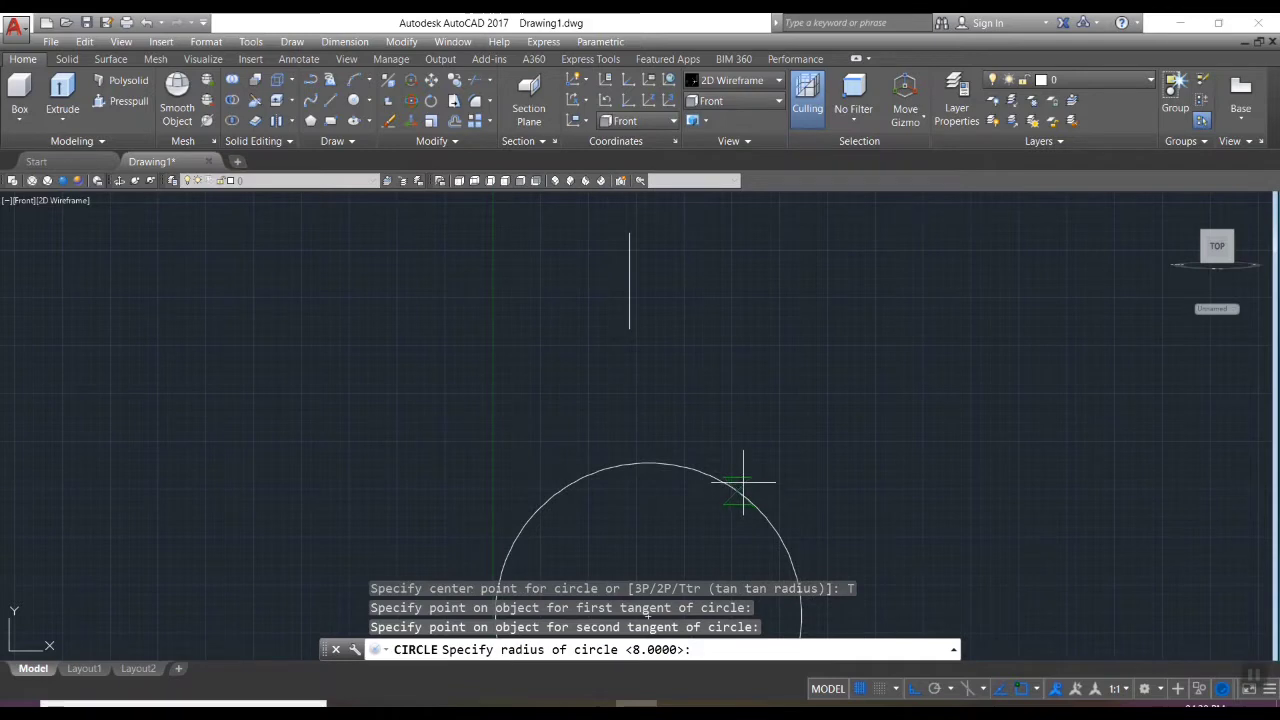
text(10)
key(Return)
scroll(785, 412, down, 3)
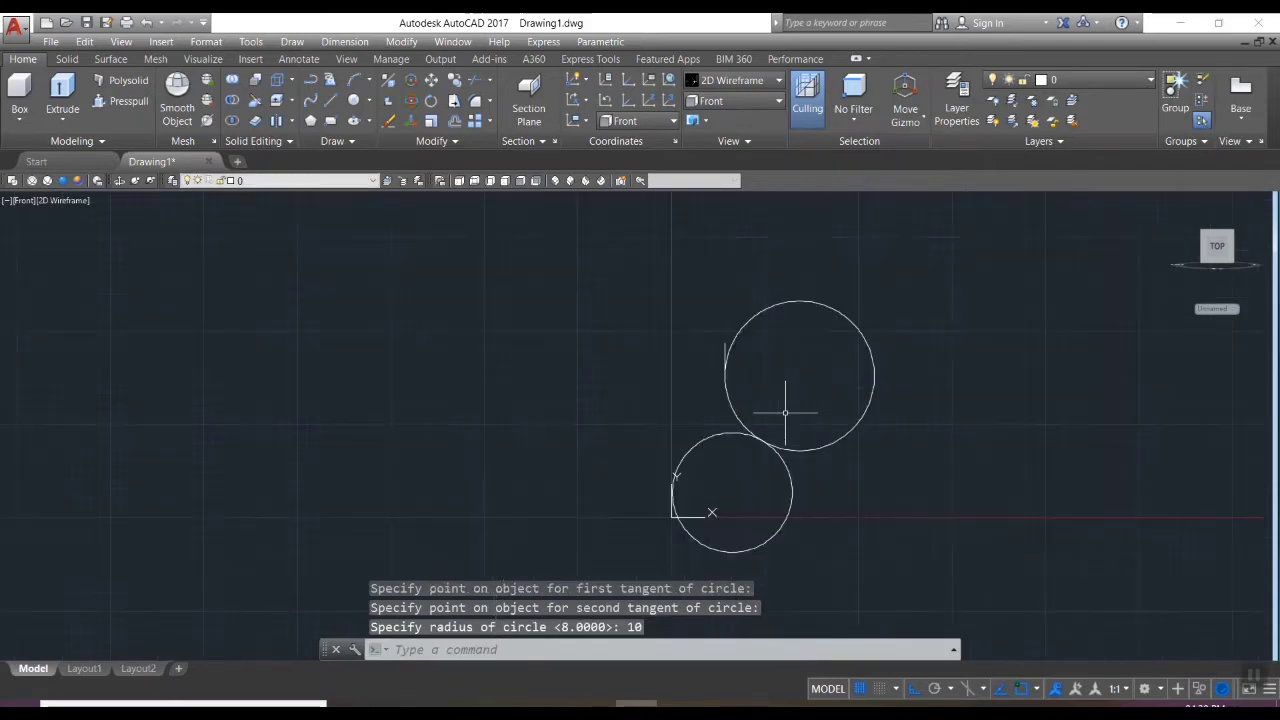
Trim the larger circle to the arc joining the vertical line and the lower circle
text(tr)
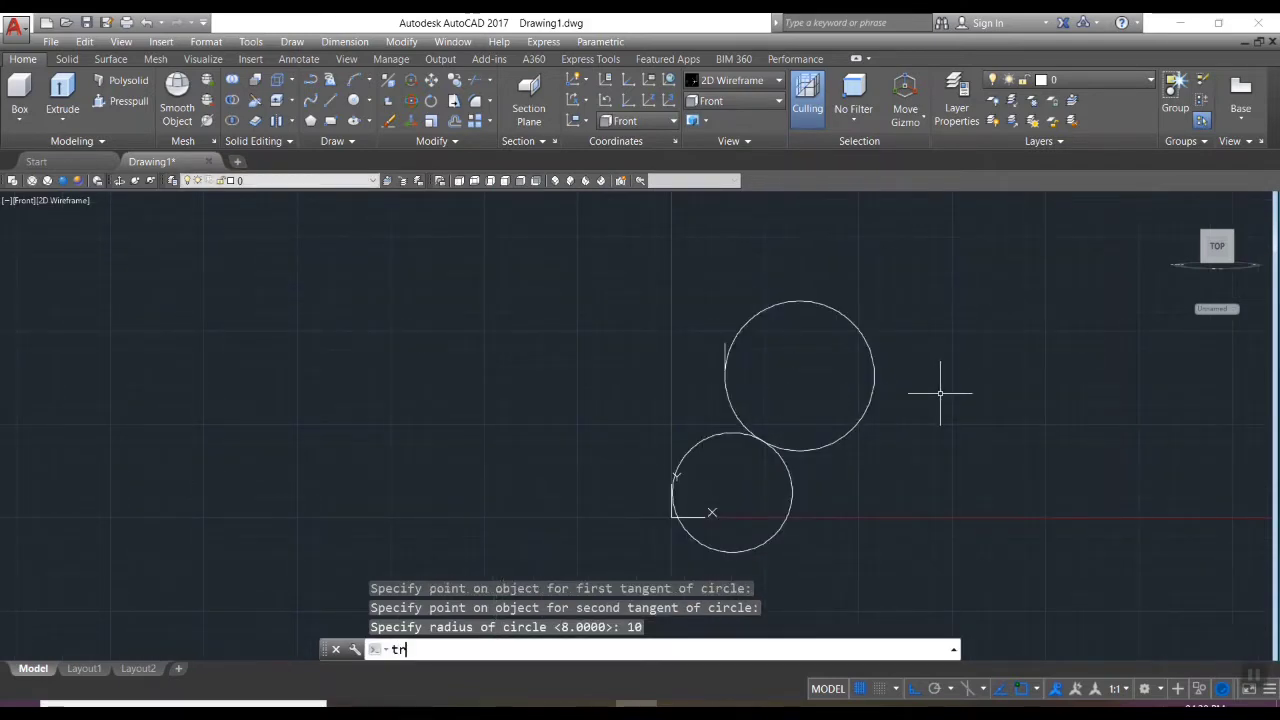
key(Return)
key(Return)
click(825, 302)
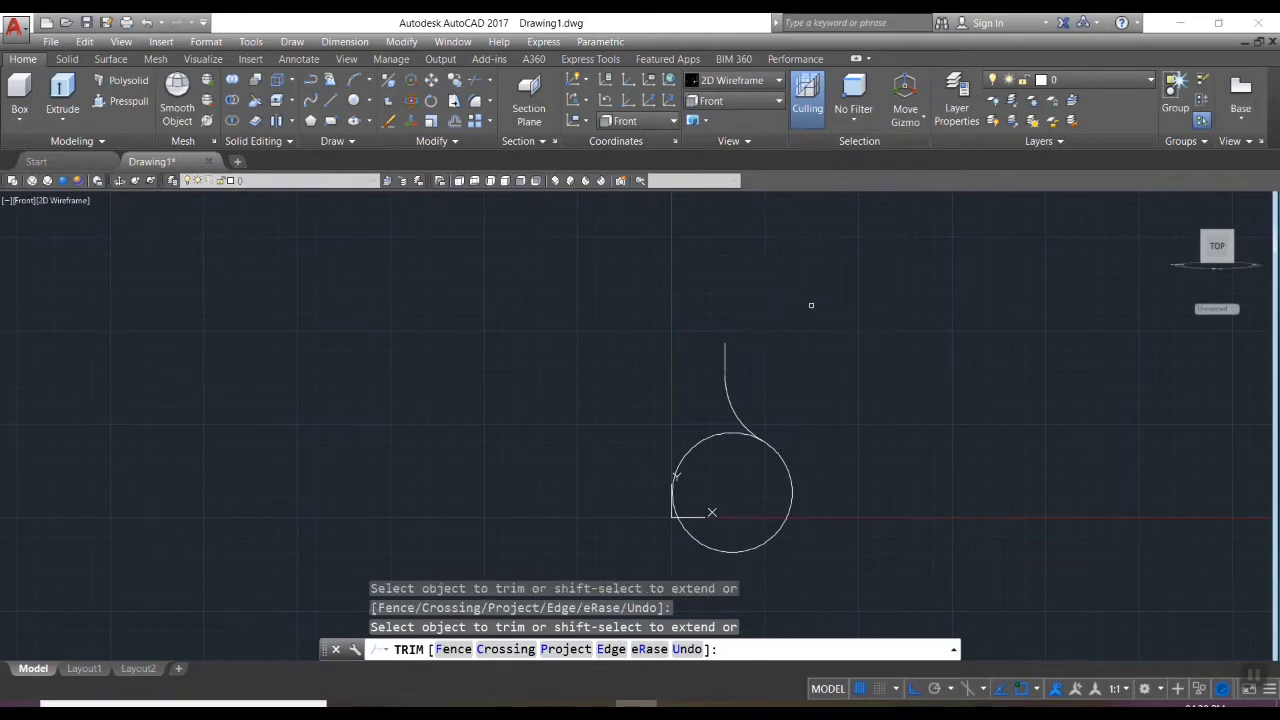
Try to trim the upper left part of the lower circle
scroll(690, 480, up, 6)
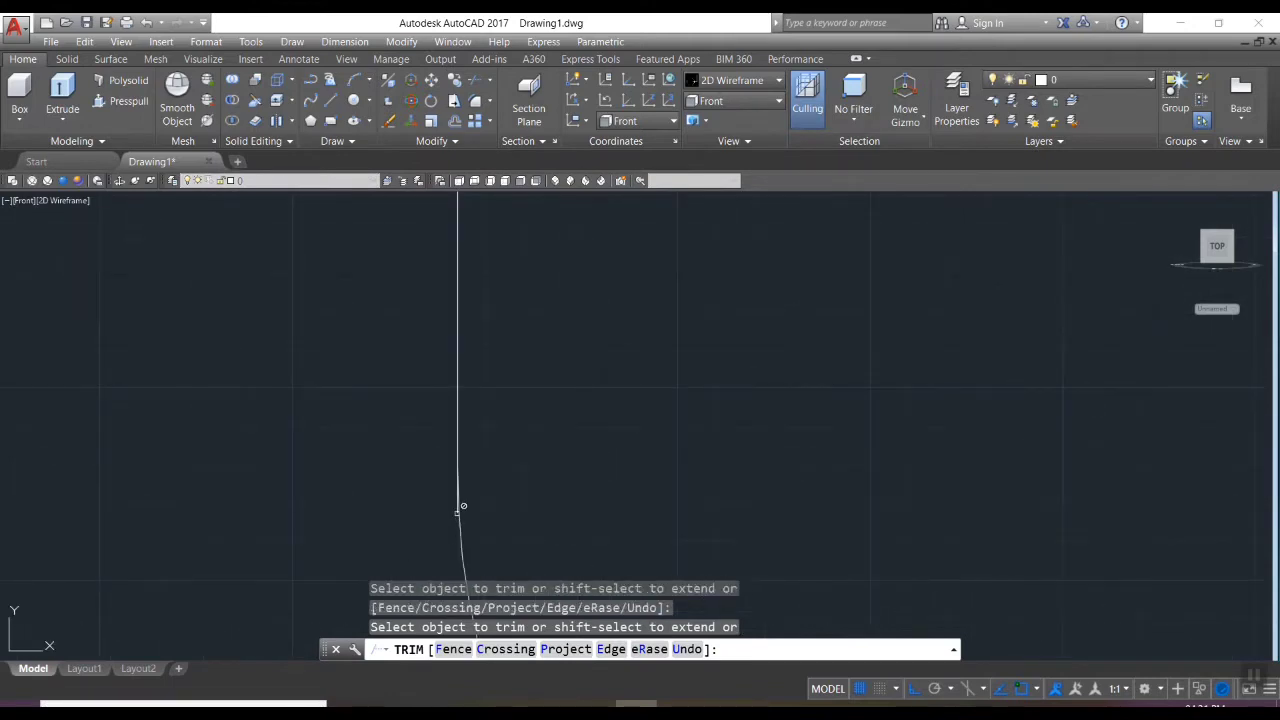
scroll(457, 511, up, 3)
scroll(623, 324, down, 5)
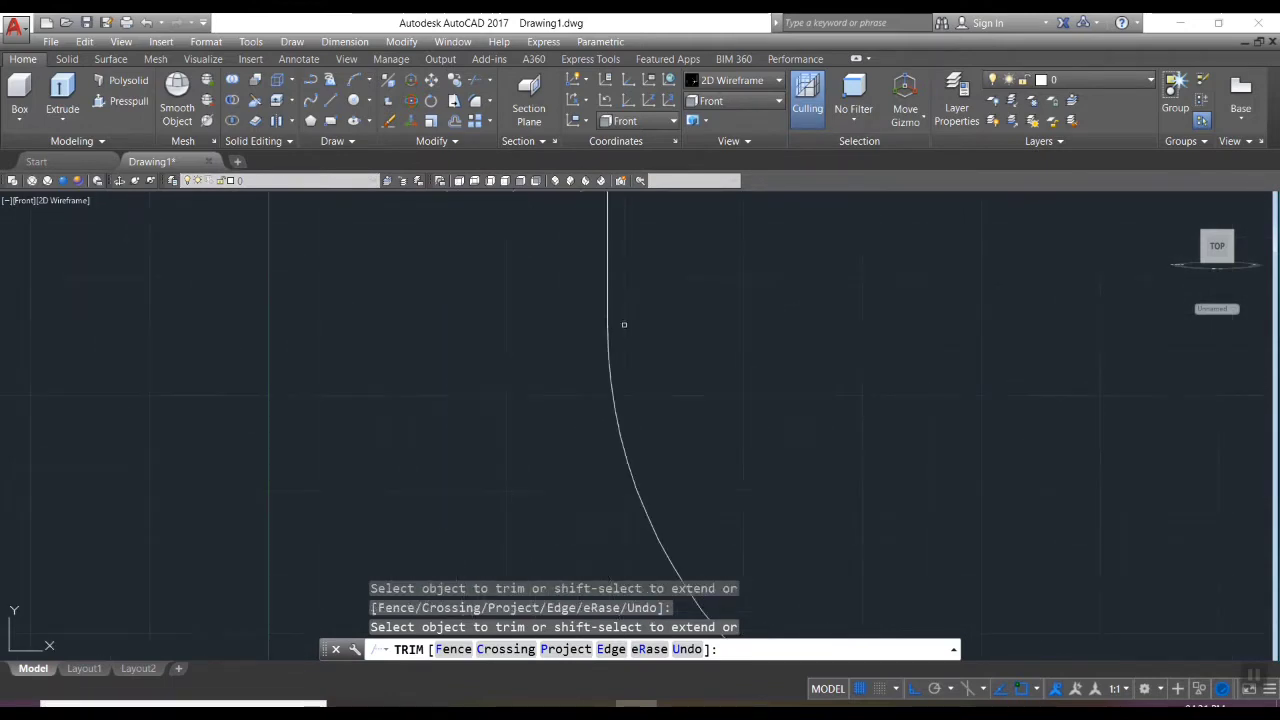
click(580, 429)
key(Escape)
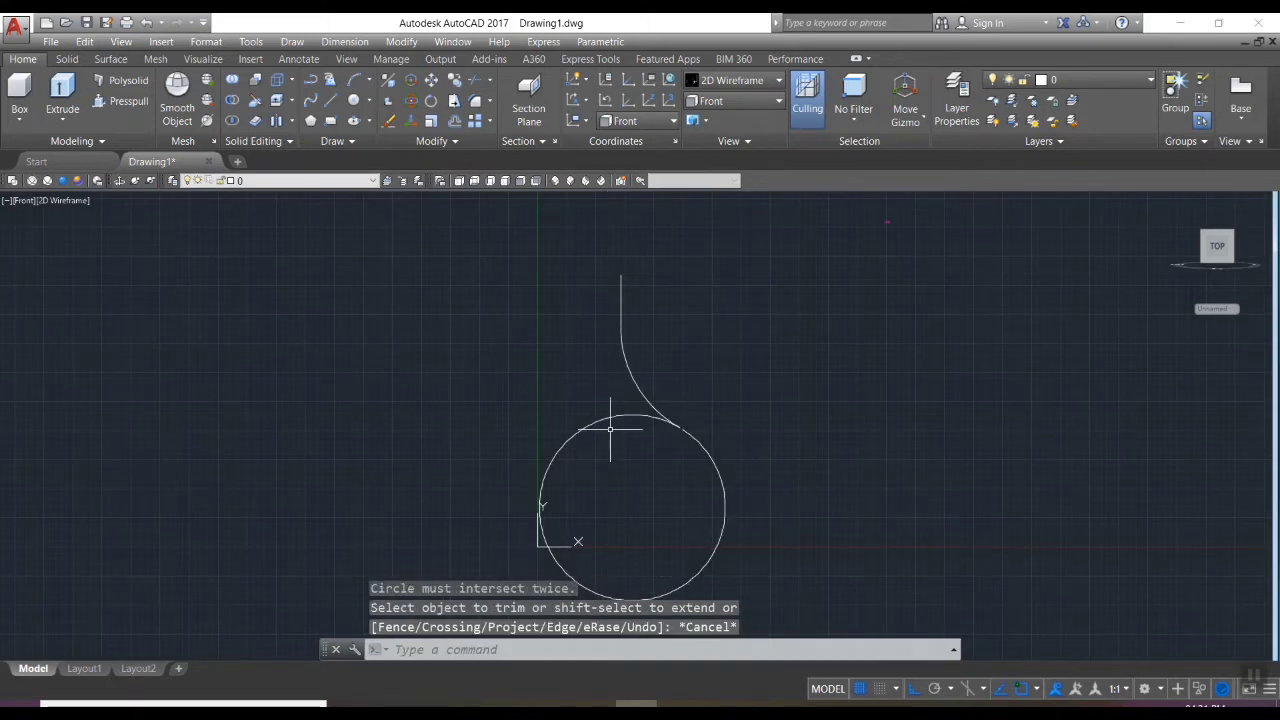
Draw a horizontal line about 13.2 units long from the circle's centre leftward past its edge
text(1)
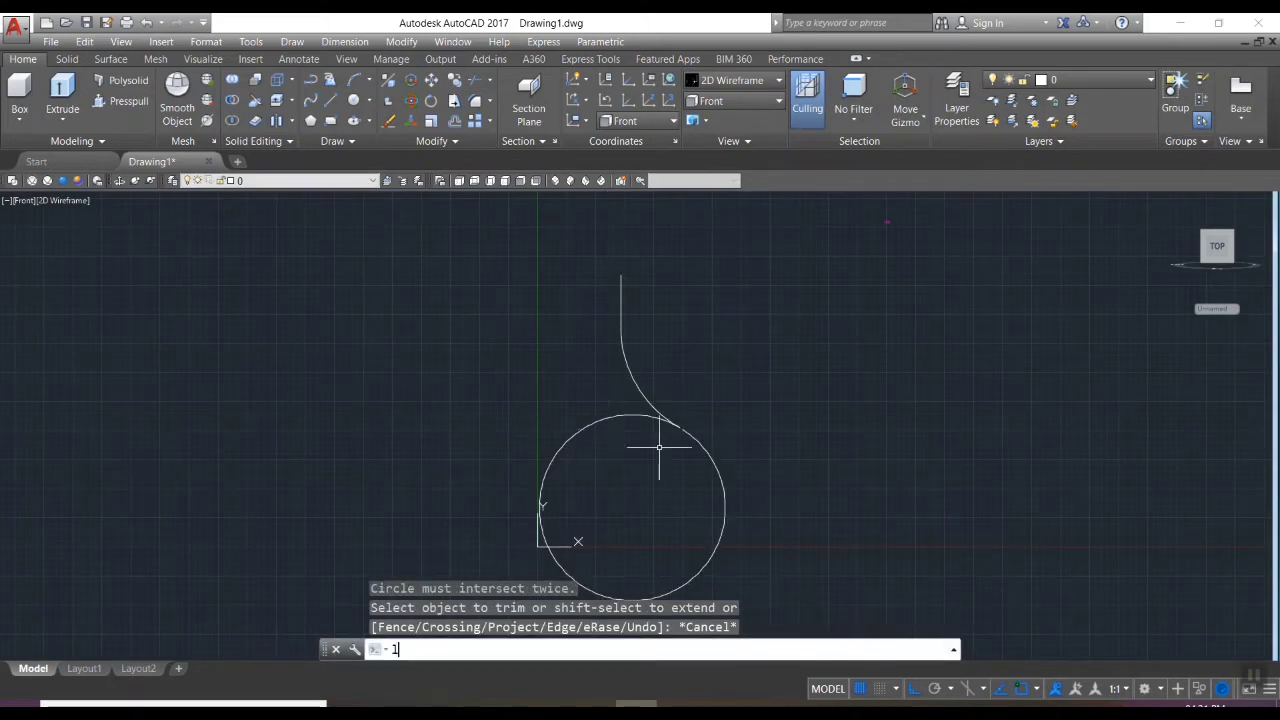
key(Return)
click(632, 507)
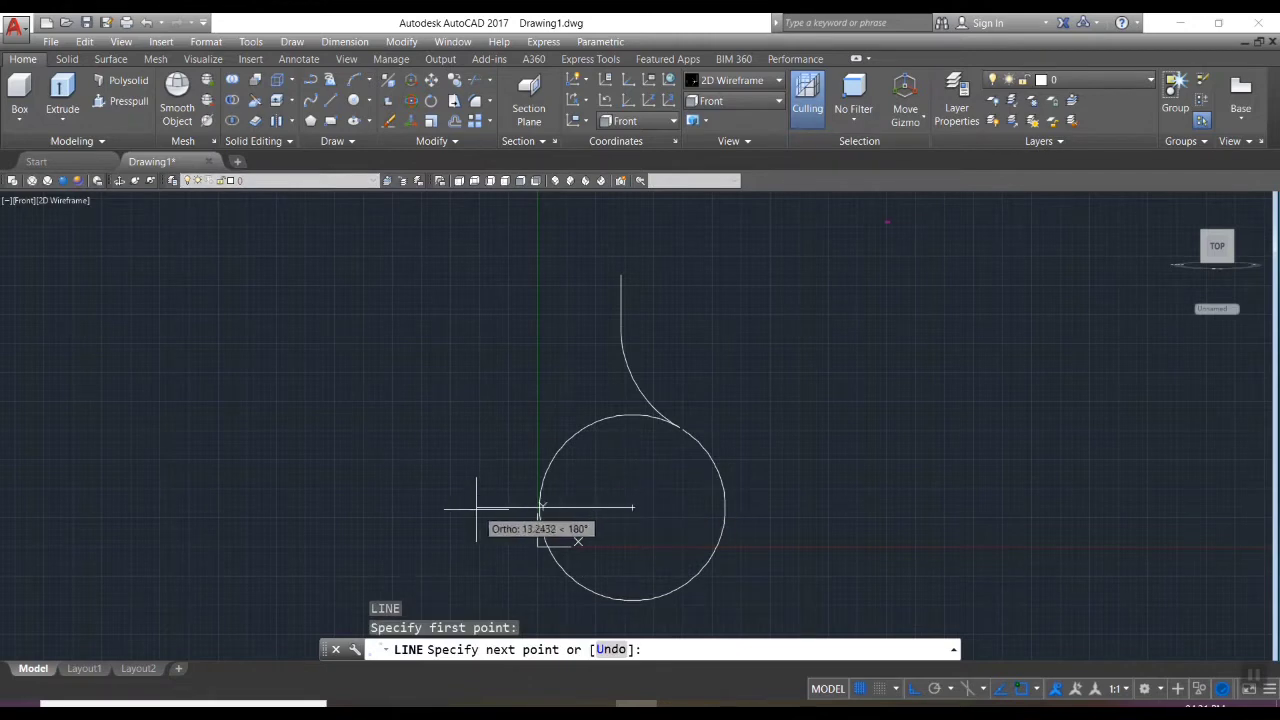
click(476, 507)
key(Return)
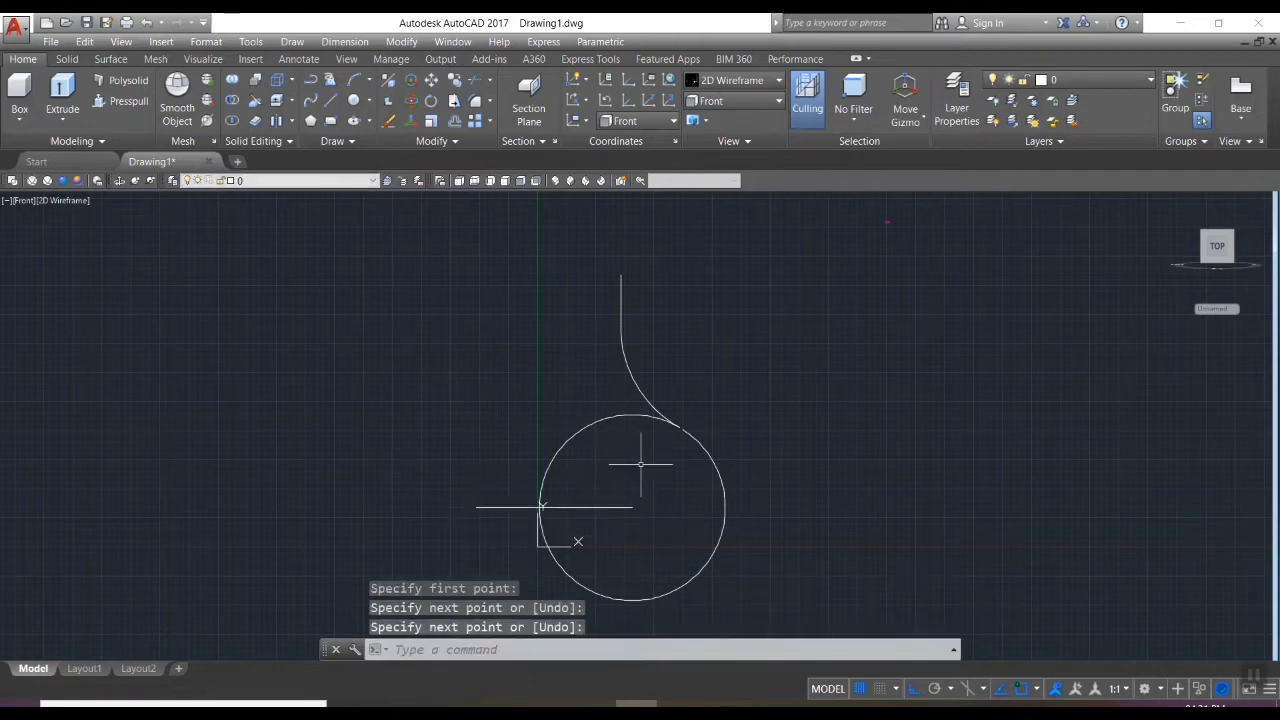
Trim the circle's upper left arc between the horizontal line and the tangent arc, and erase the horizontal line
text(tr)
key(Return)
key(Return)
click(600, 420)
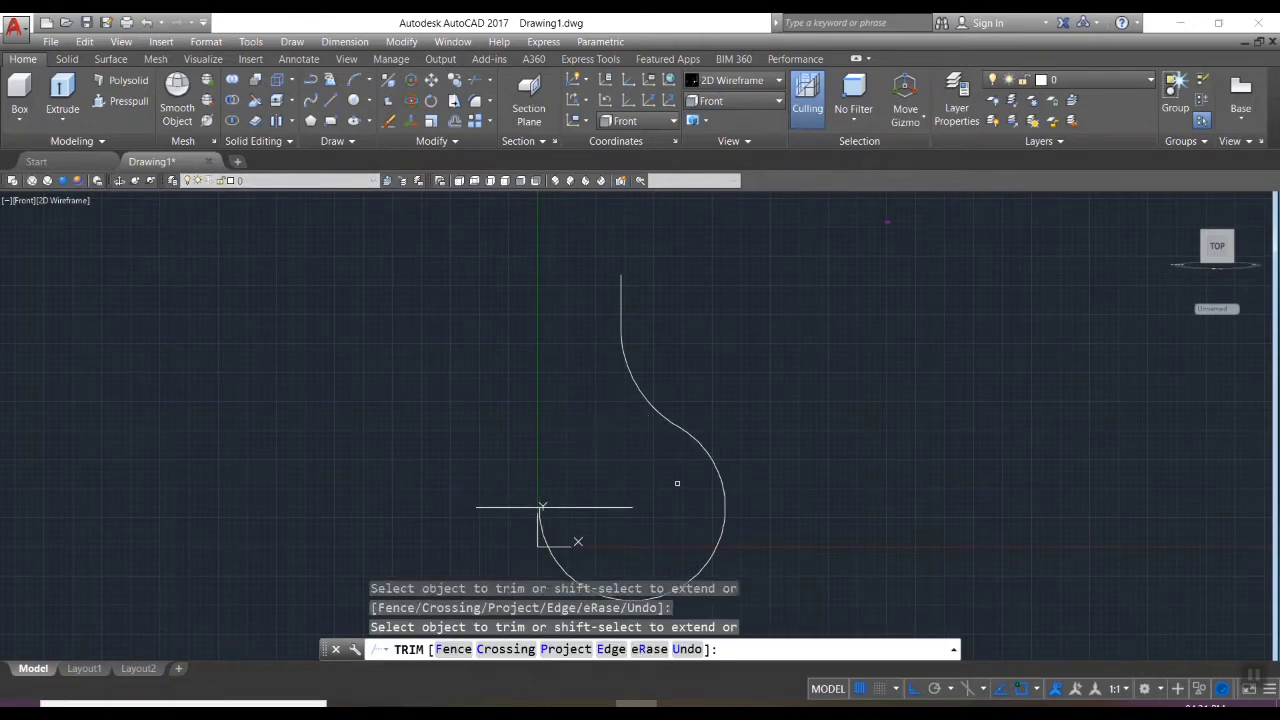
key(Escape)
click(622, 508)
key(Delete)
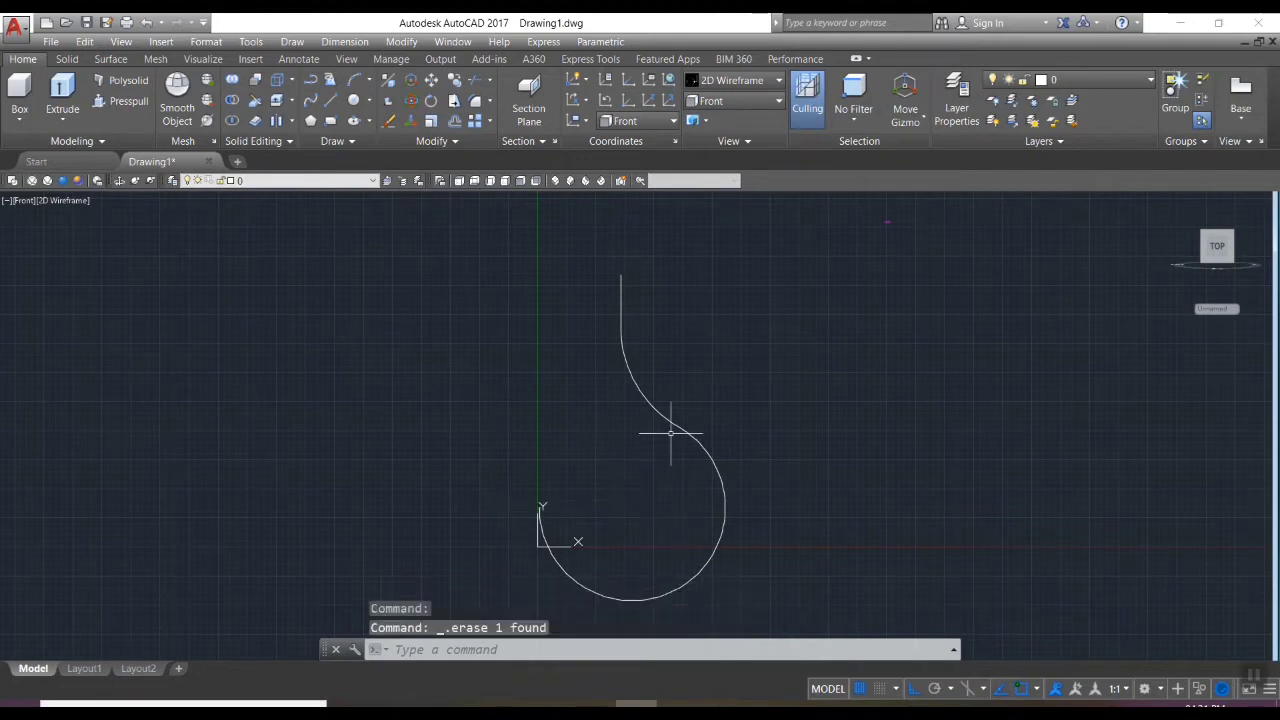
Switch to the SW Isometric view and turn off the grid
scroll(680, 434, down, 2)
scroll(543, 297, up, 4)
scroll(599, 451, down, 4)
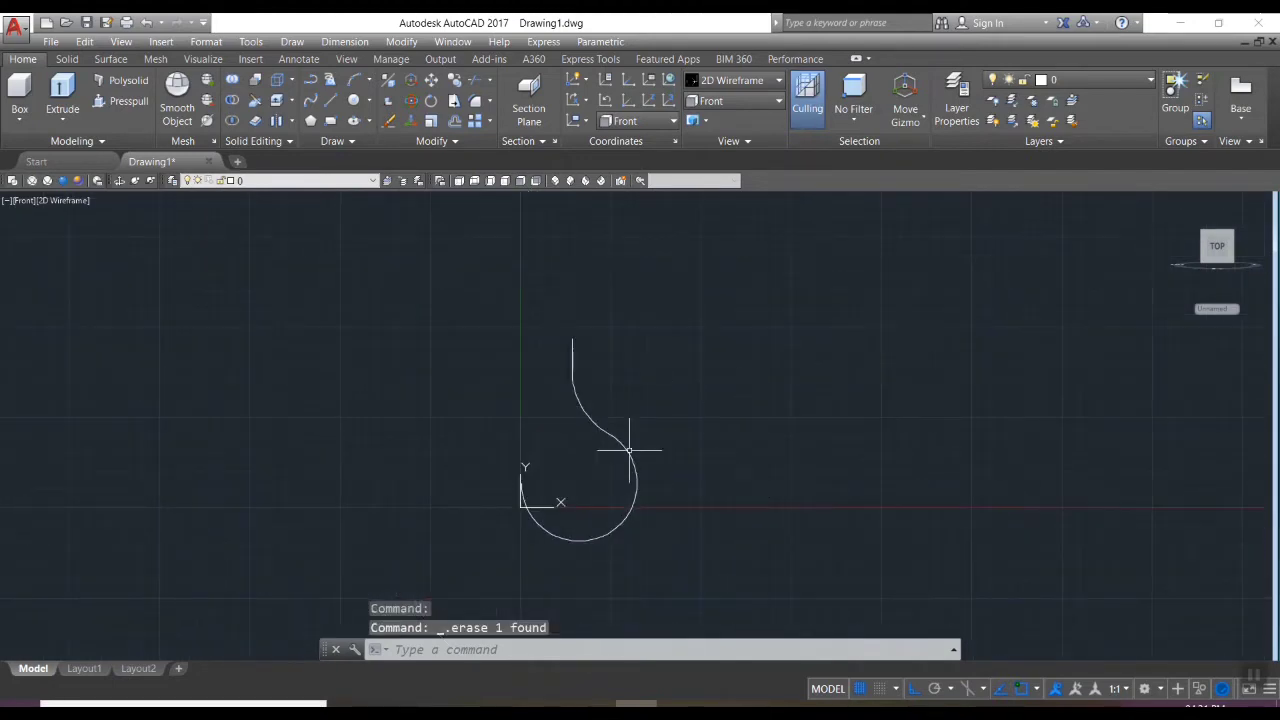
click(557, 181)
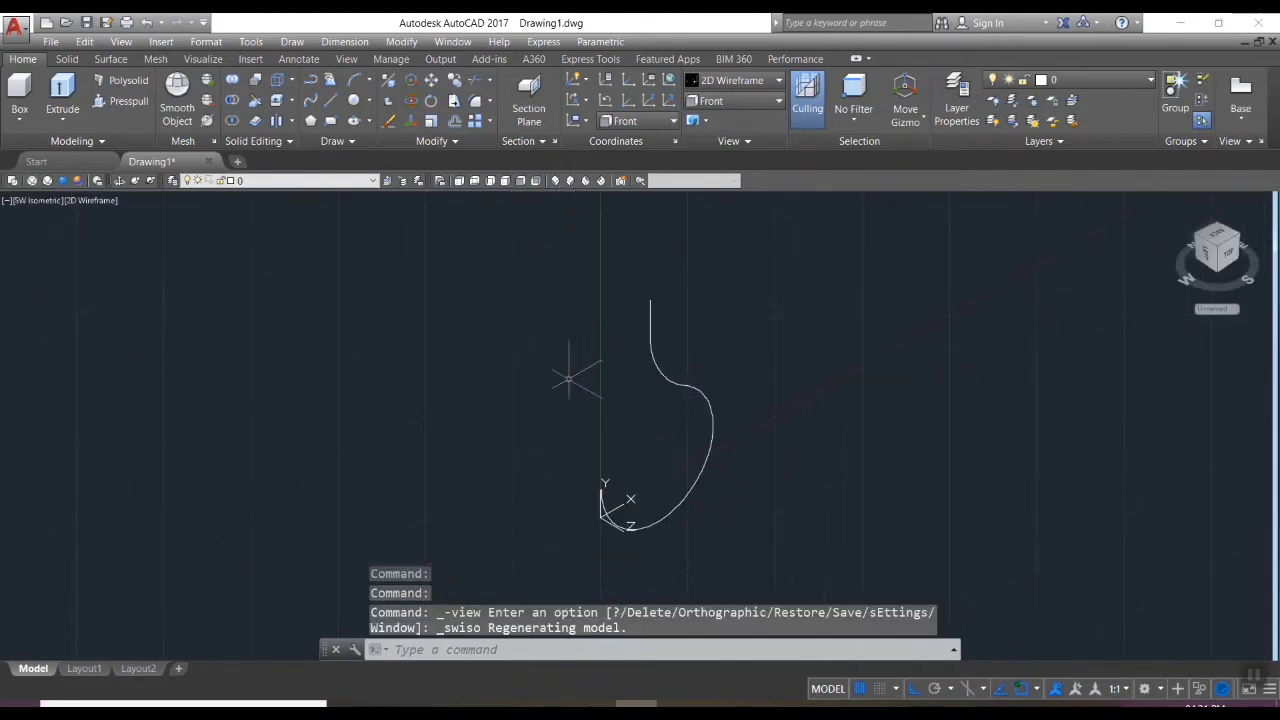
key(F7)
scroll(734, 286, down, 2)
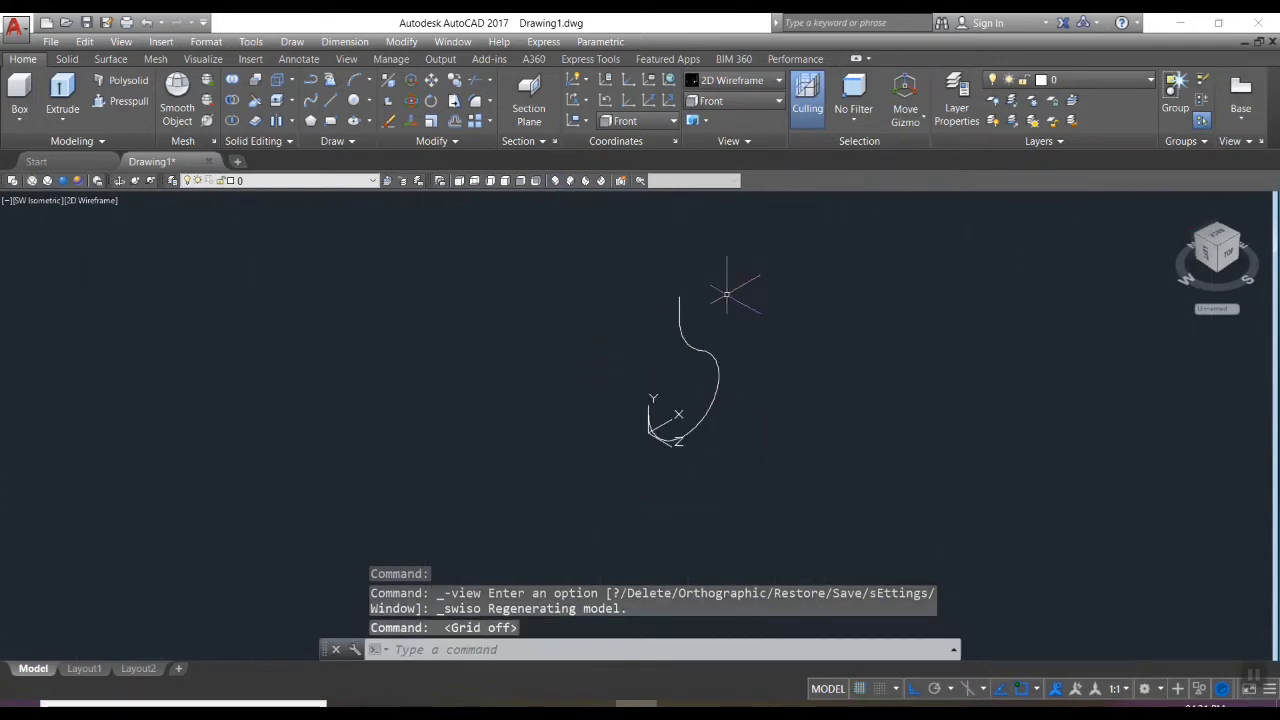
Align the UCS by Z-axis vector with its origin at the line's upper end and Z pointing down along the line
scroll(694, 300, up, 4)
scroll(606, 438, down, 3)
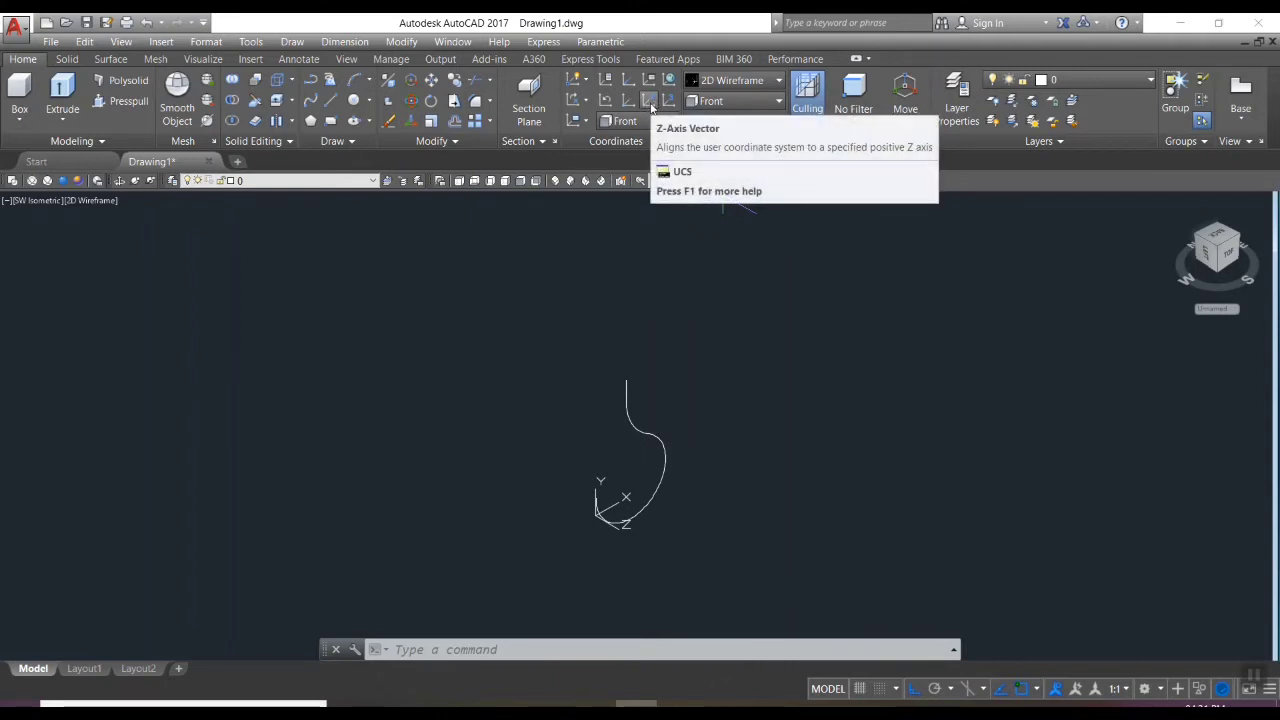
click(651, 108)
scroll(620, 365, up, 3)
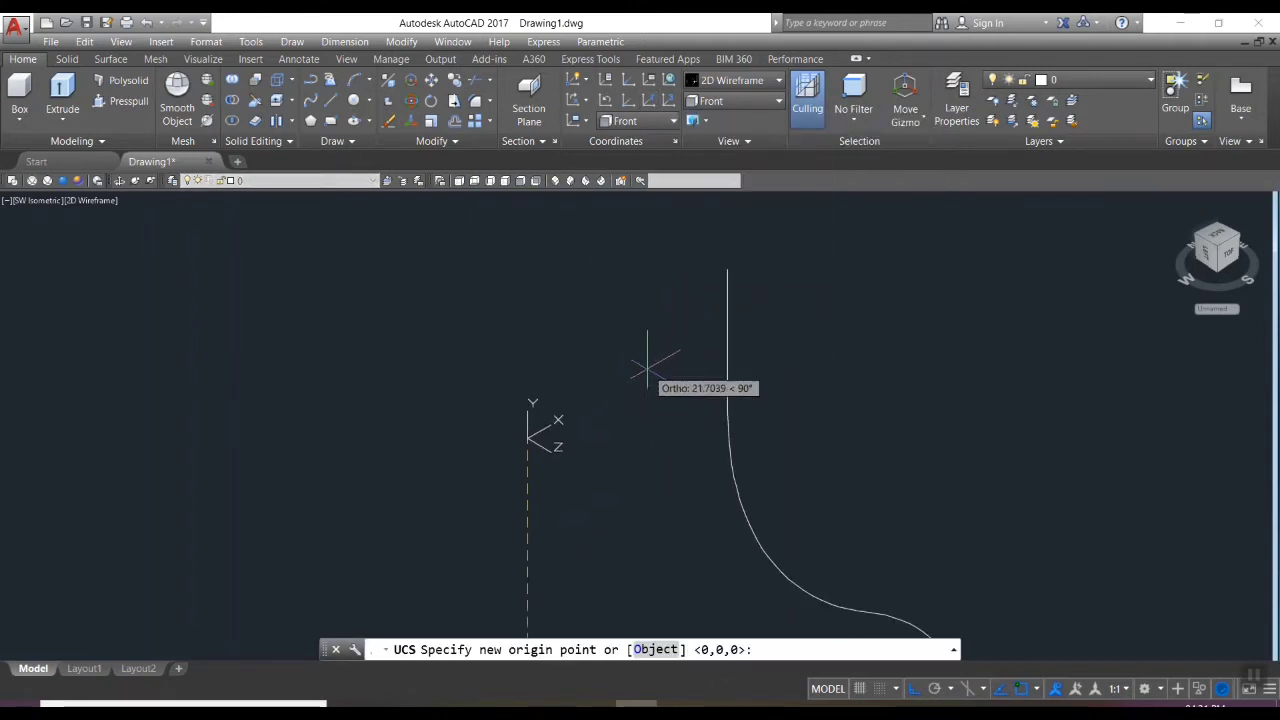
click(727, 270)
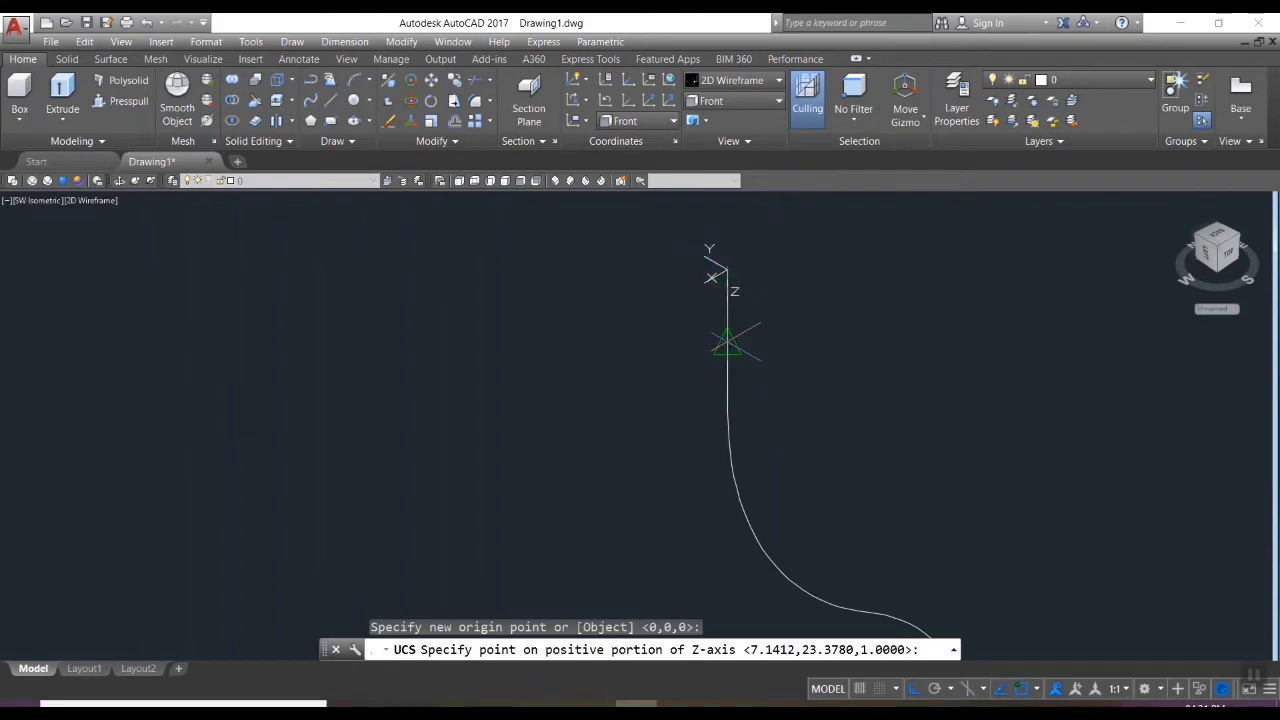
click(727, 343)
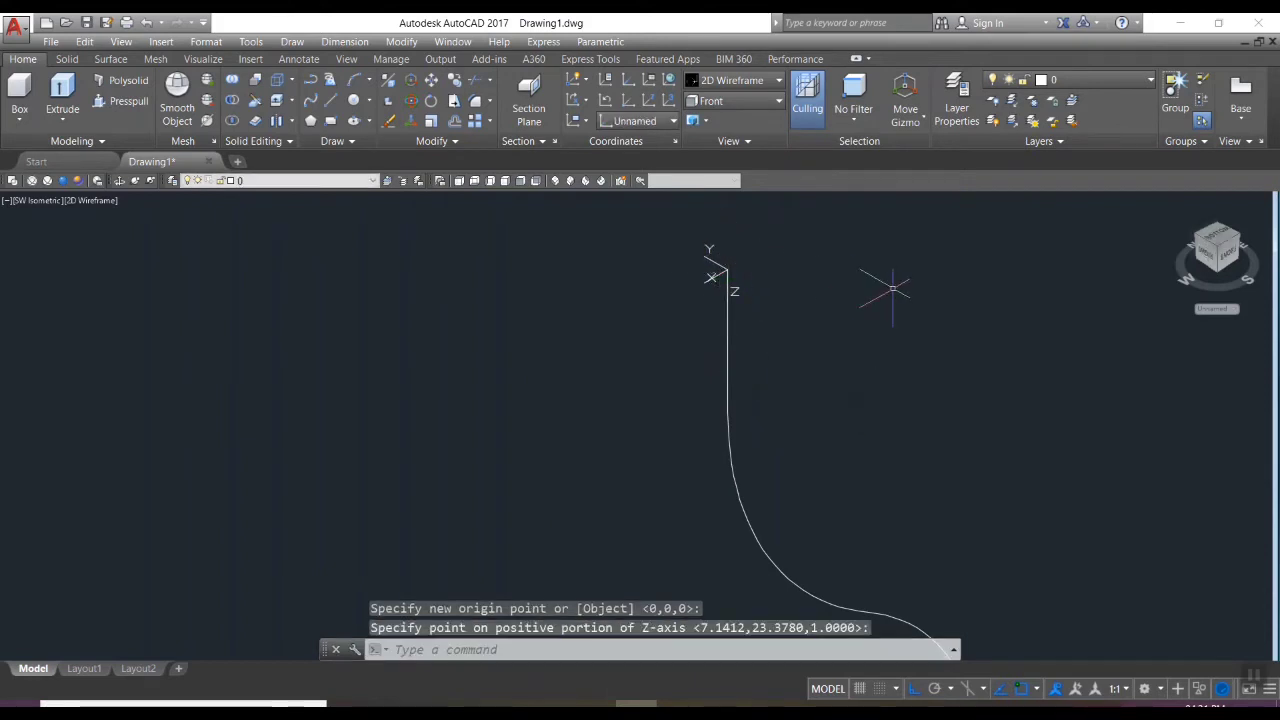
Draw a circle of radius 1.5 centred on the line's upper end
text(c)
key(Return)
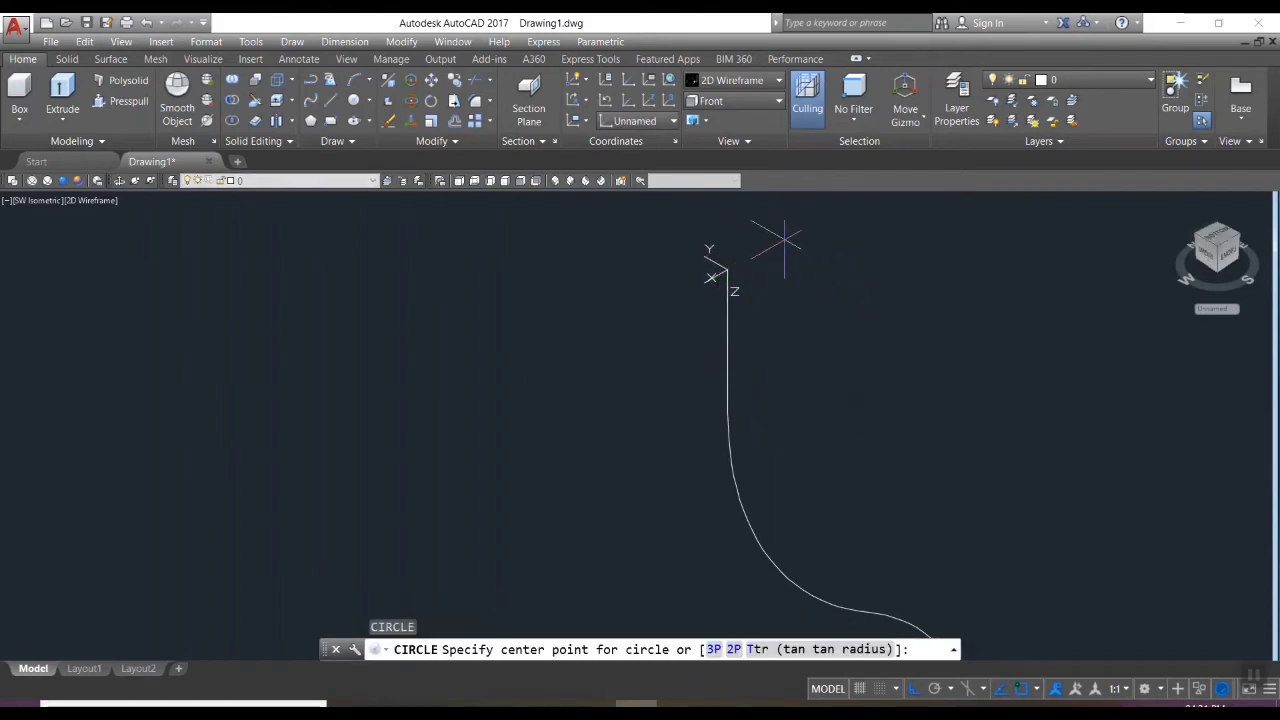
click(727, 270)
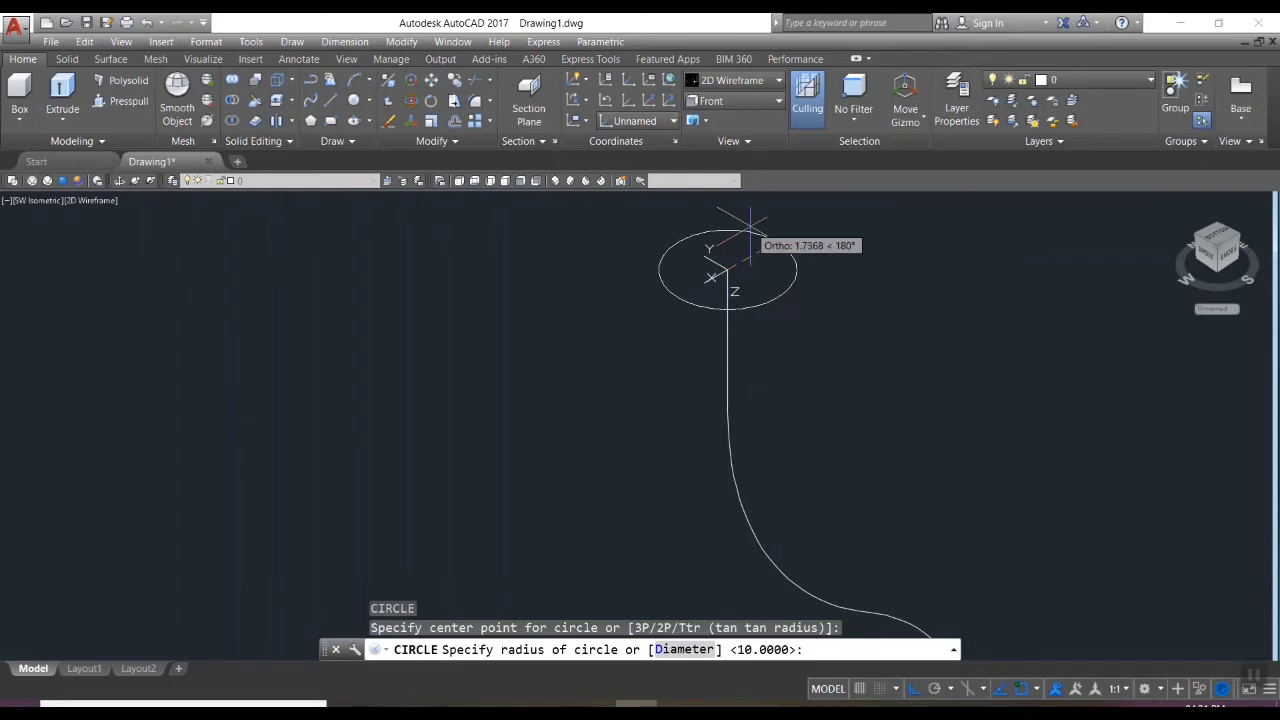
text(1.5)
key(Return)
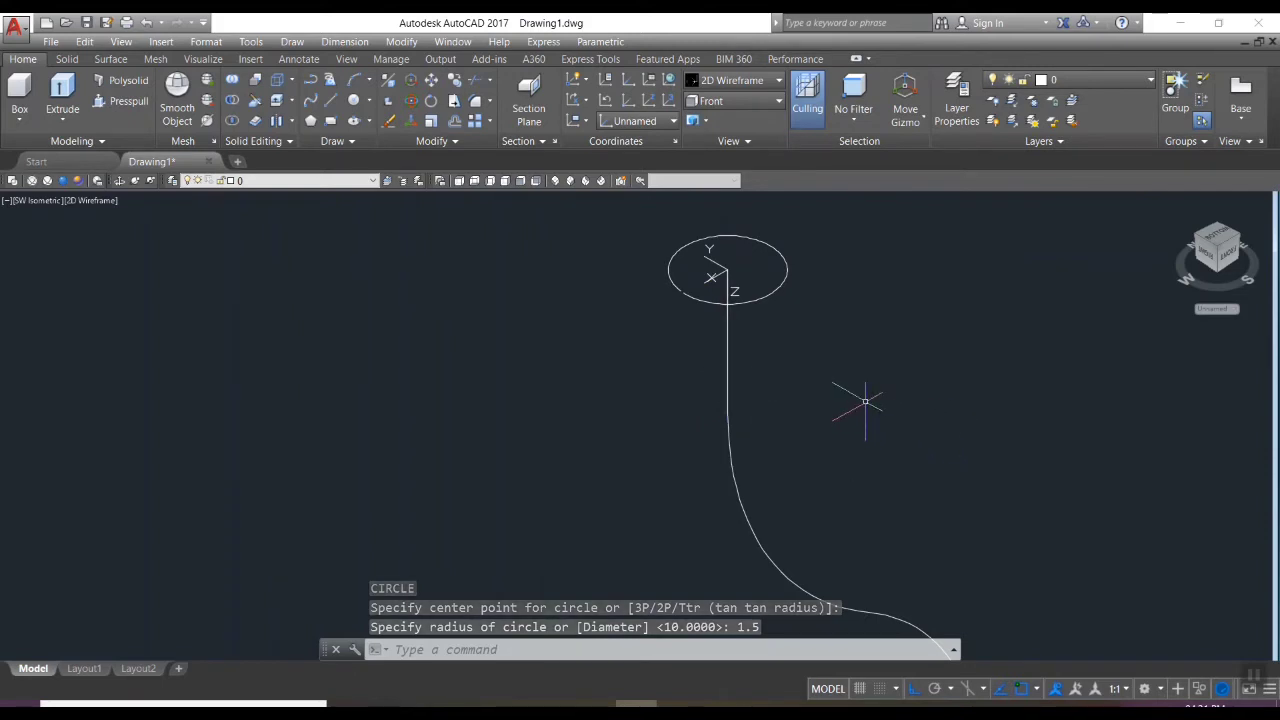
Move the UCS to the line's lower end with its Z axis pointing along the start of the upper arc
key(Return)
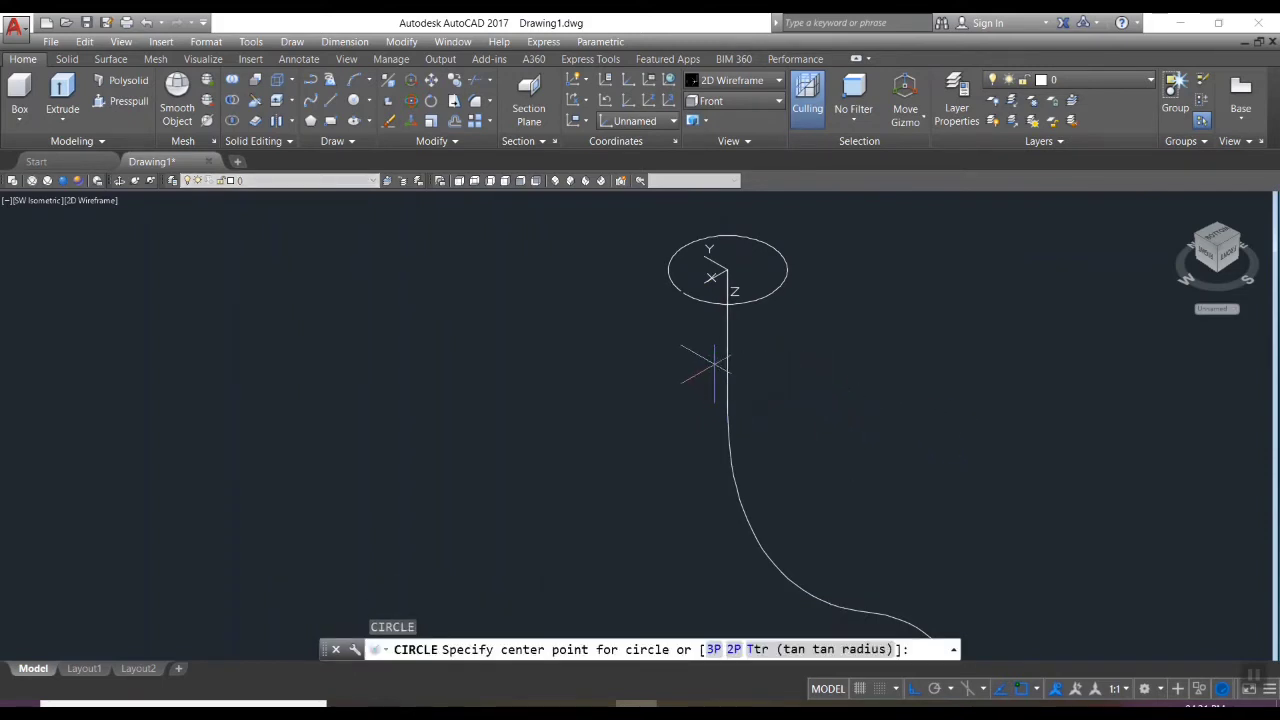
click(647, 104)
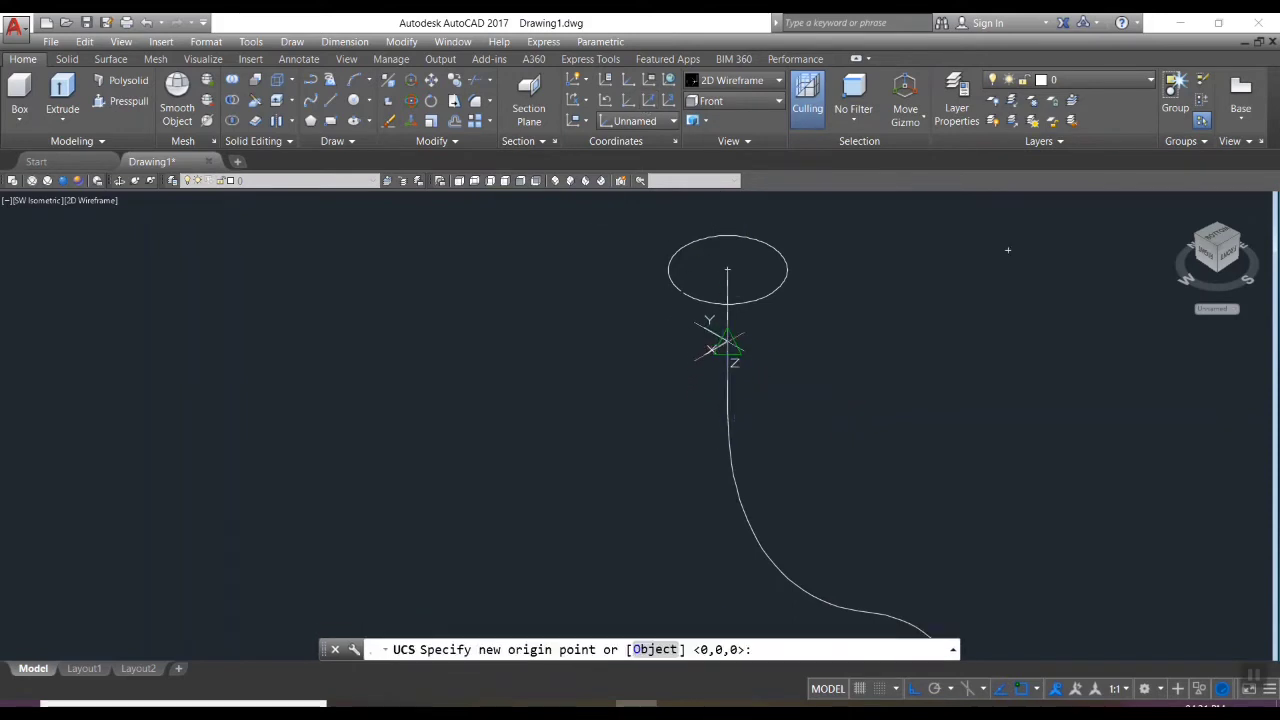
click(727, 415)
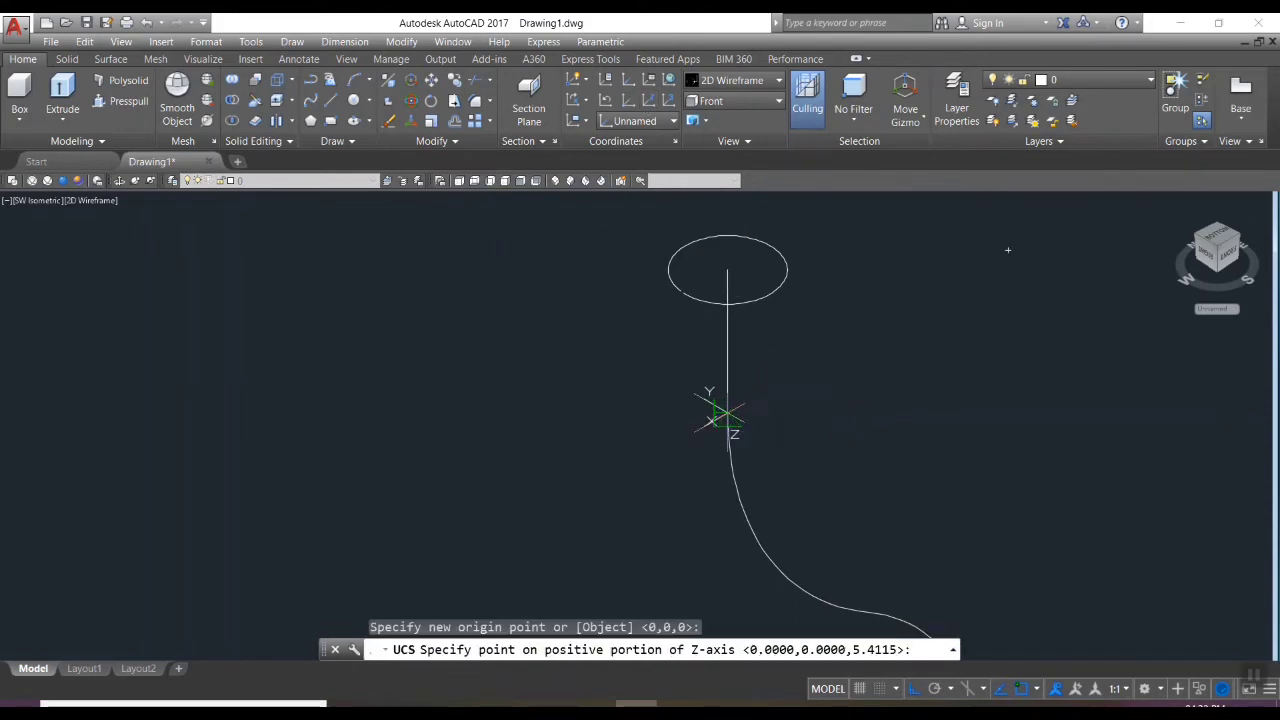
scroll(733, 440, up, 5)
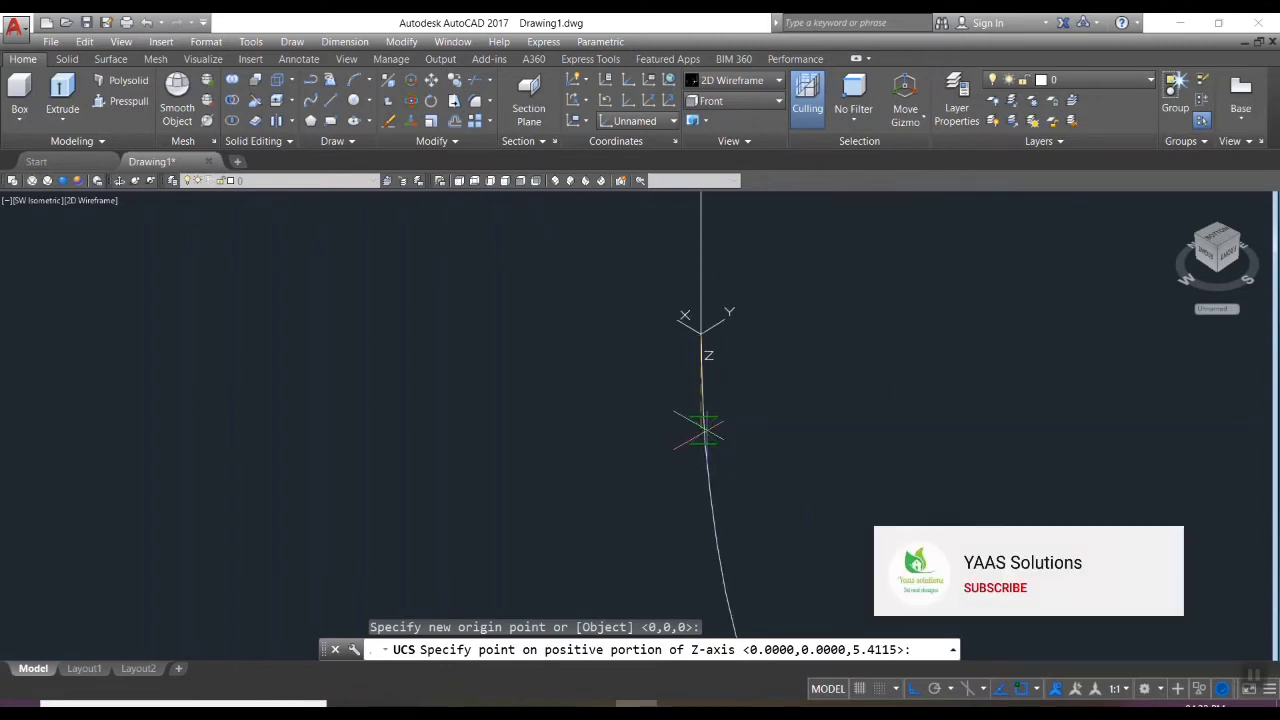
click(704, 430)
scroll(739, 339, down, 8)
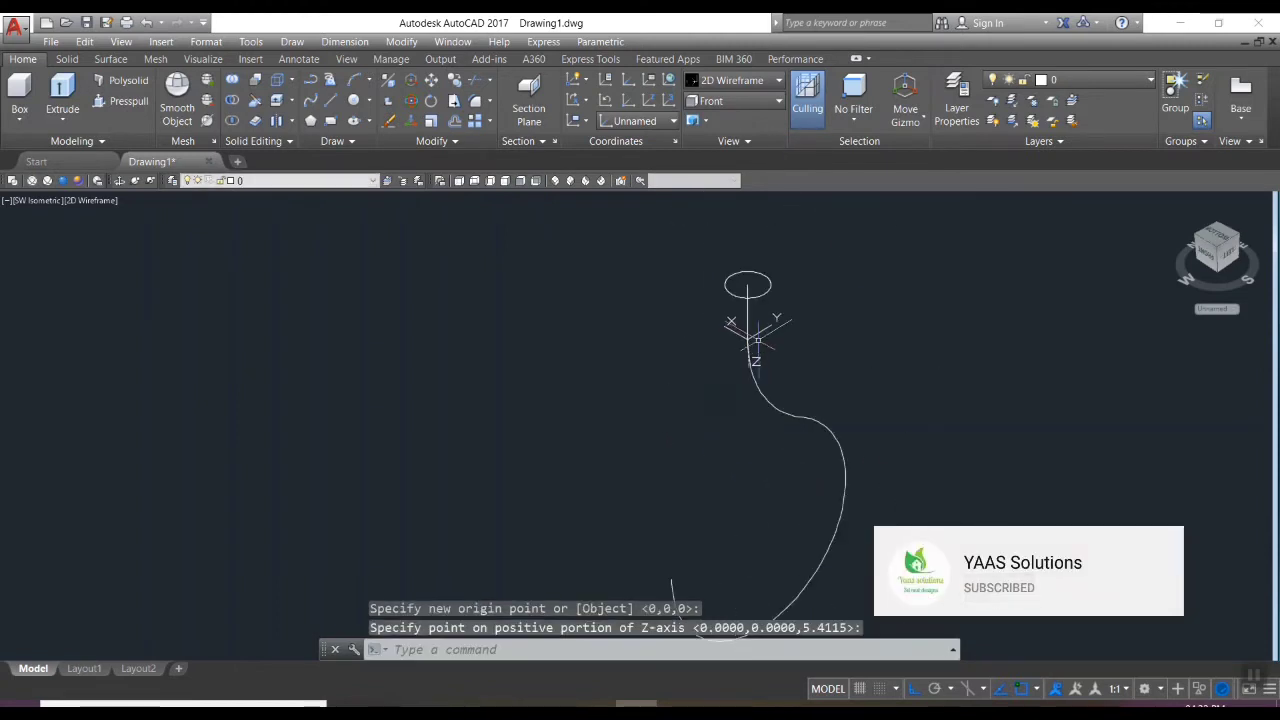
Draw a circle of radius 1.5 centred where the straight line meets the upper arc
text(c)
key(Return)
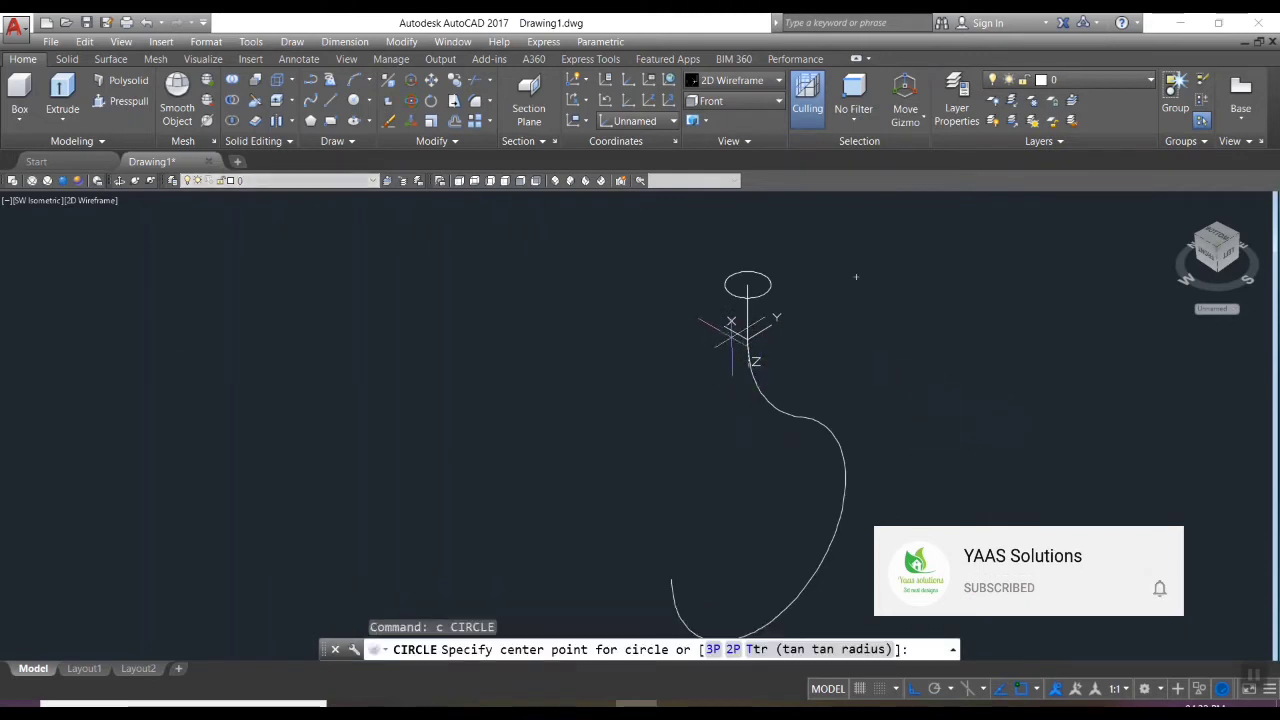
click(748, 340)
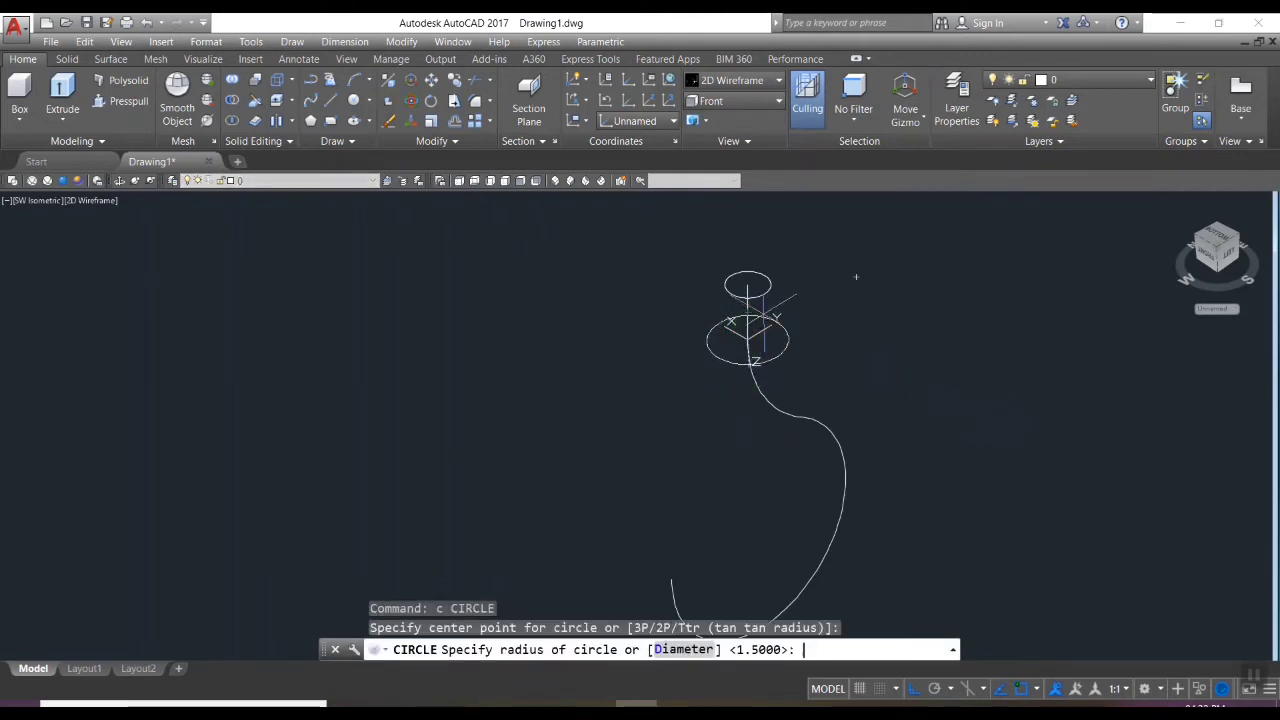
text(1.5)
key(Return)
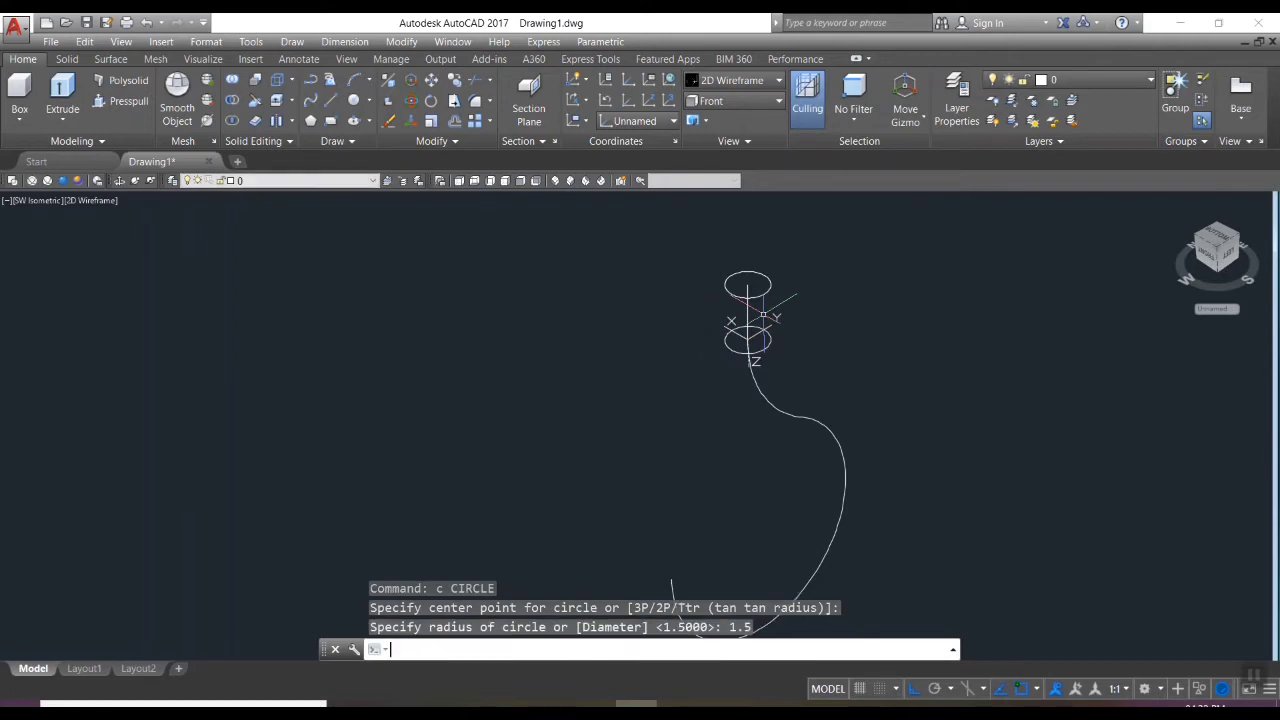
Move the UCS to the hook's free tip with its Z axis pointing down along the curve
scroll(795, 355, up, 2)
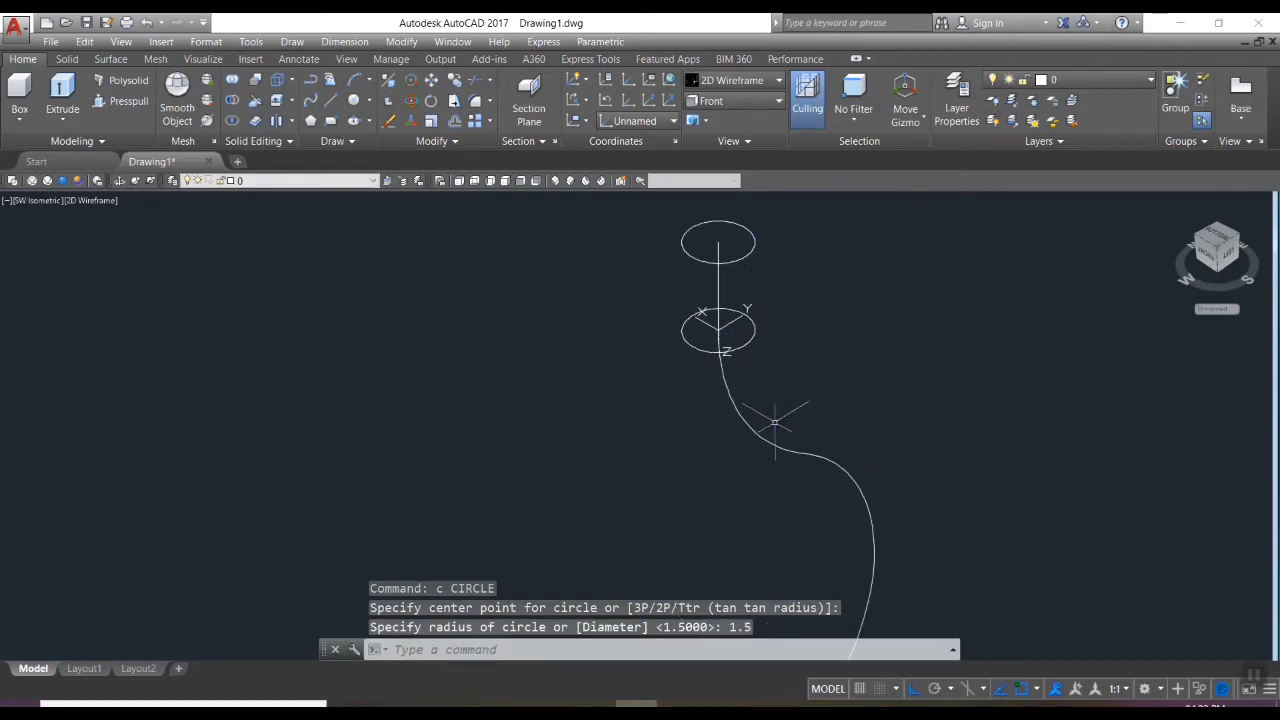
scroll(770, 425, down, 3)
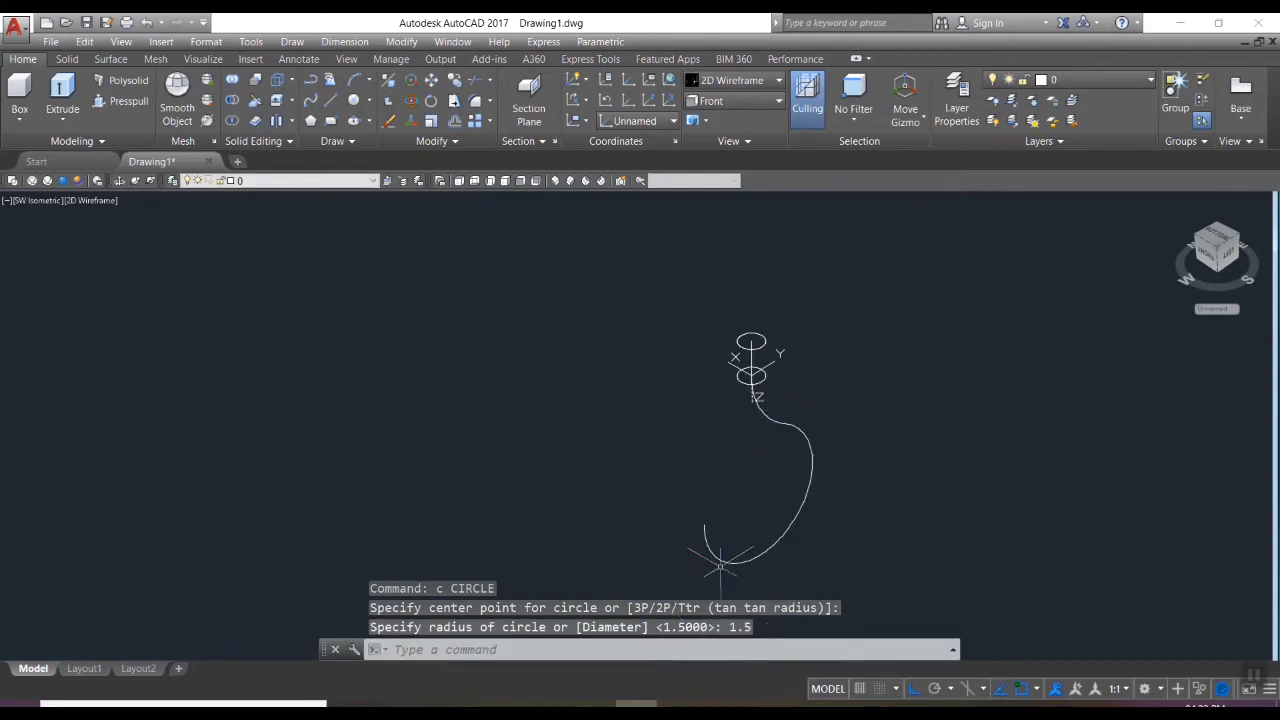
click(649, 81)
scroll(700, 540, up, 4)
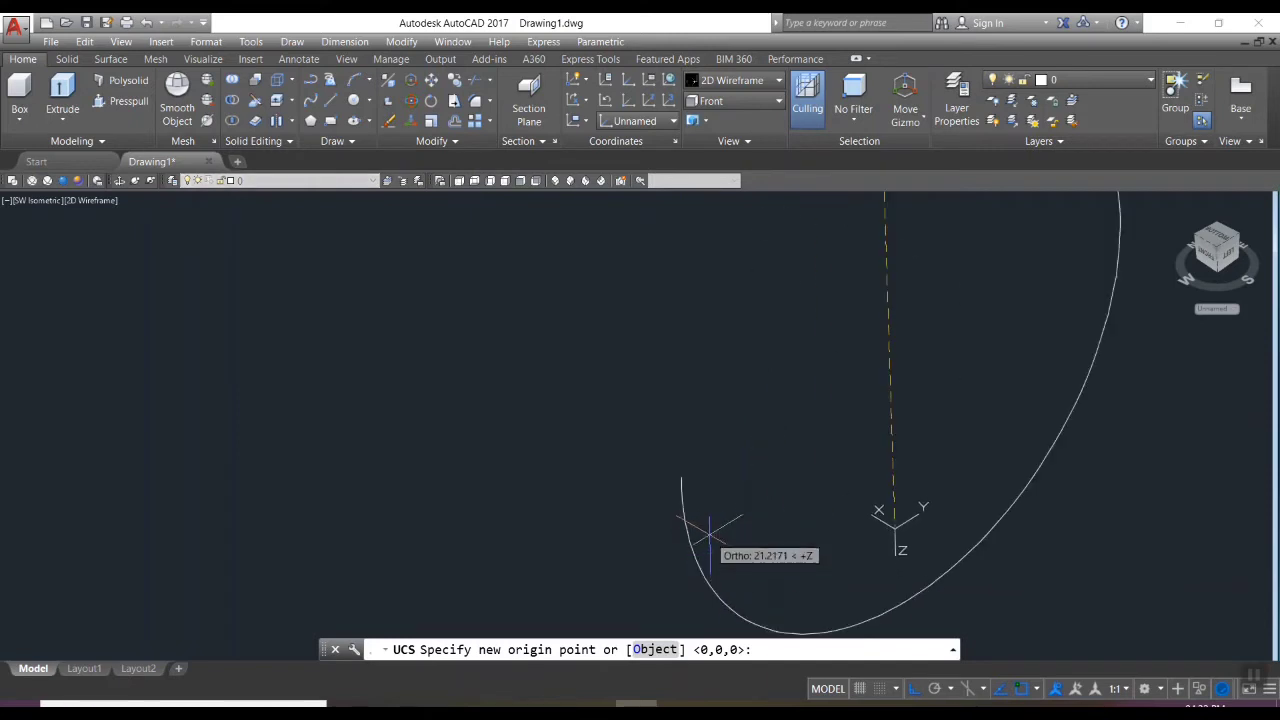
click(681, 478)
scroll(655, 450, up, 4)
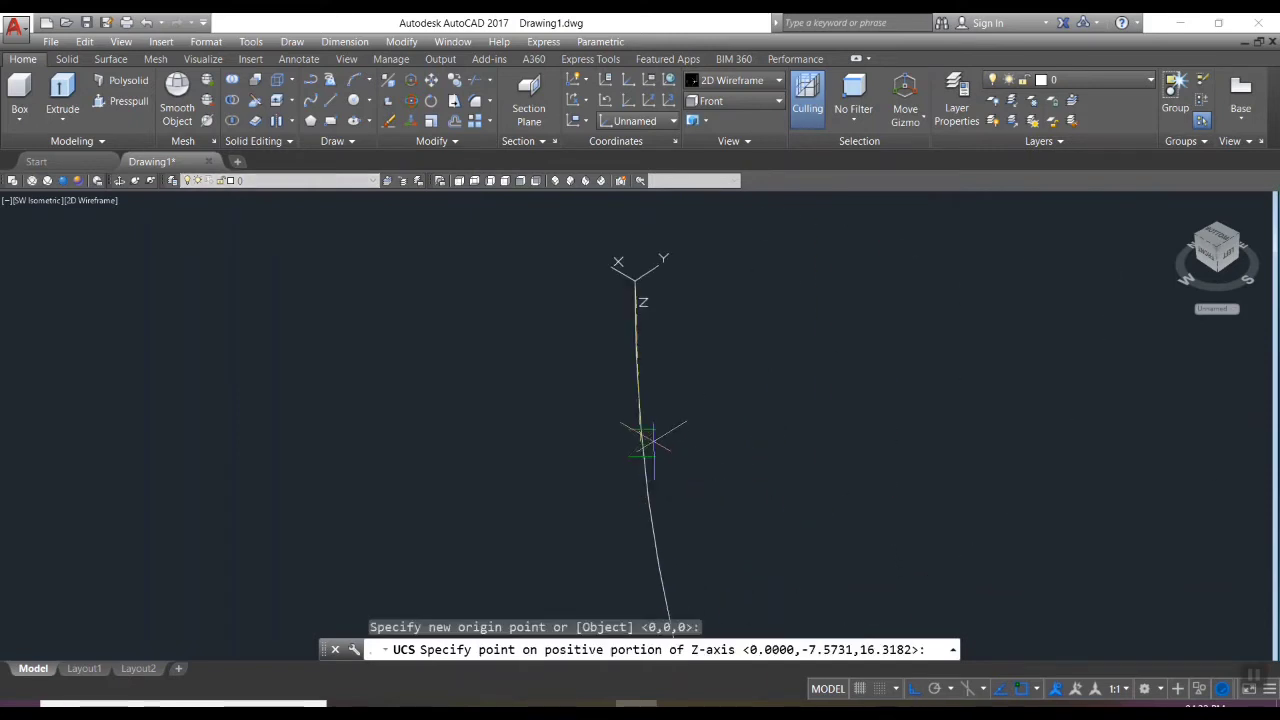
click(652, 382)
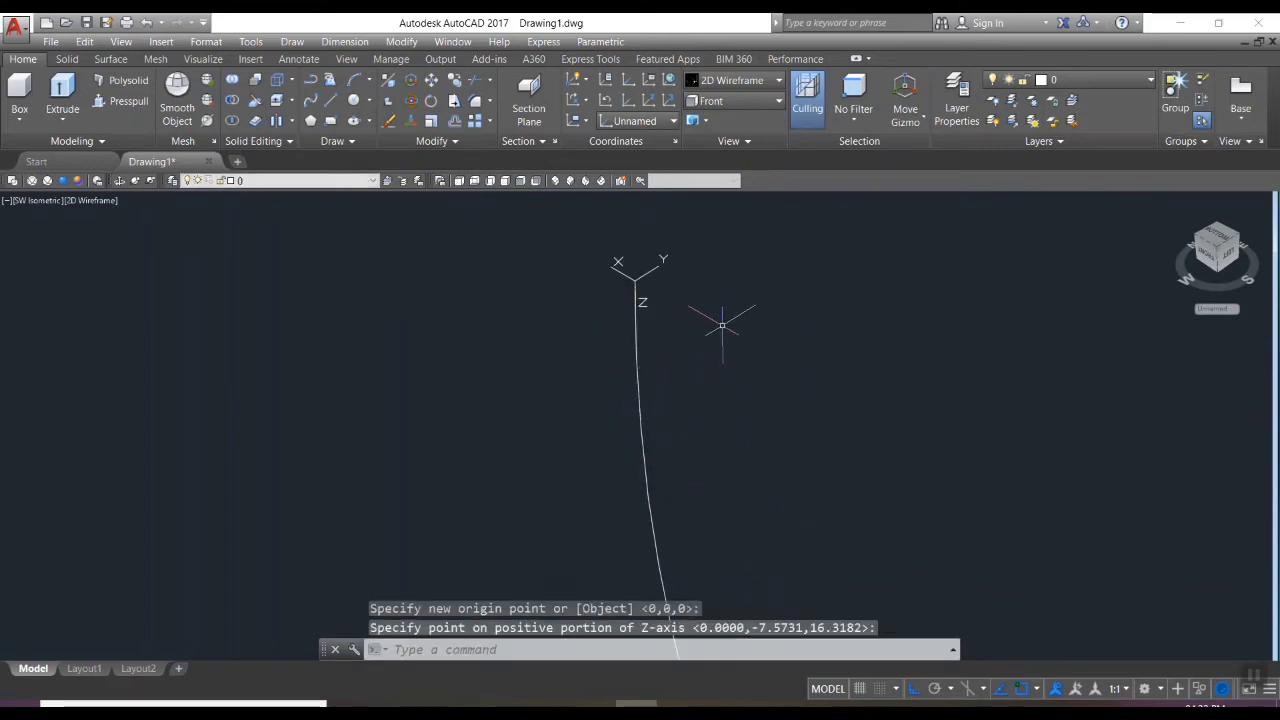
Draw a circle of radius 1 centred on the hook's free tip
text(c)
key(Return)
click(635, 281)
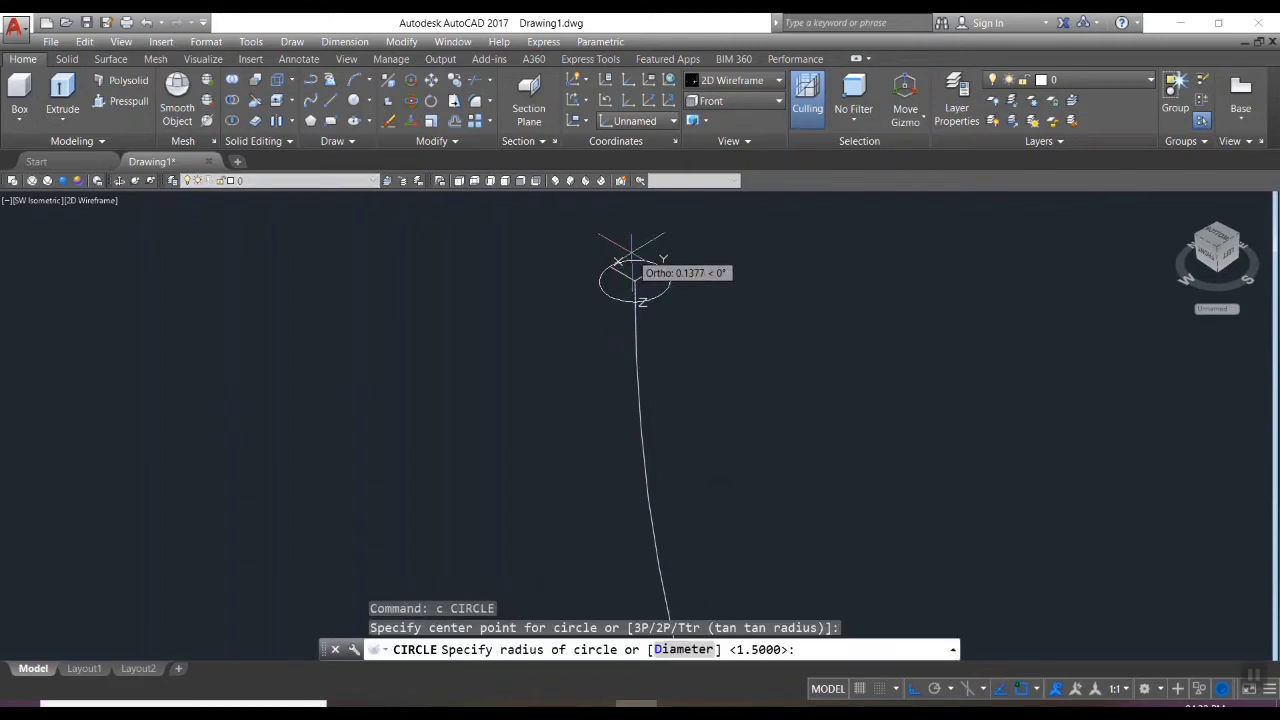
text(1)
key(Return)
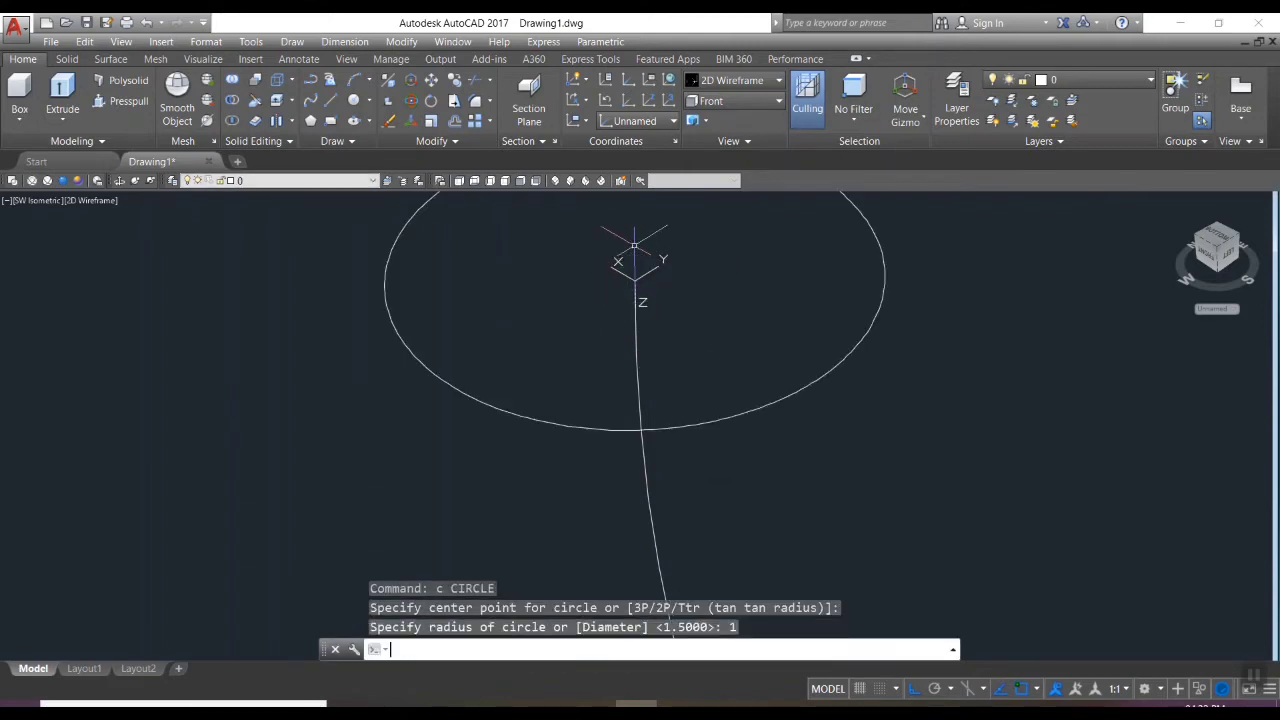
Turn off Ortho and move the UCS to the junction of the upper arc and the large arc, with Z along the large arc
scroll(634, 244, down, 8)
scroll(675, 232, up, 3)
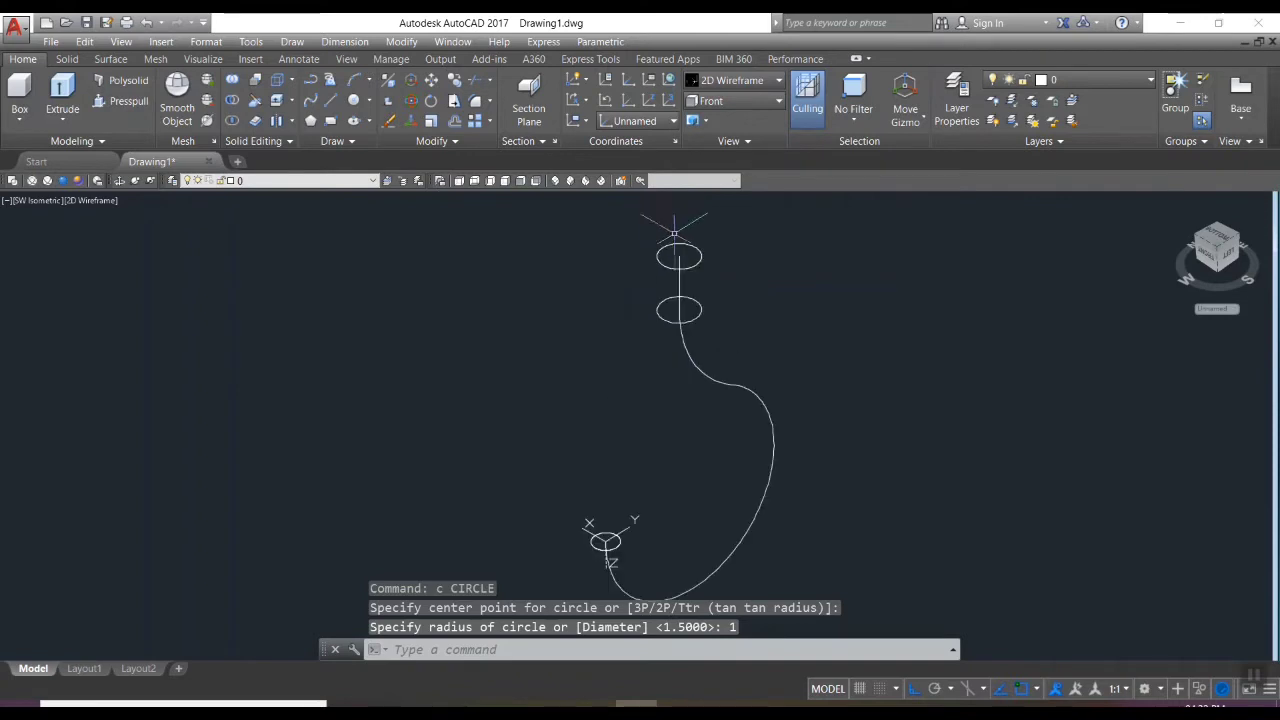
click(648, 101)
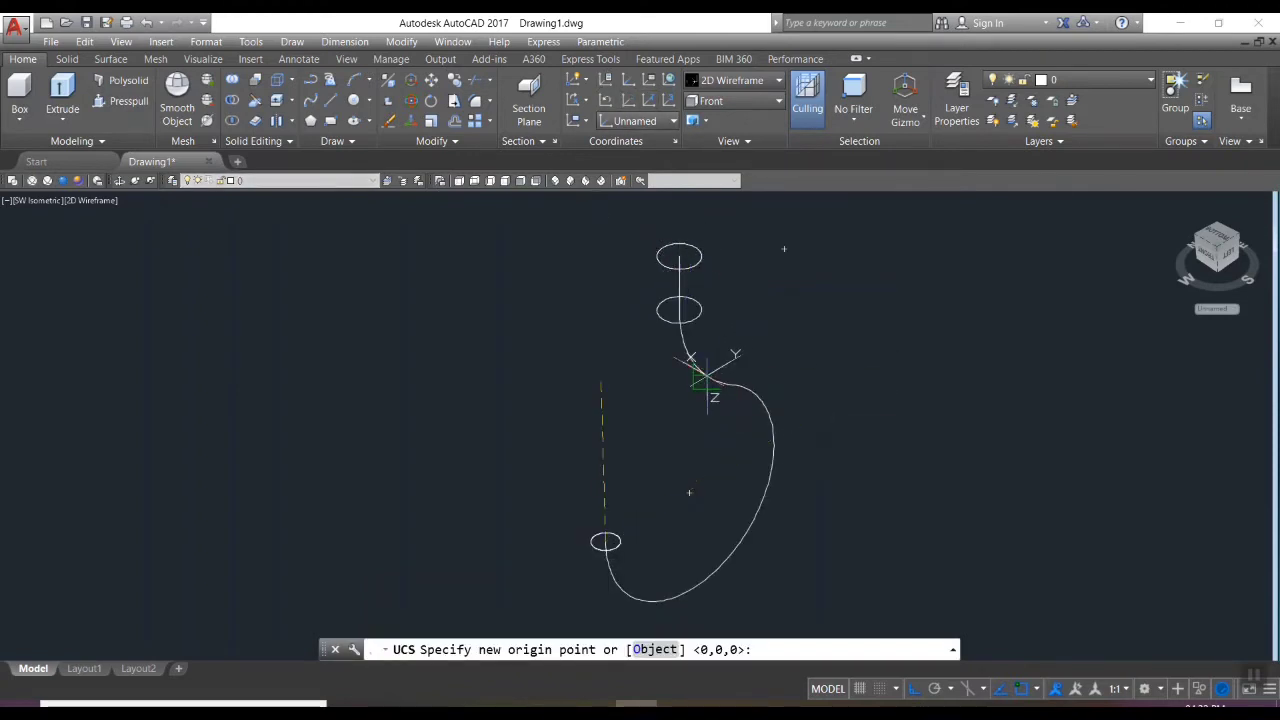
click(914, 690)
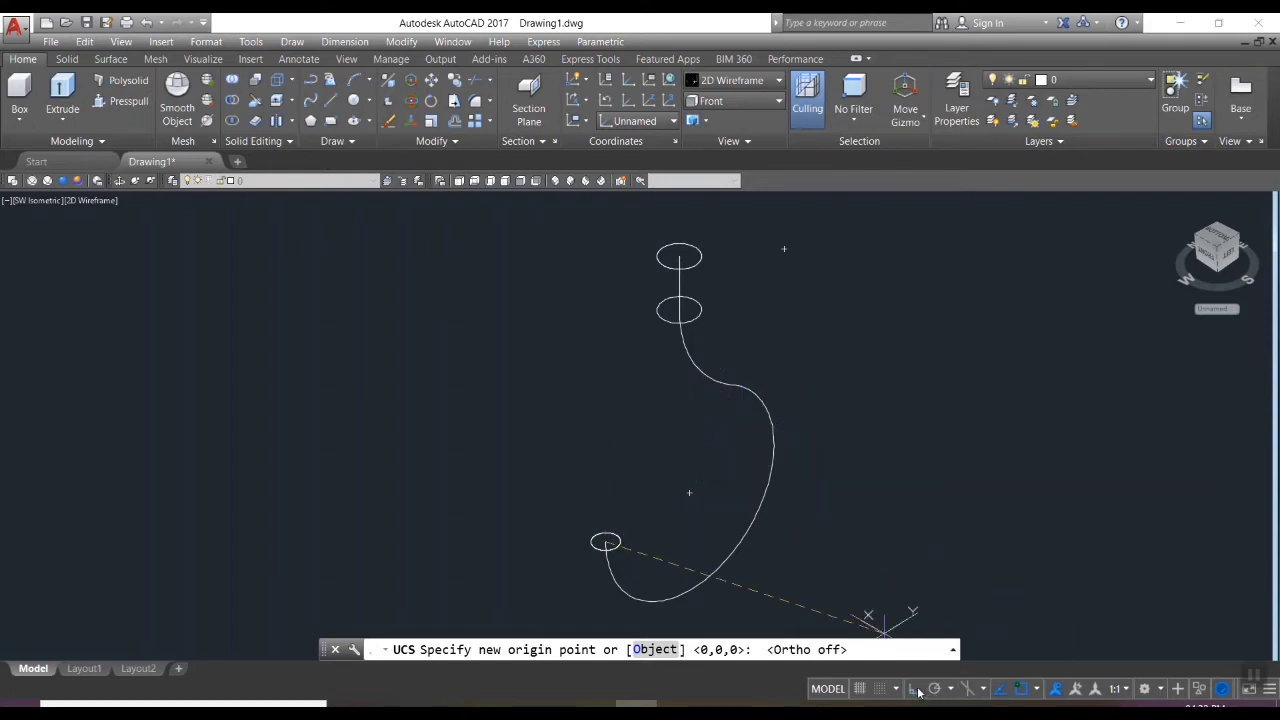
scroll(614, 429, up, 4)
scroll(545, 432, down, 2)
scroll(548, 432, down, 2)
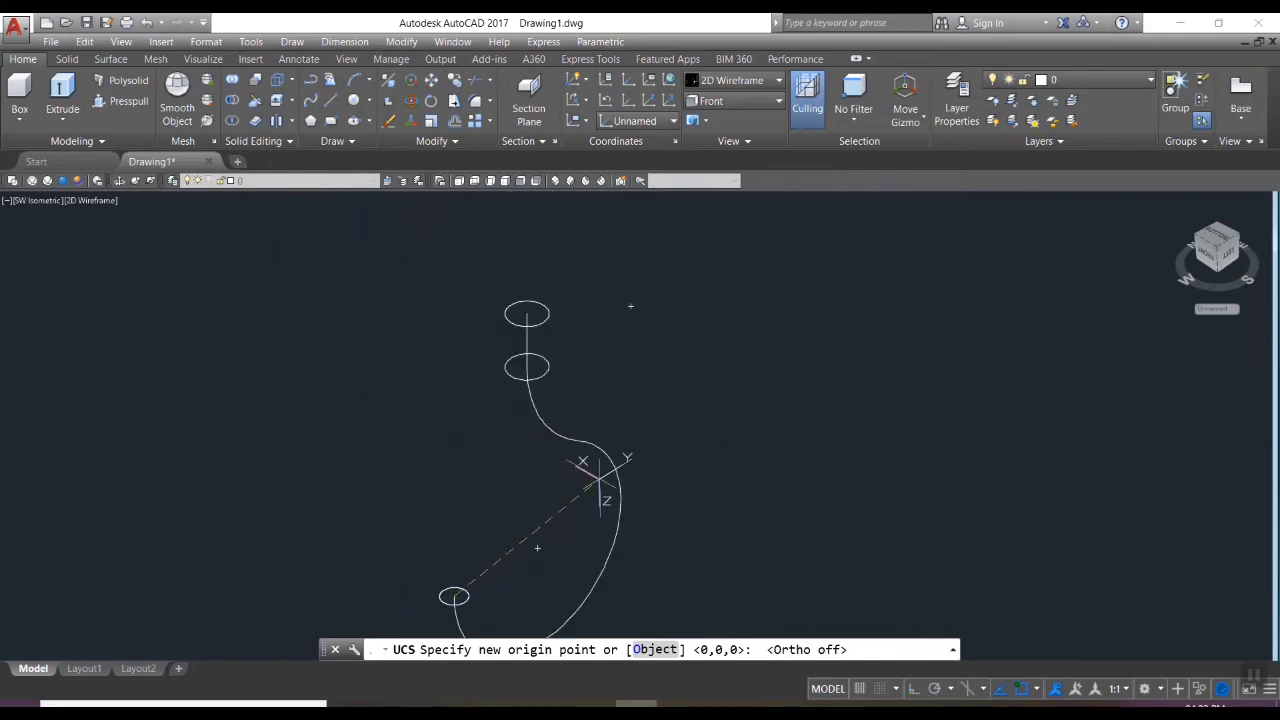
scroll(560, 460, up, 3)
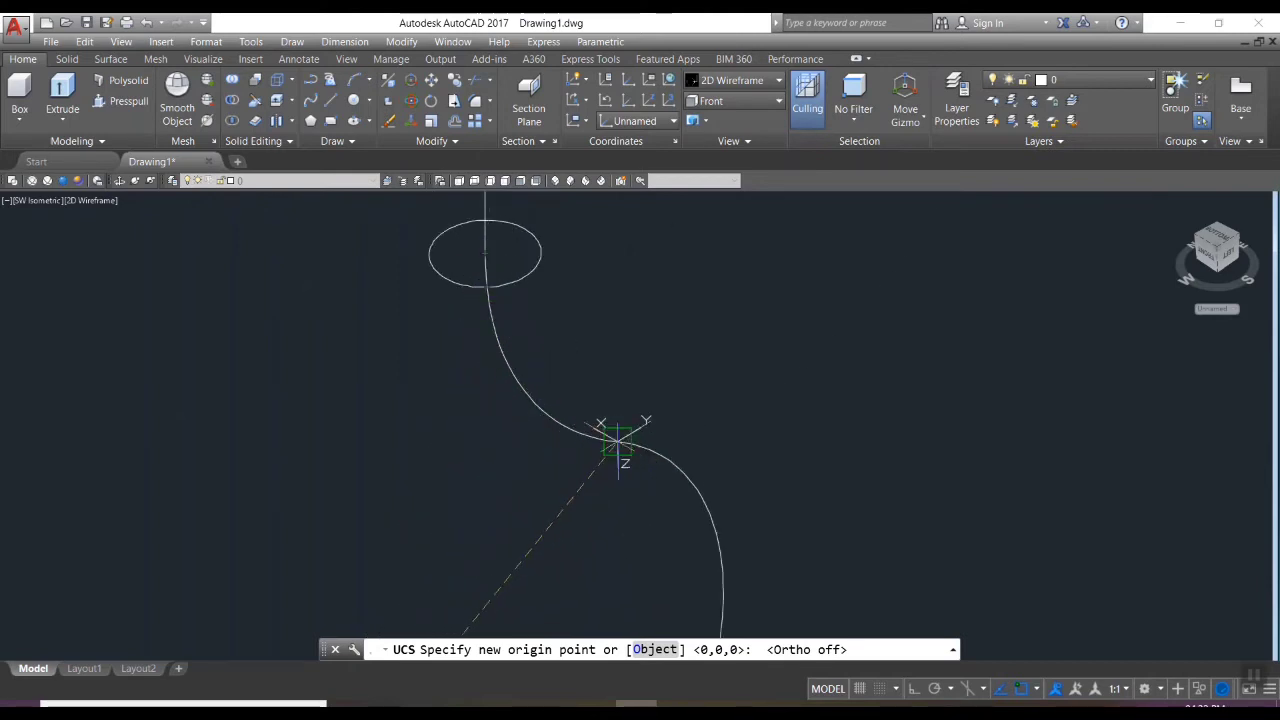
click(618, 437)
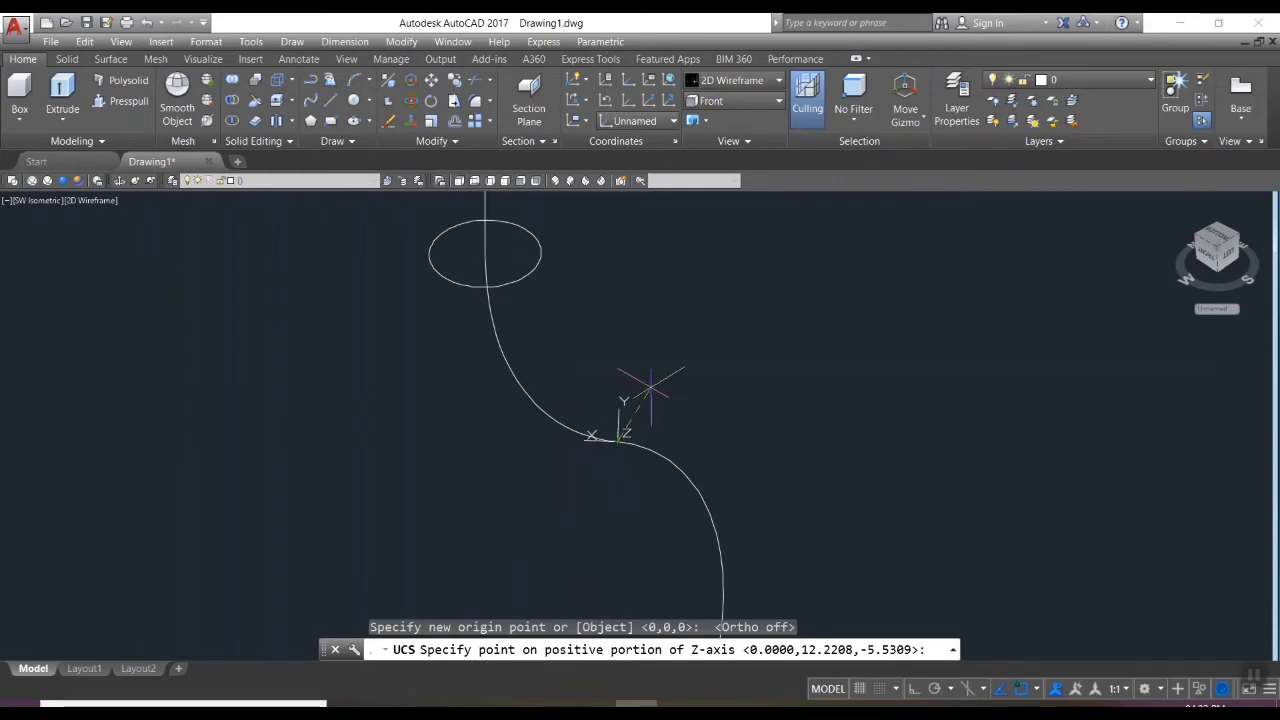
scroll(645, 440, up, 4)
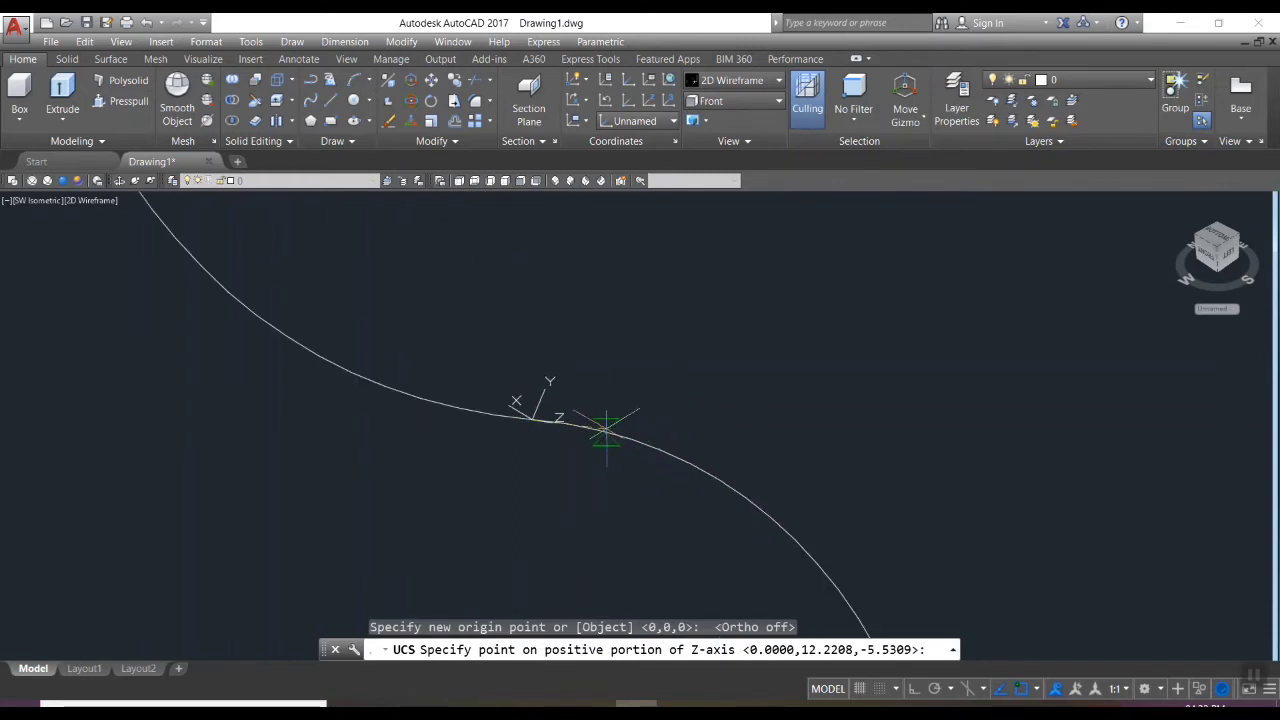
scroll(550, 425, up, 3)
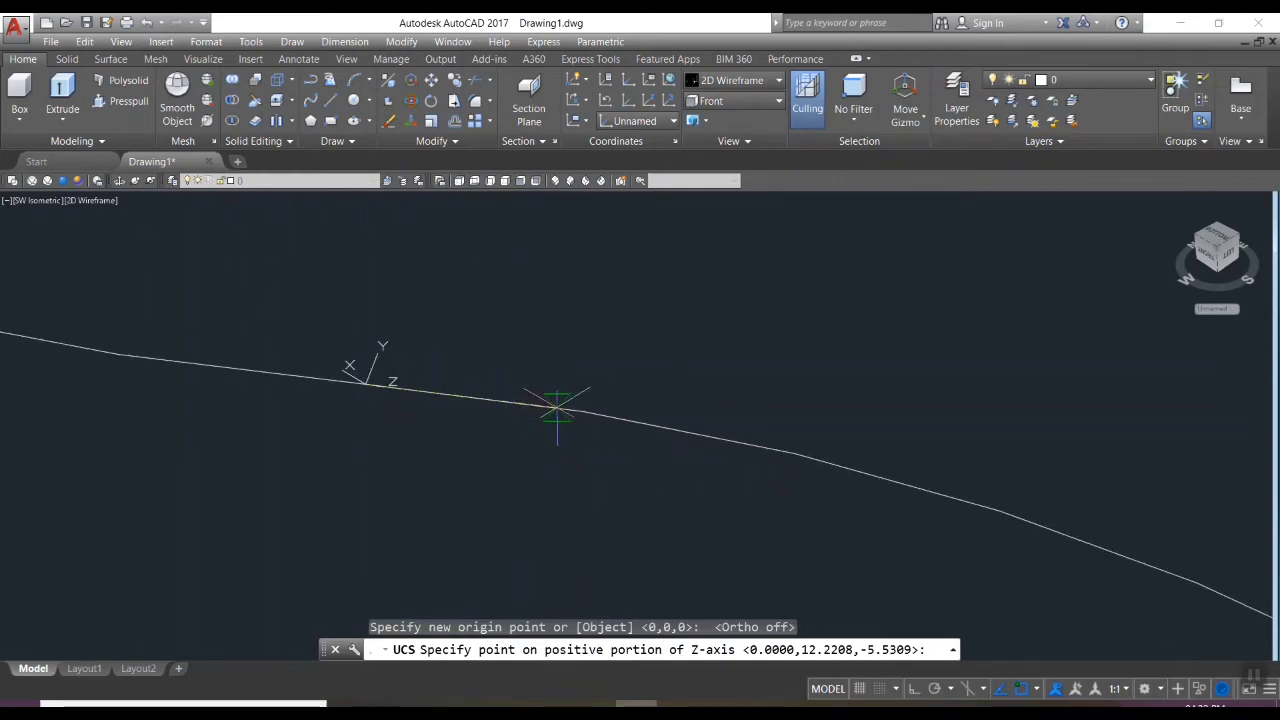
click(557, 408)
Draw a circle of radius 1.4 centred on the junction of the upper arc and the large arc
scroll(655, 330, down, 3)
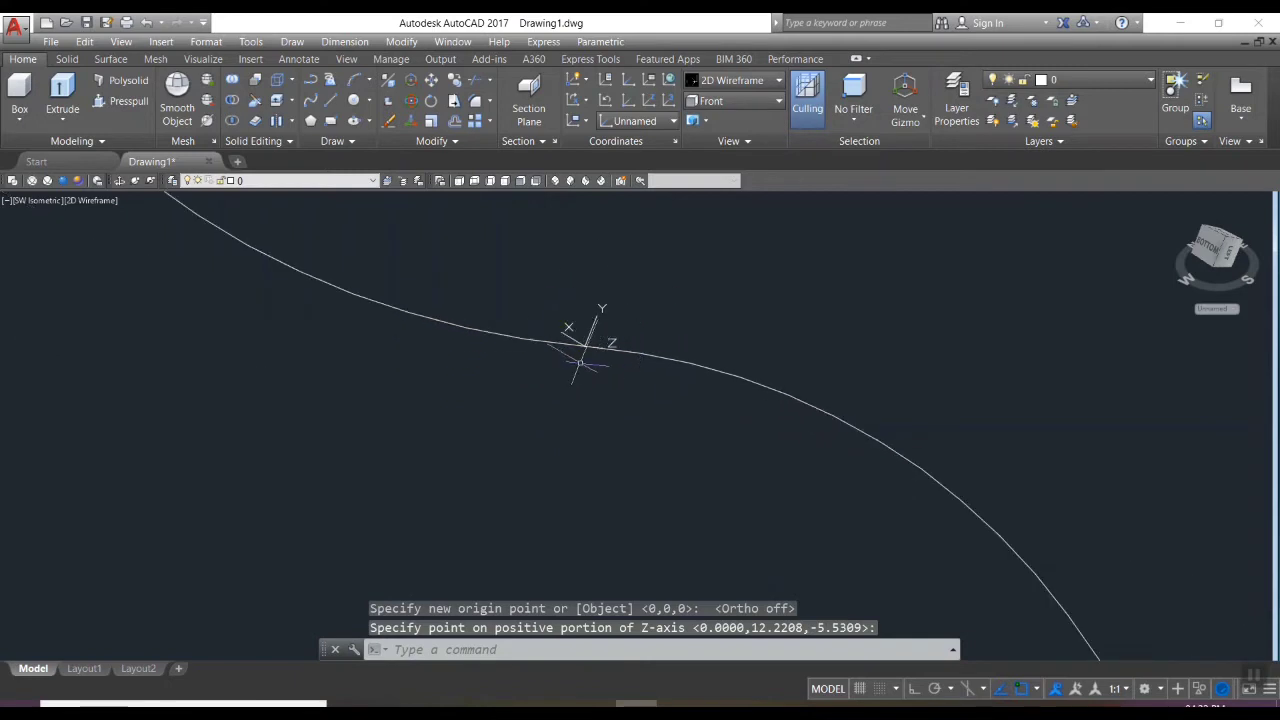
key(Escape)
text(c)
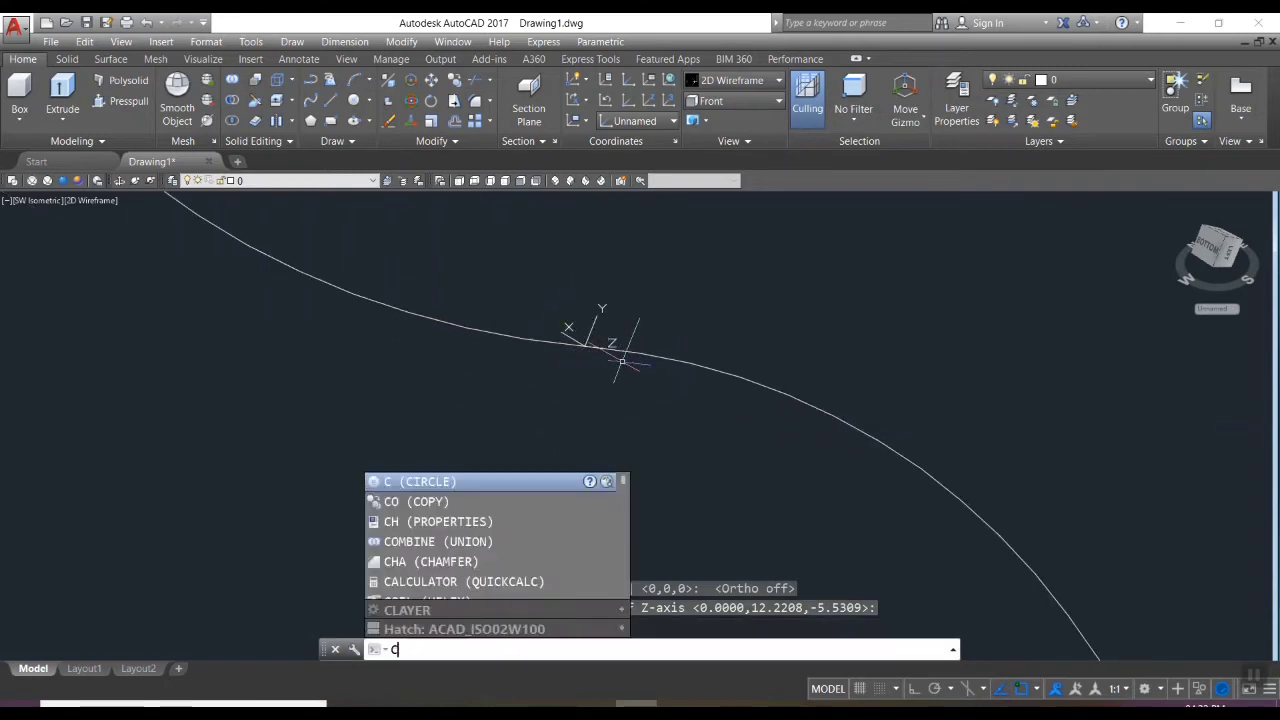
key(Return)
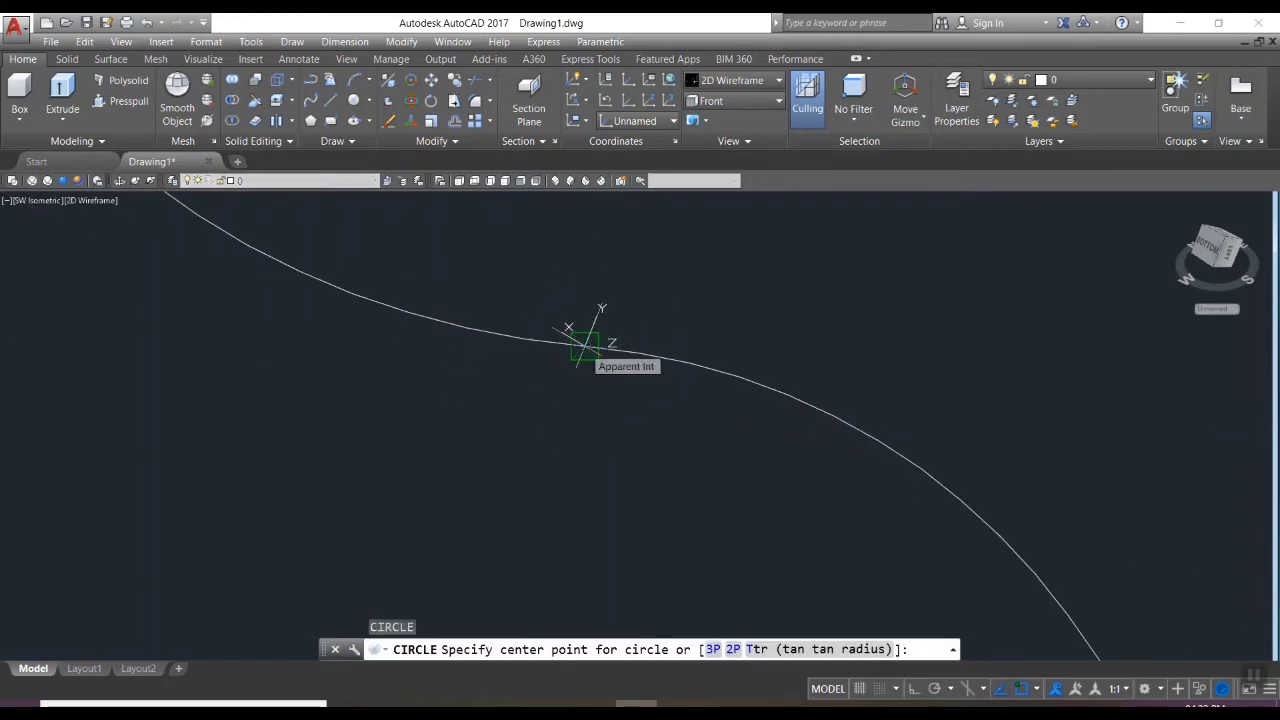
scroll(585, 343, down, 2)
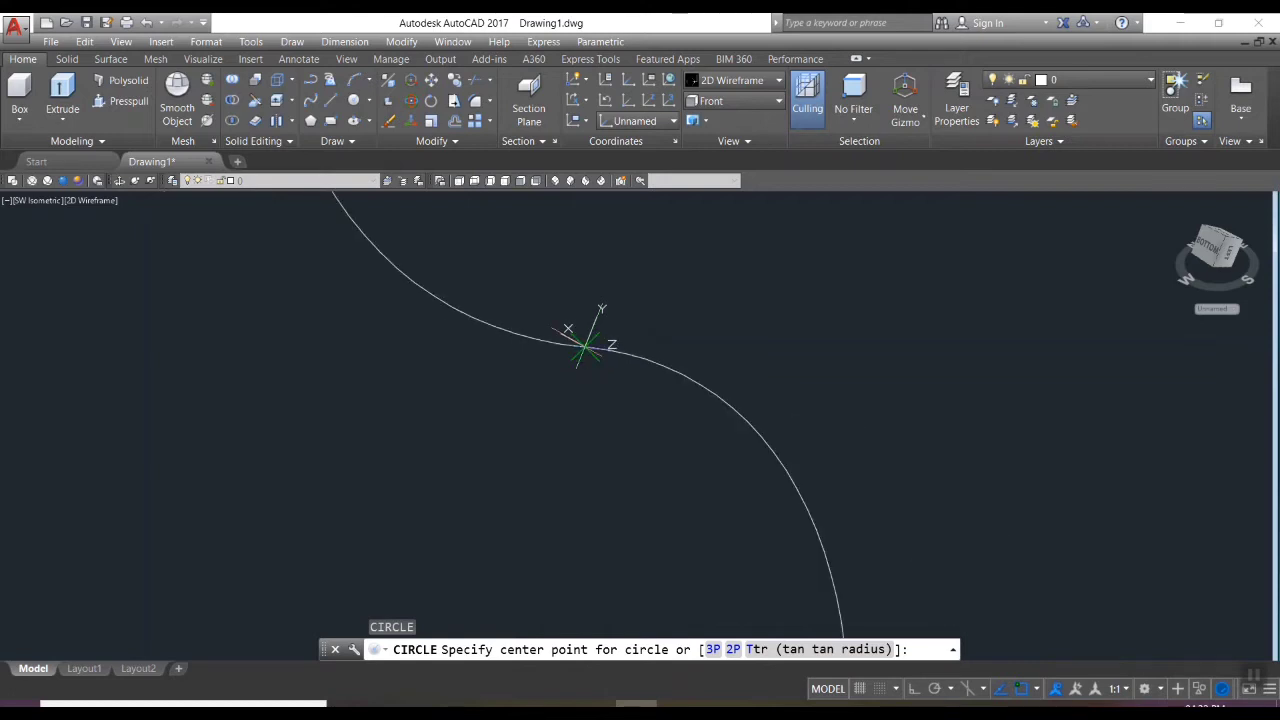
click(585, 343)
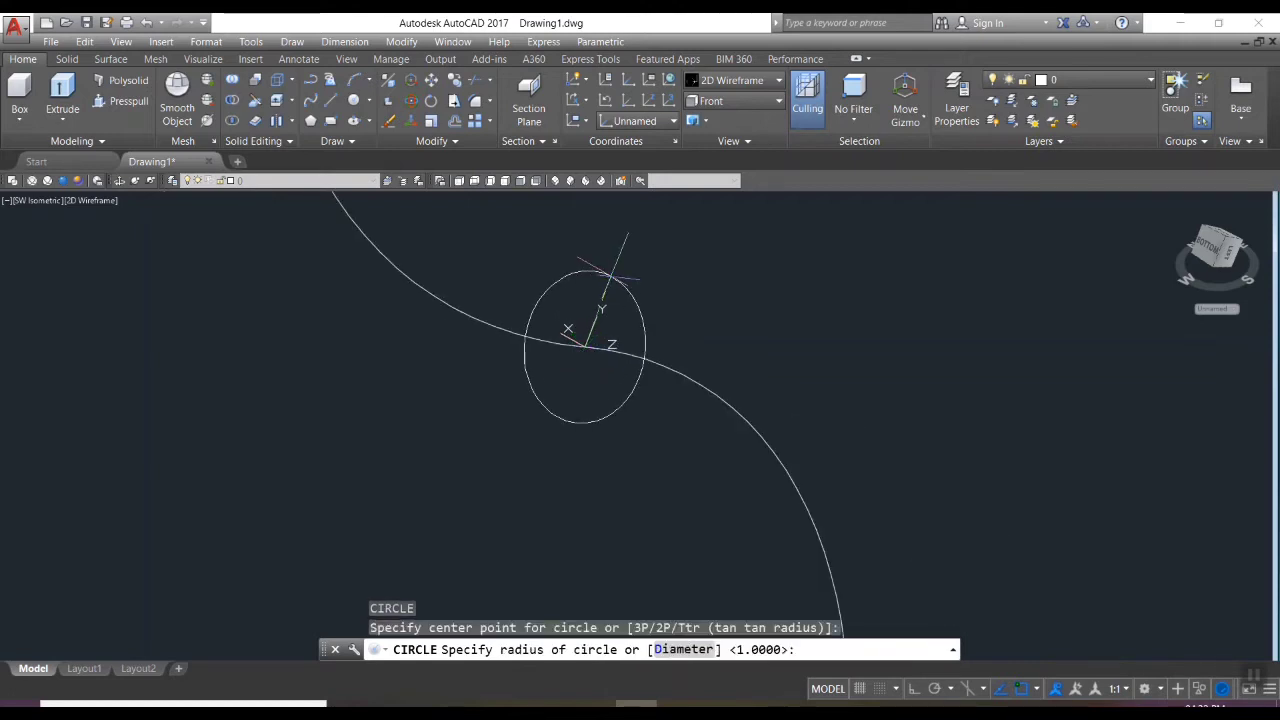
text(1.4)
key(Return)
scroll(655, 339, down, 6)
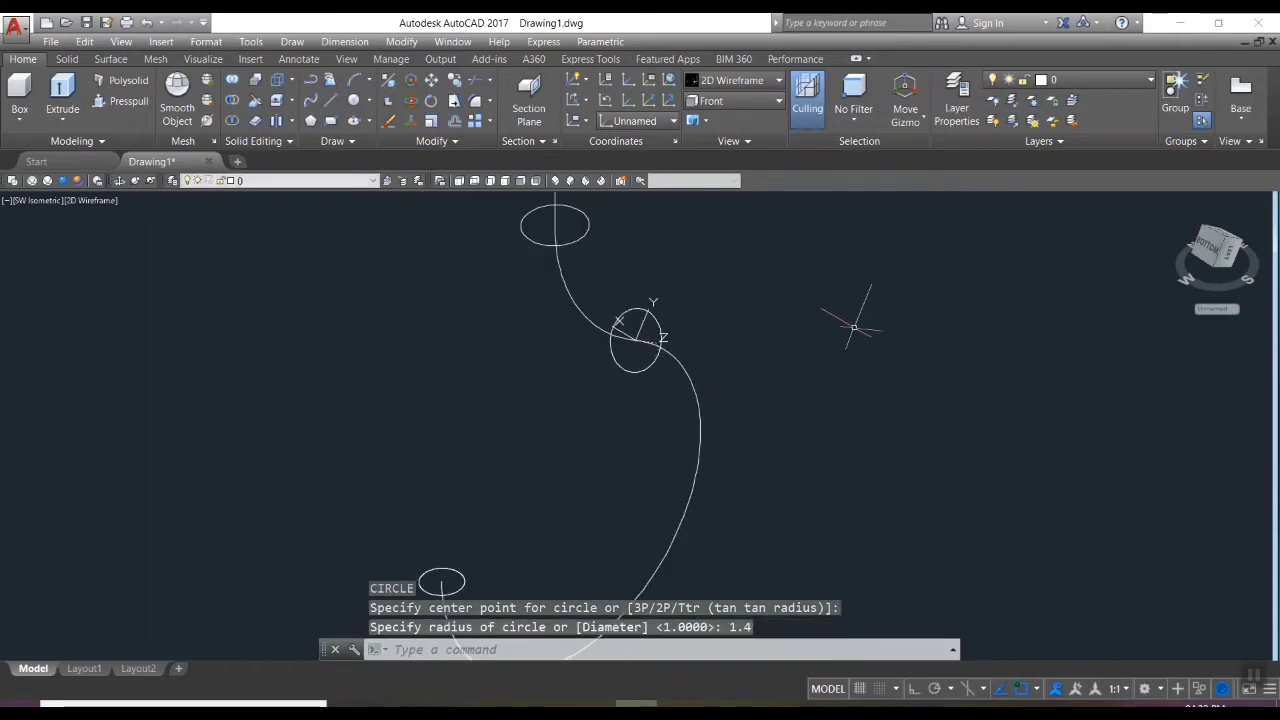
With Ortho on, draw a 3-unit line from the radius 1.4 circle's centre along the positive Y axis
text(l)
key(Return)
scroll(685, 340, down, 4)
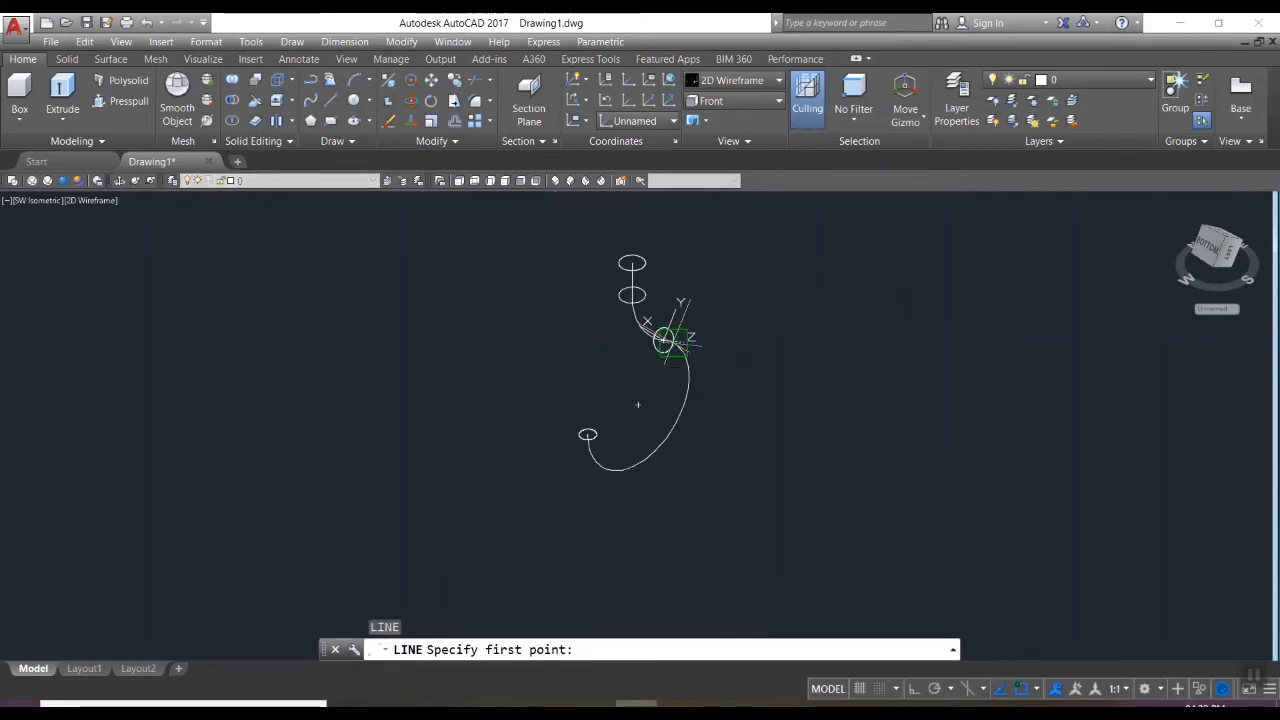
scroll(672, 340, up, 6)
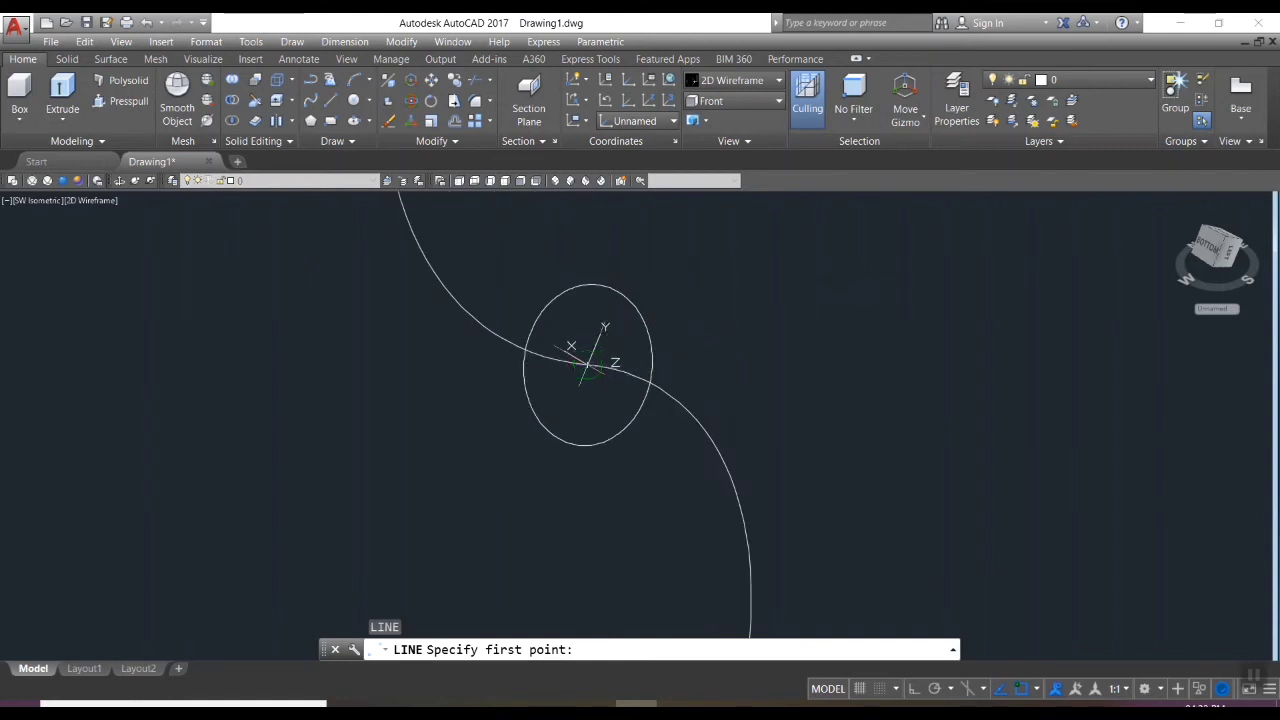
click(588, 364)
scroll(588, 364, down, 6)
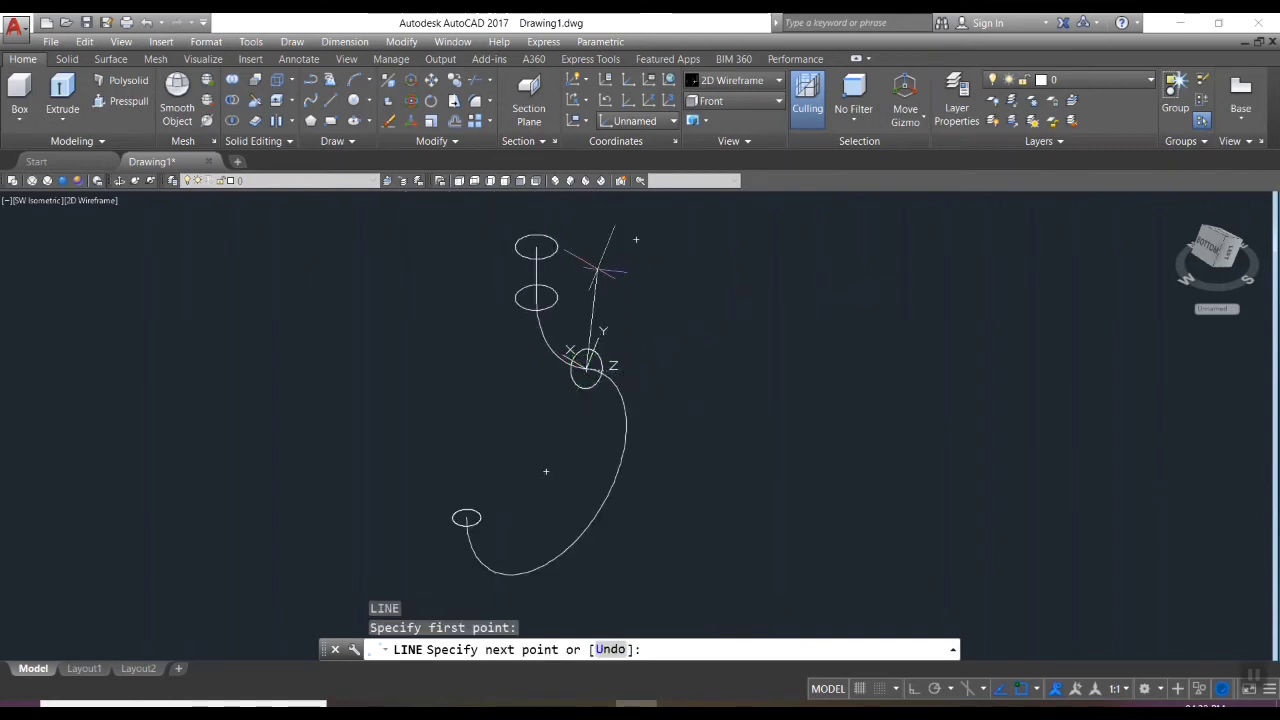
click(913, 689)
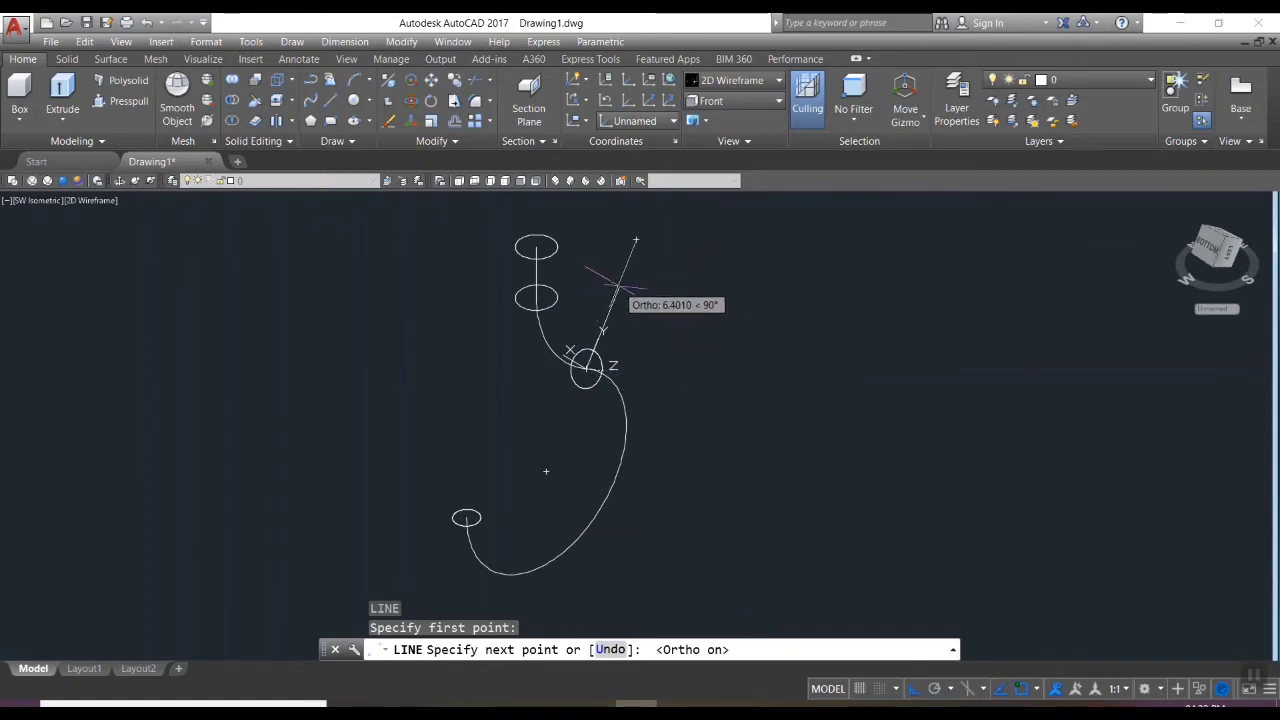
text(3)
key(Return)
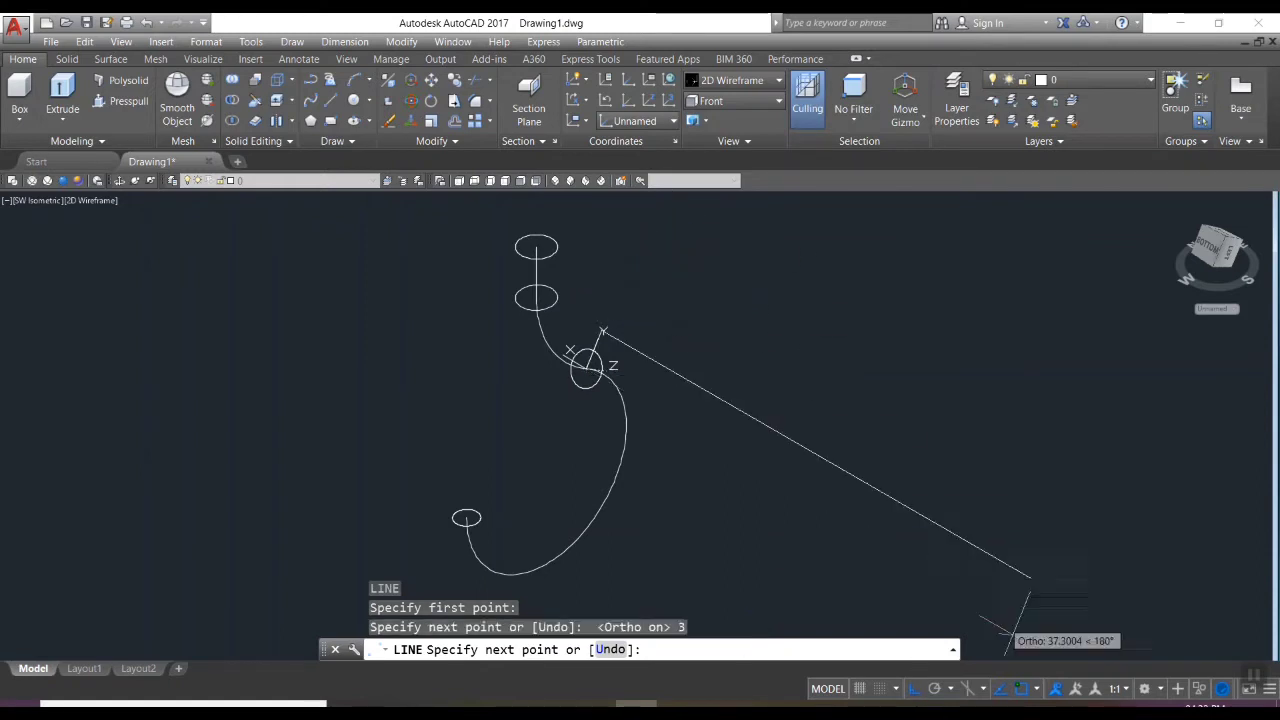
key(Return)
scroll(586, 334, up, 4)
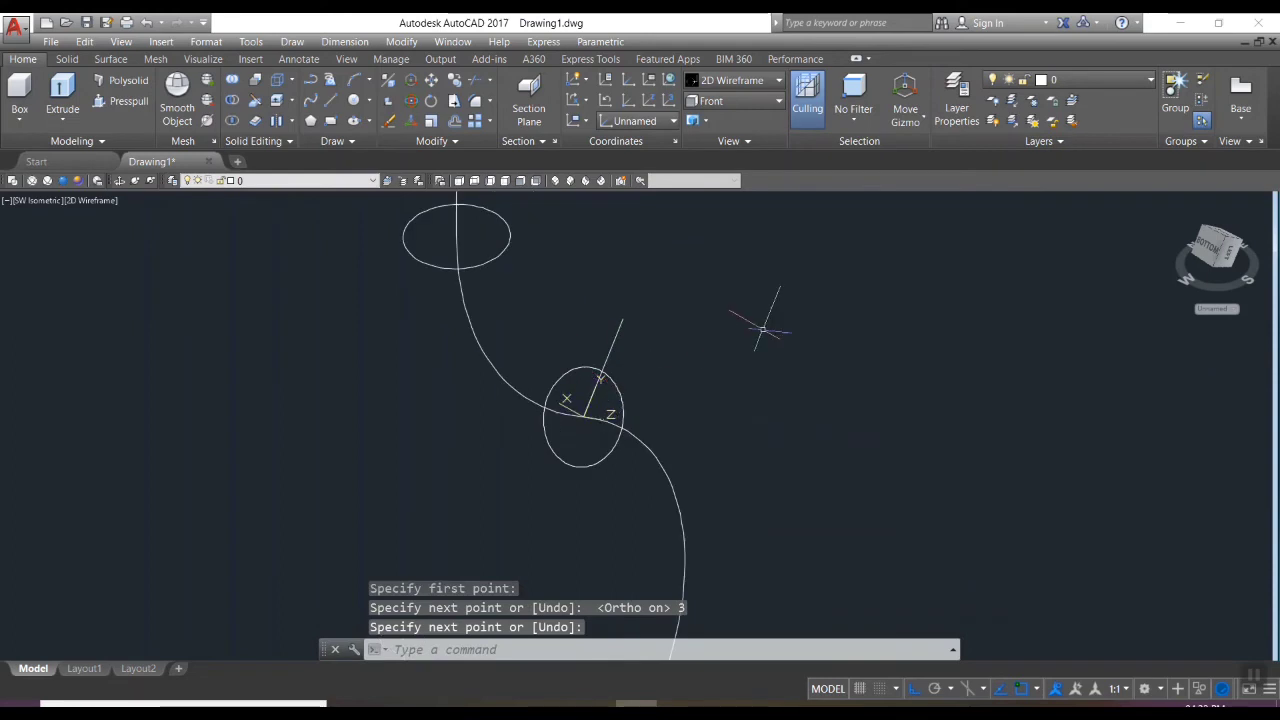
Draw a circle of radius 1.75 centred on the free end of the 3-unit line
text(c)
key(Return)
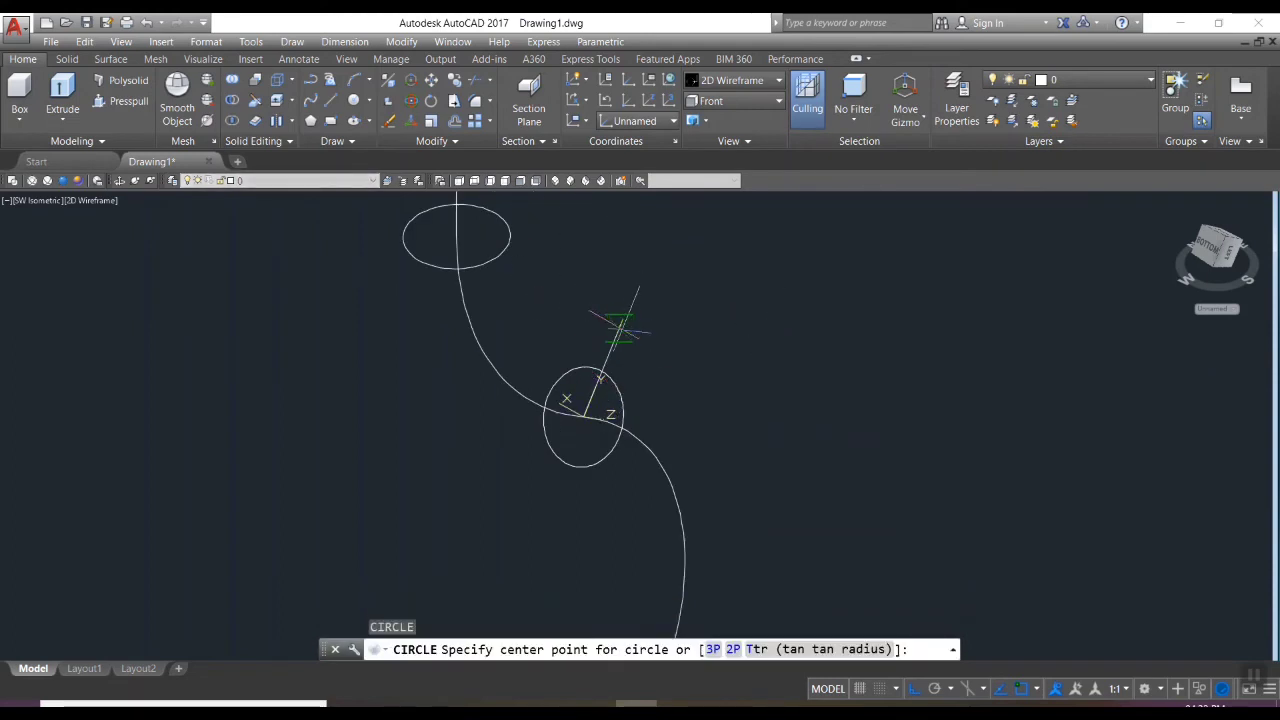
scroll(794, 410, up, 2)
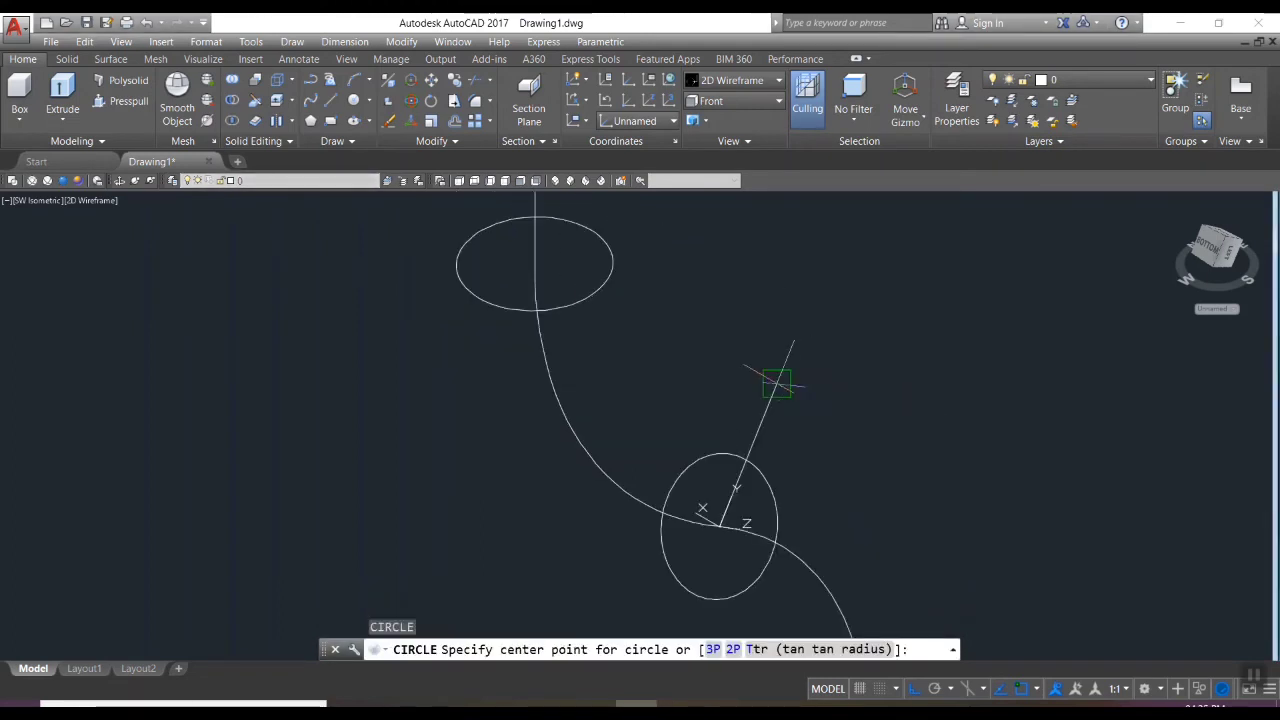
click(777, 381)
text(1.)
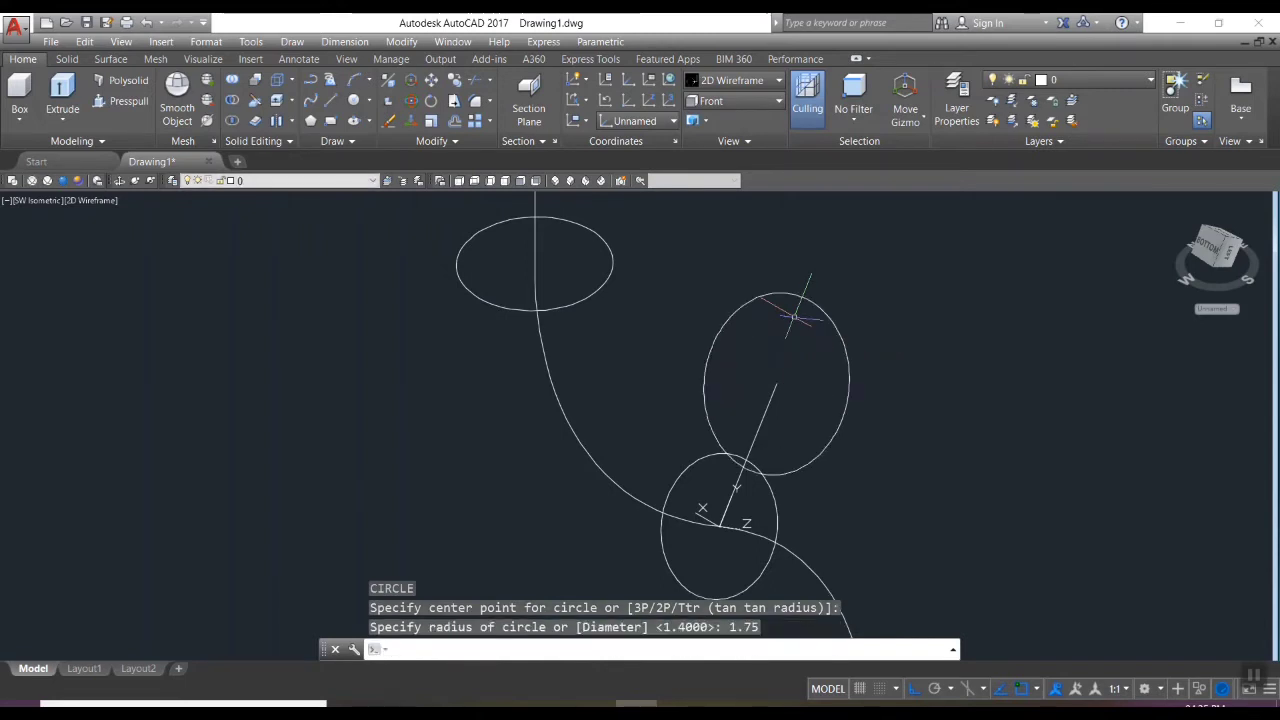
Draw a line joining the quadrants of the 1.75 and 1.4 radius circles on their negative X side
text(l)
key(Return)
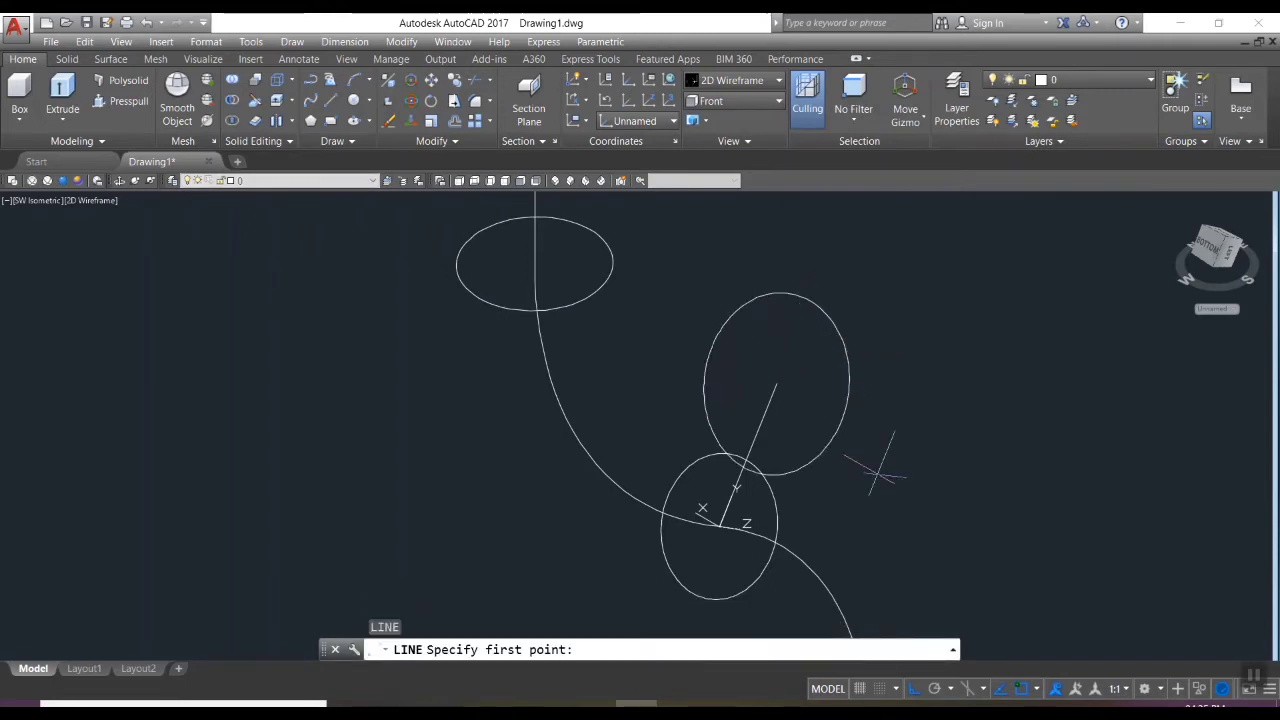
click(840, 425)
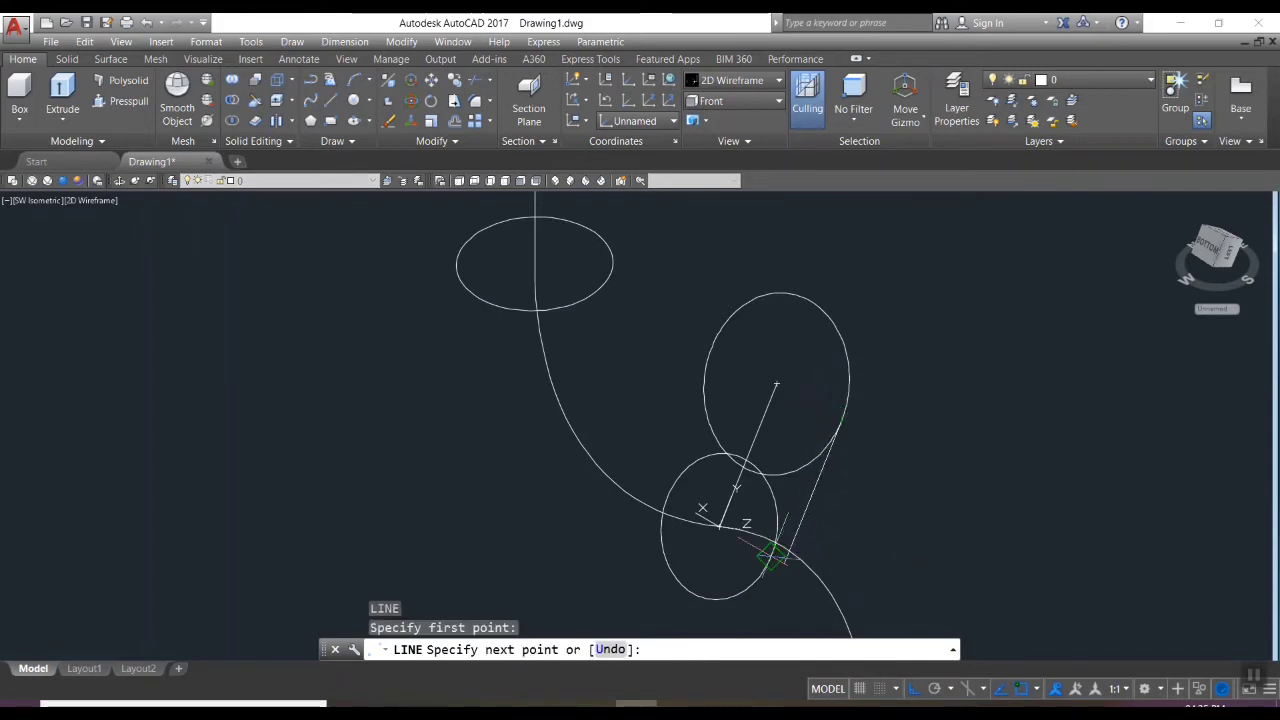
click(772, 555)
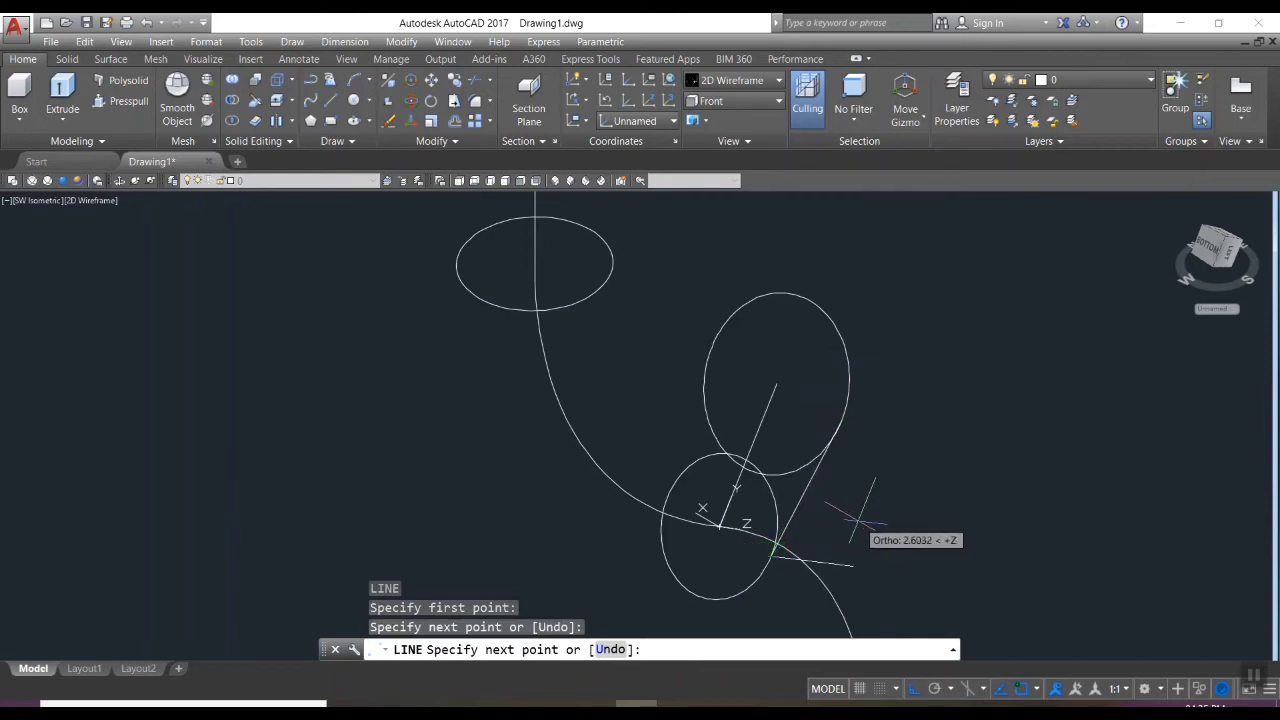
key(Return)
Draw a second line joining the quadrants of the two circles on their positive X side
text(l)
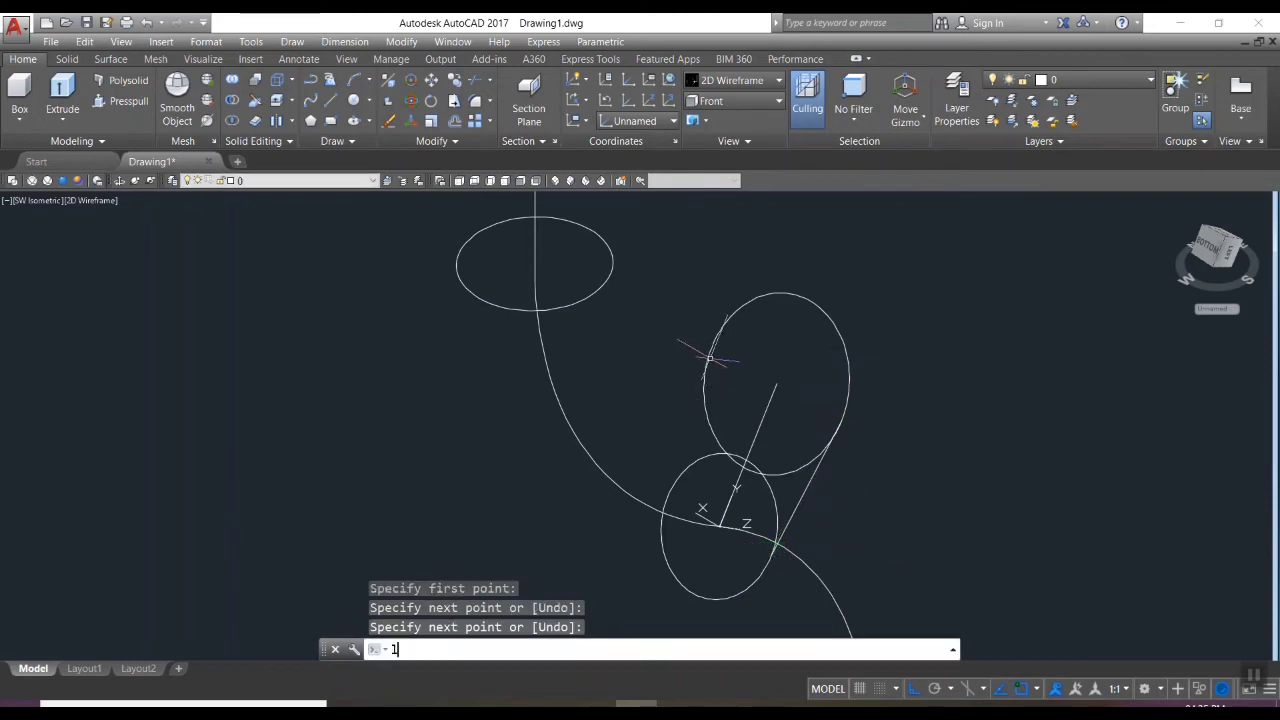
key(Return)
click(712, 345)
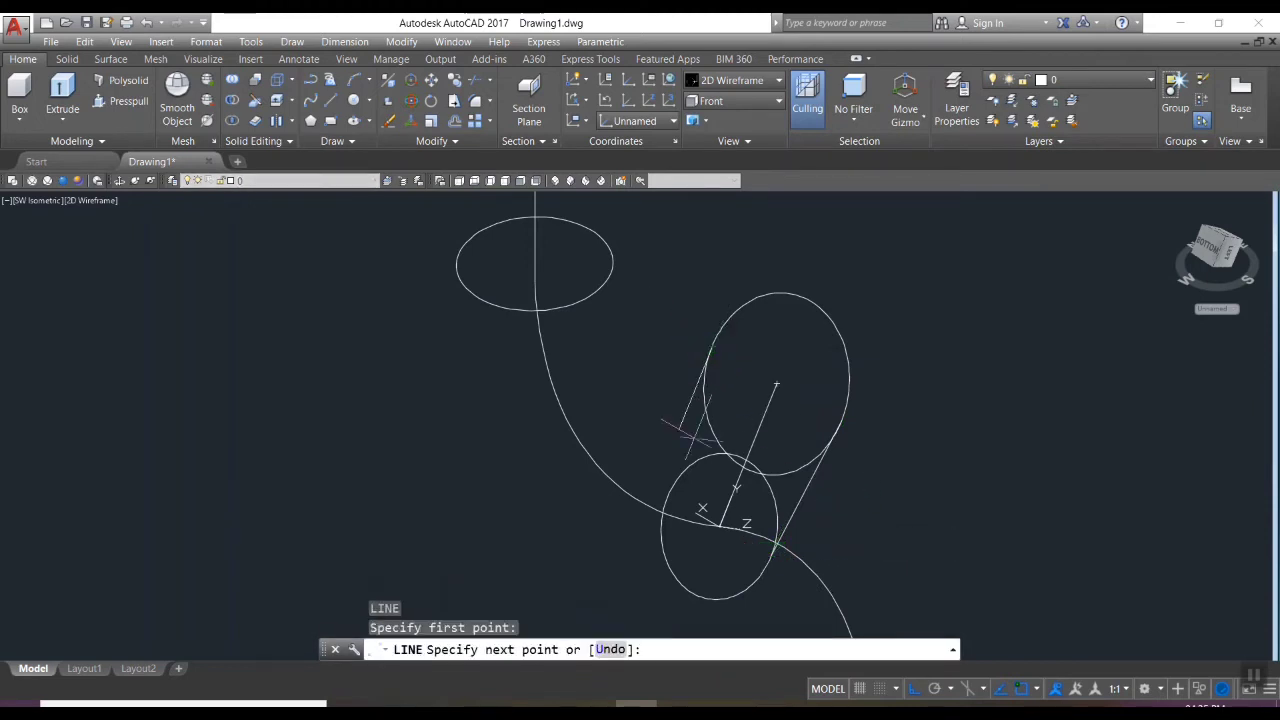
scroll(660, 525, up, 4)
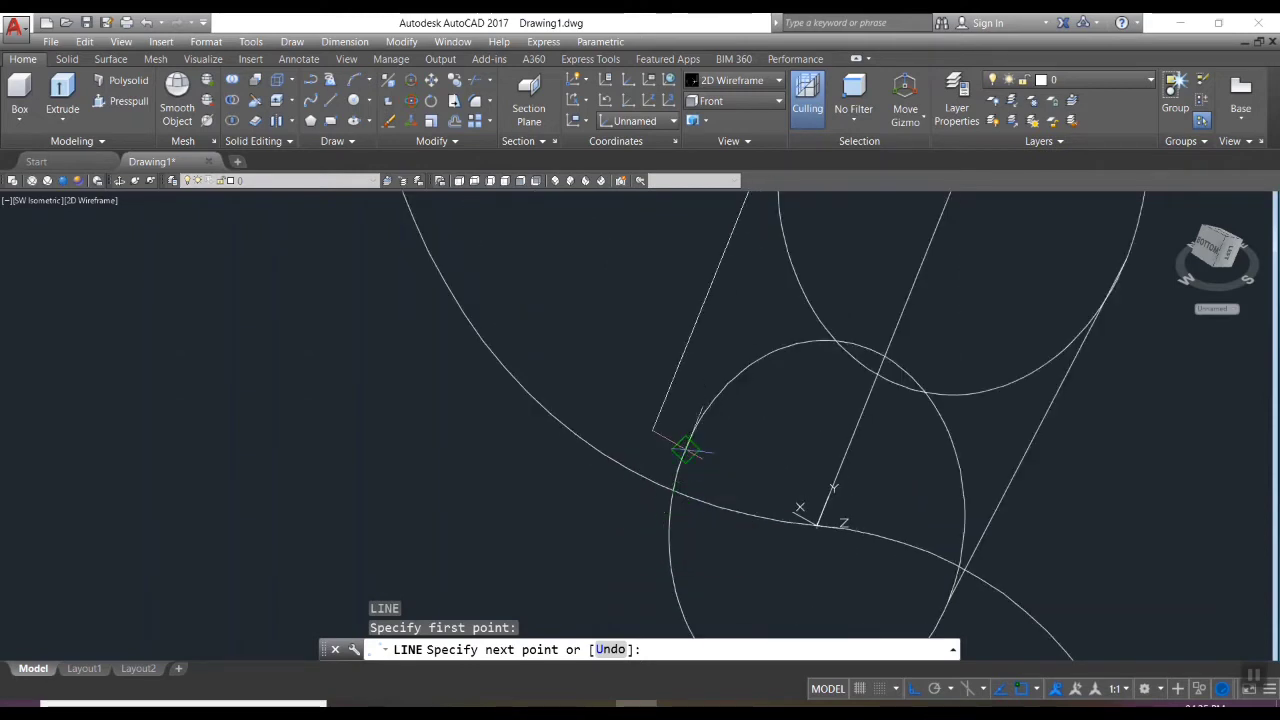
click(684, 448)
key(Return)
scroll(900, 398, down, 5)
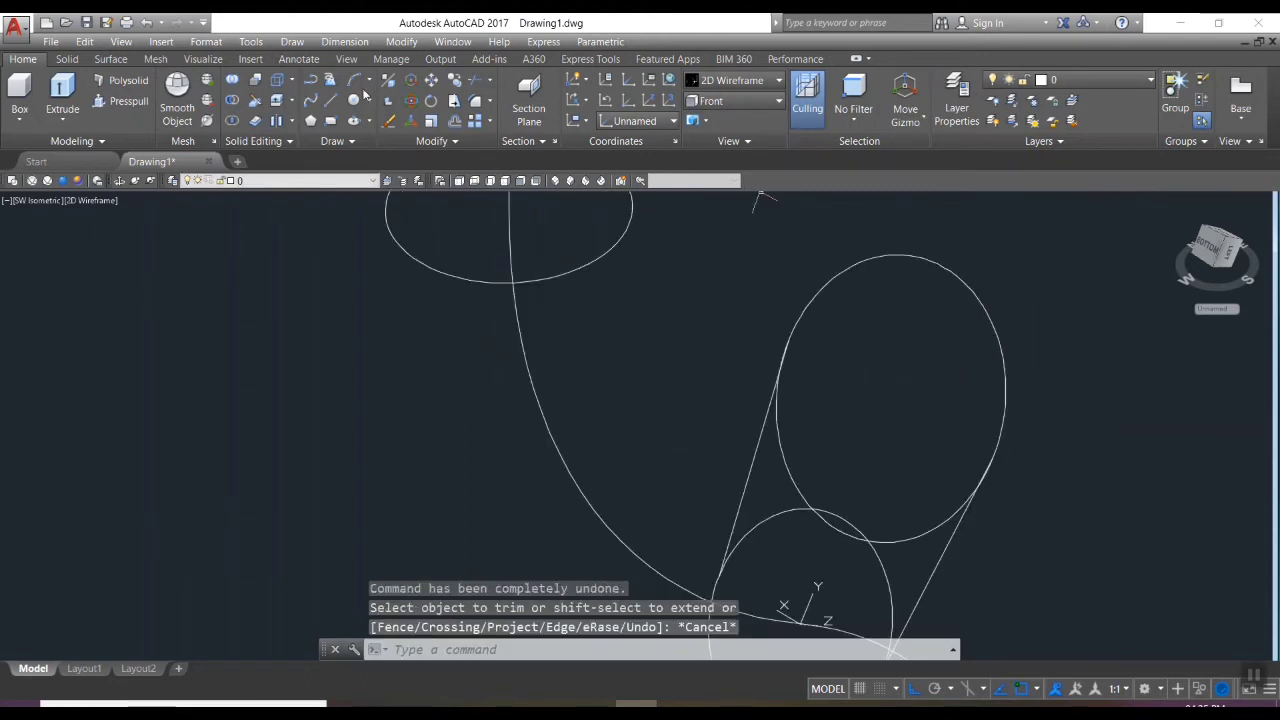
Trace the outer half of the radius 1.75 circle with a three-point arc between the side lines, and erase the full circle
click(363, 80)
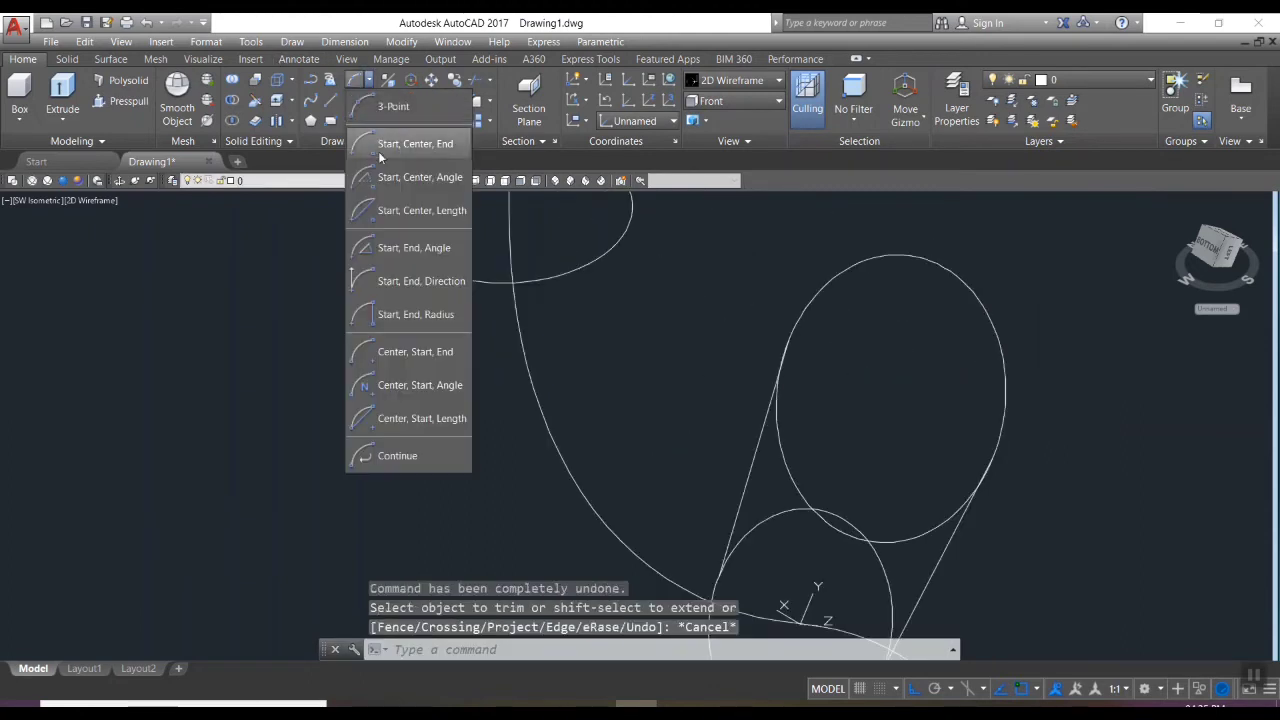
click(410, 106)
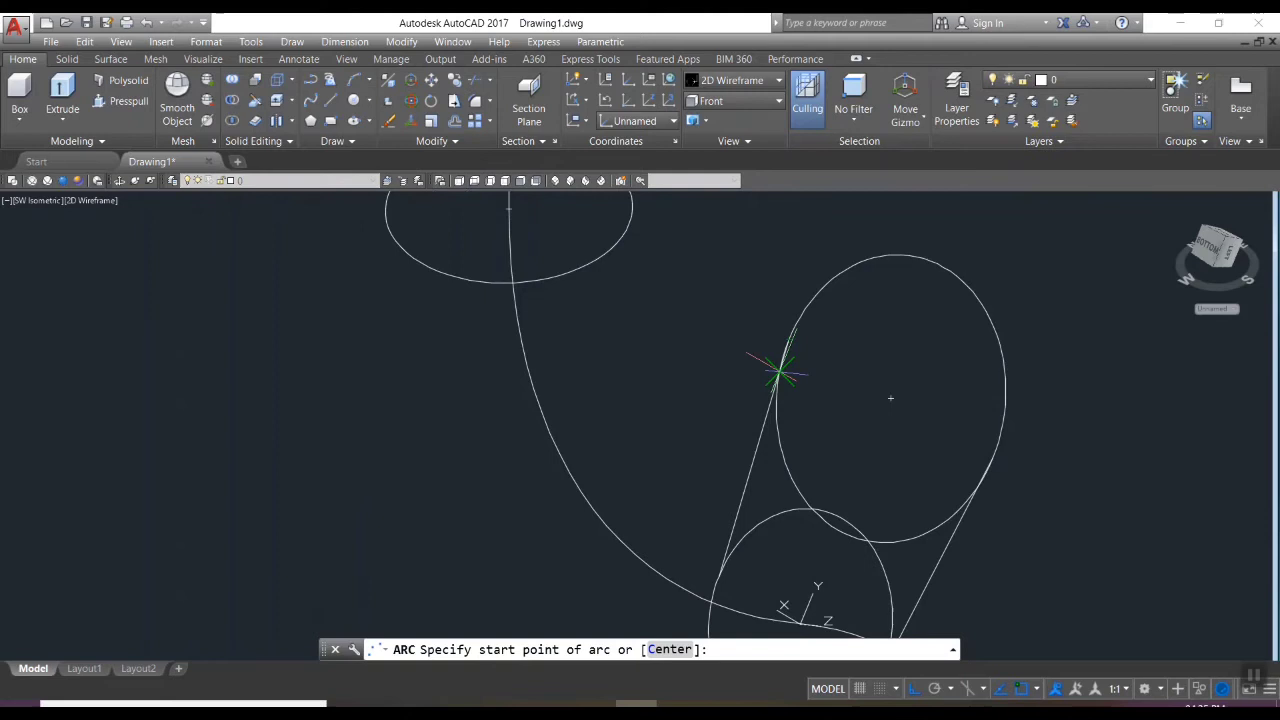
click(780, 370)
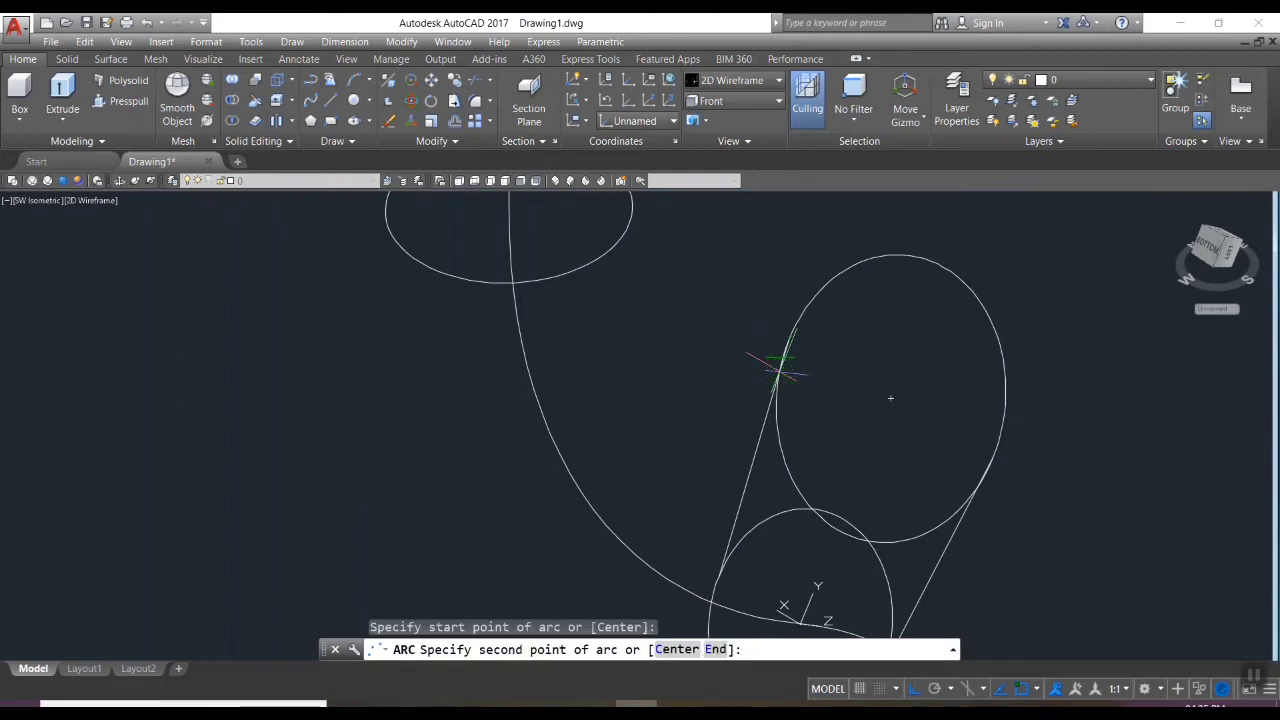
click(943, 265)
click(990, 458)
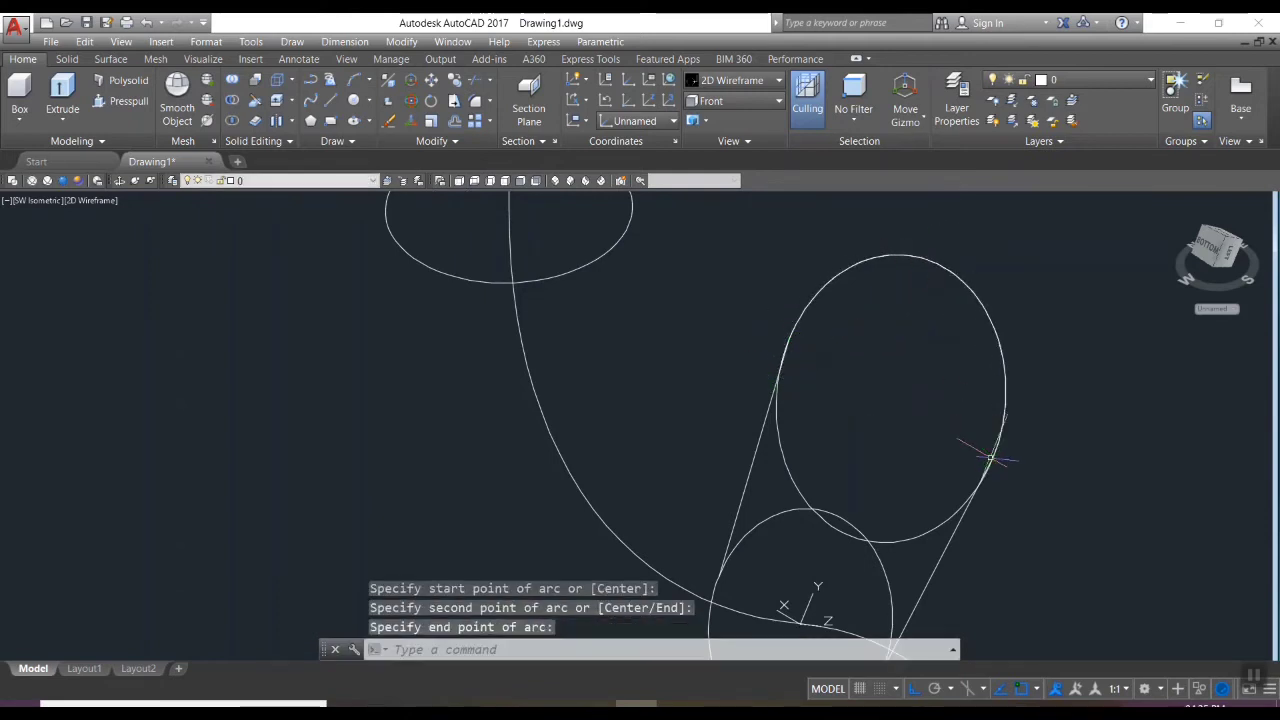
key(Return)
key(Escape)
click(920, 533)
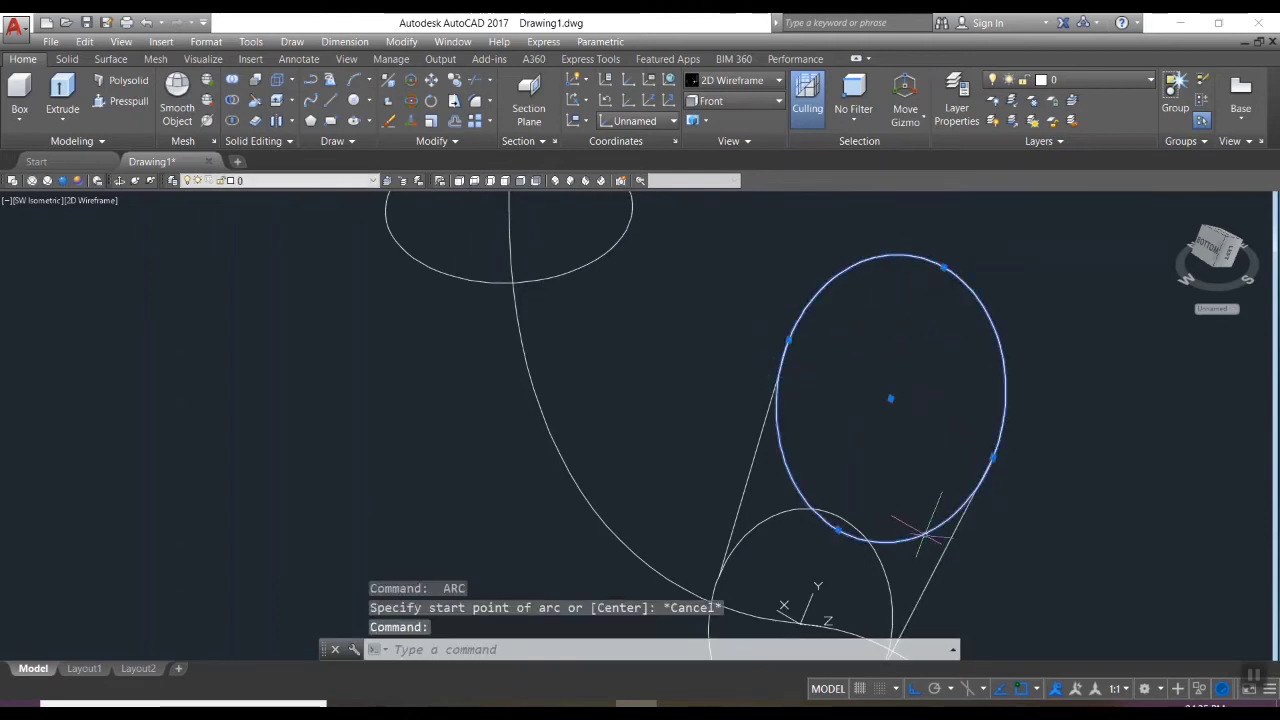
key(Delete)
Trace the outer half of the radius 1.4 circle with a three-point arc between the side lines, and erase the full circle
middle_drag(873, 625, 928, 530)
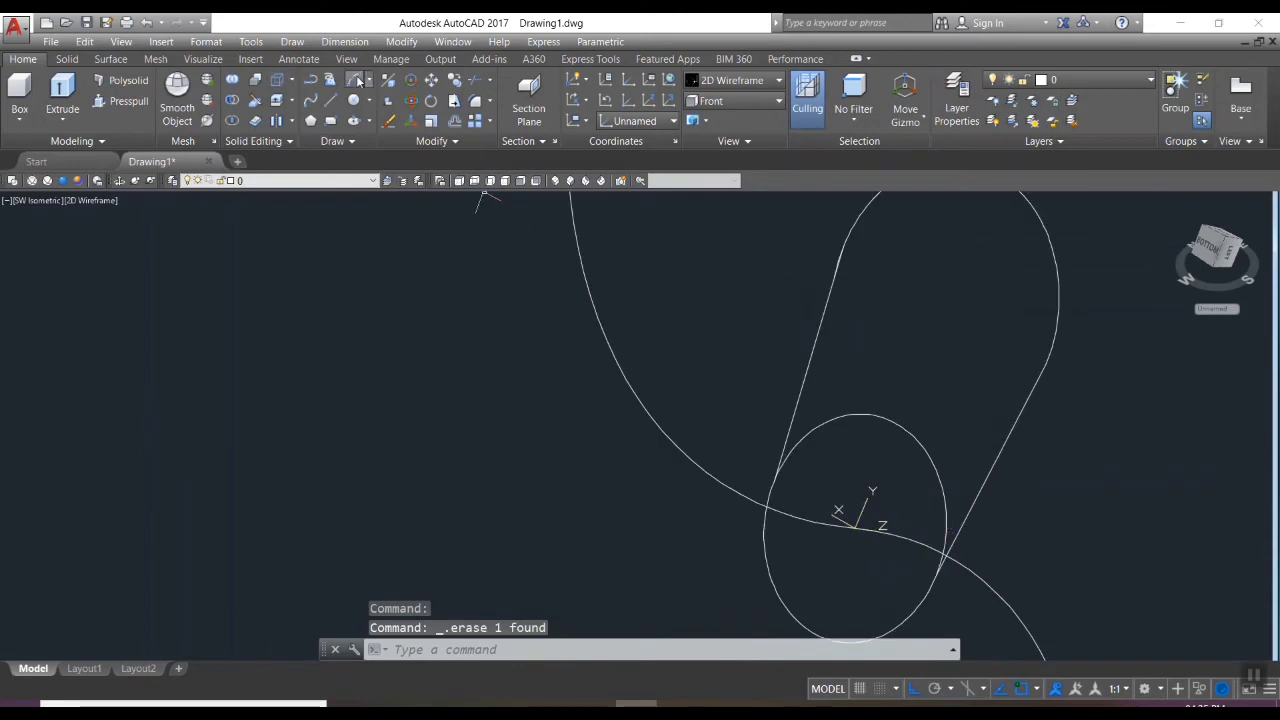
click(358, 81)
click(770, 477)
scroll(823, 586, down, 4)
click(812, 600)
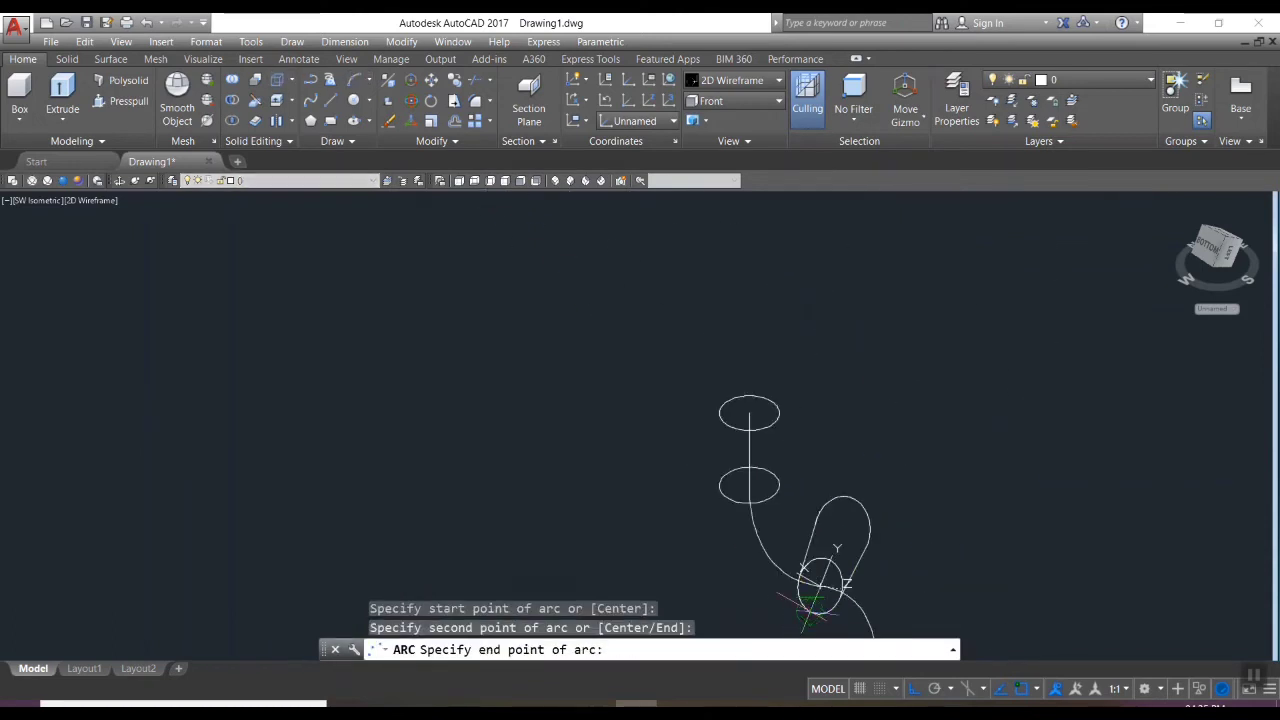
scroll(840, 585, up, 5)
click(857, 571)
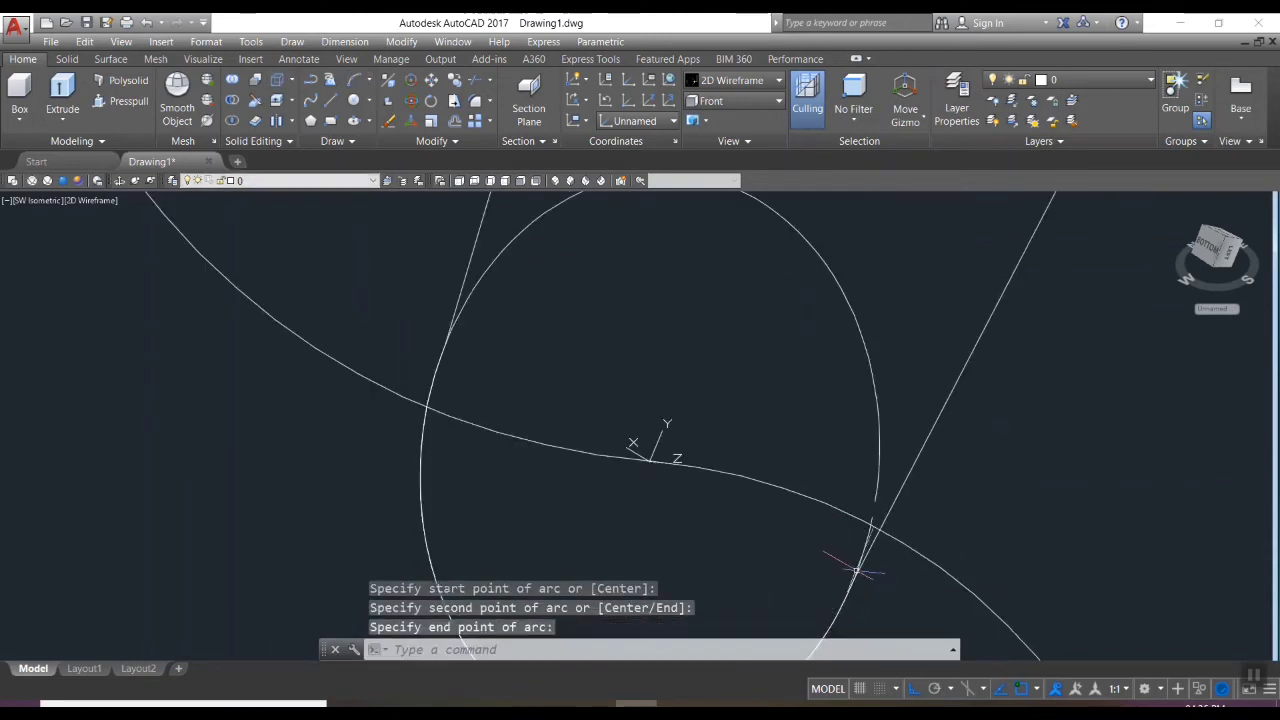
click(871, 380)
key(Delete)
scroll(865, 383, down, 3)
scroll(1014, 400, down, 2)
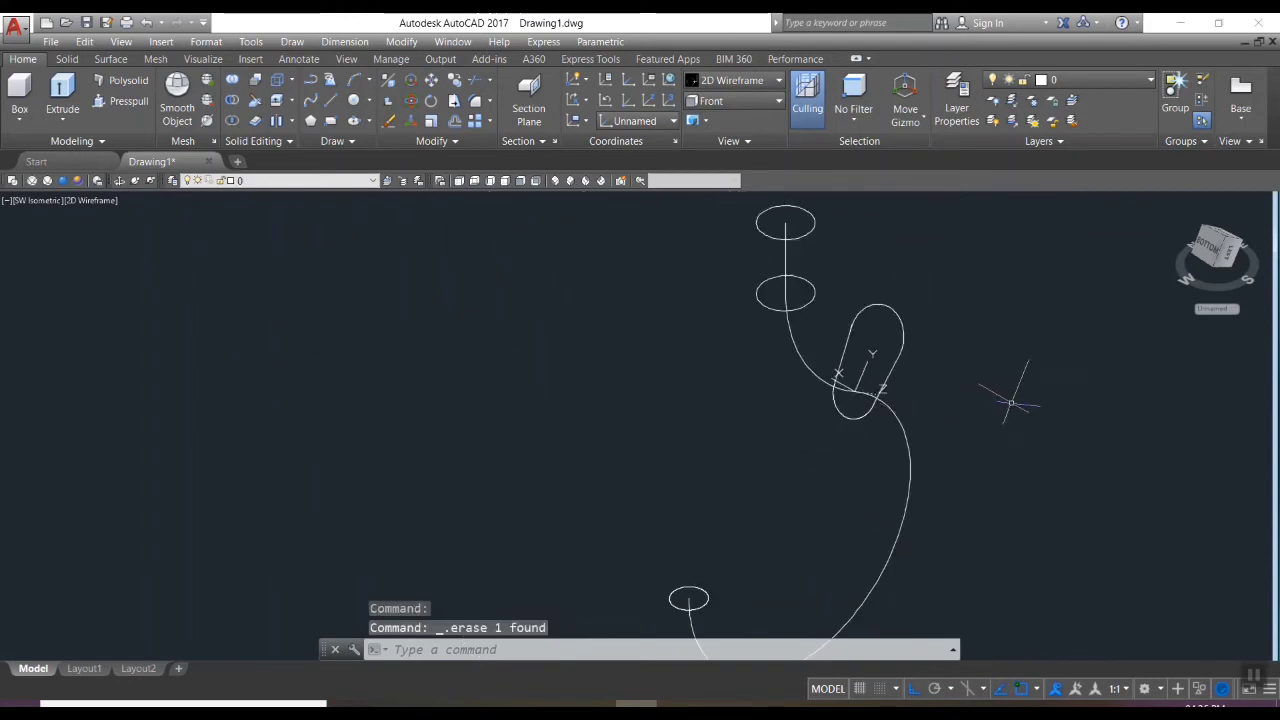
Join the straight shank line, the upper arc and the lower hook curve into one continuous polyline path
scroll(933, 468, down, 2)
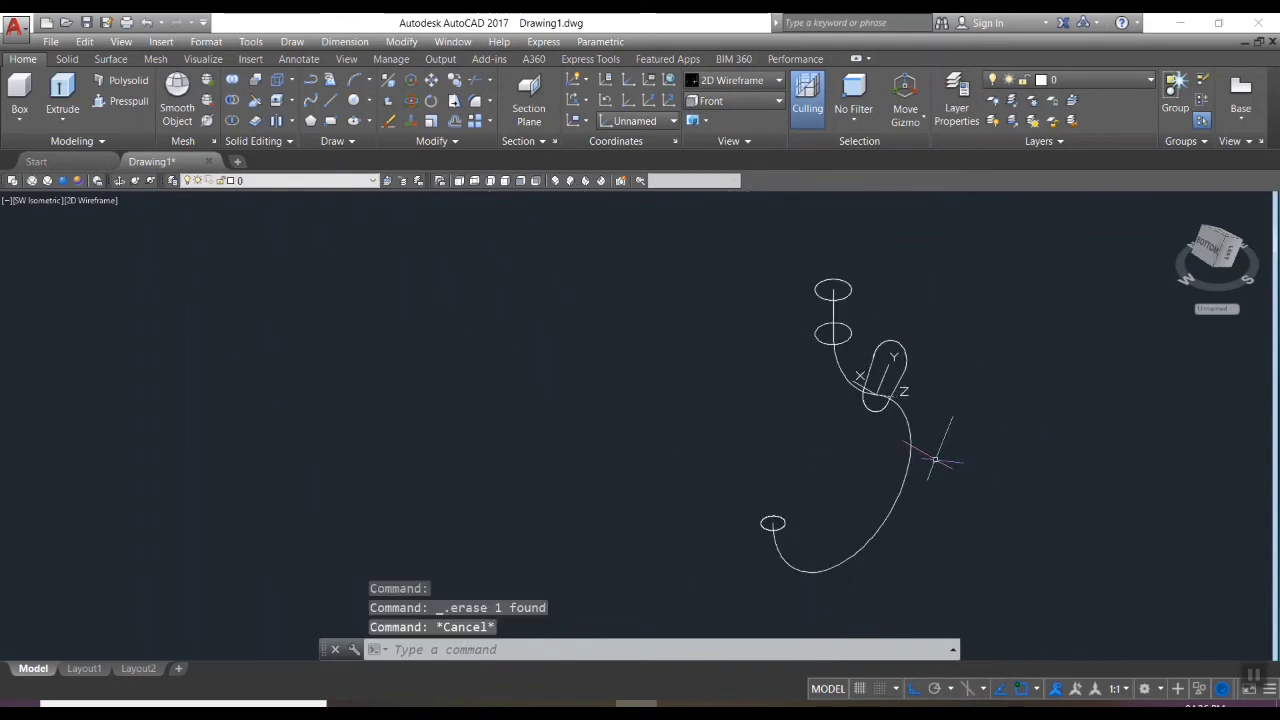
key(Escape)
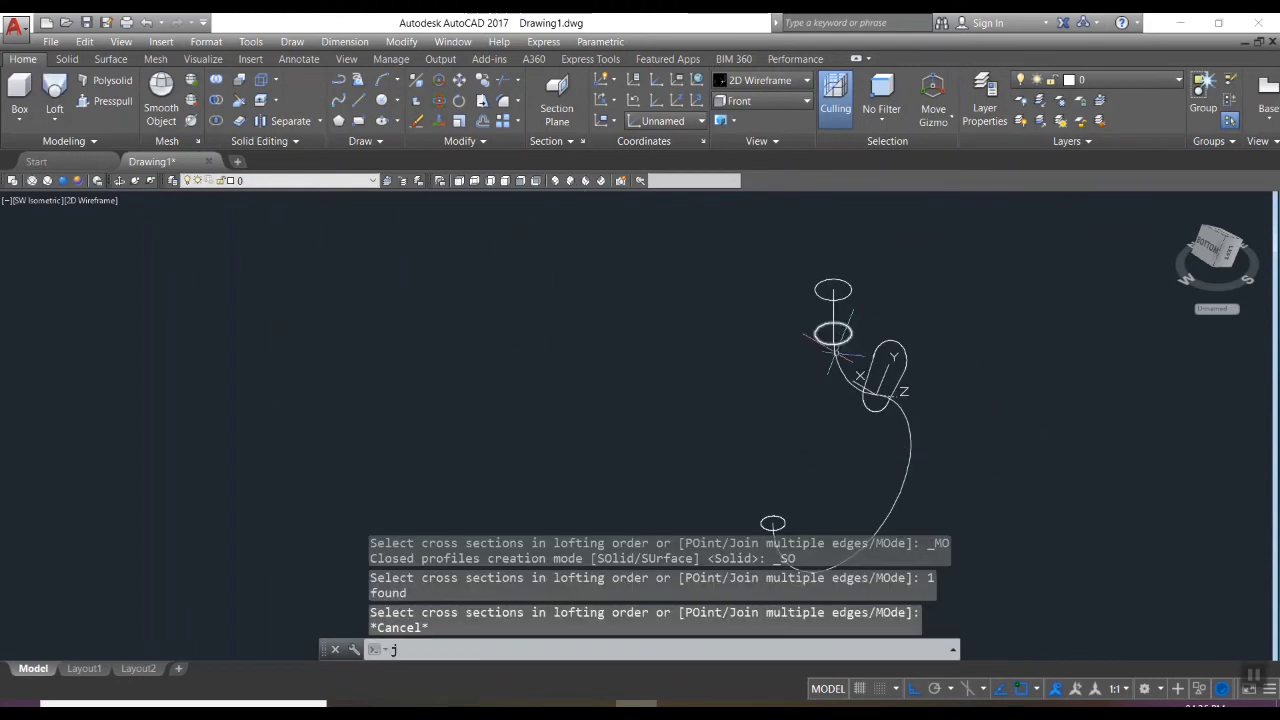
text(j)
key(Return)
click(840, 355)
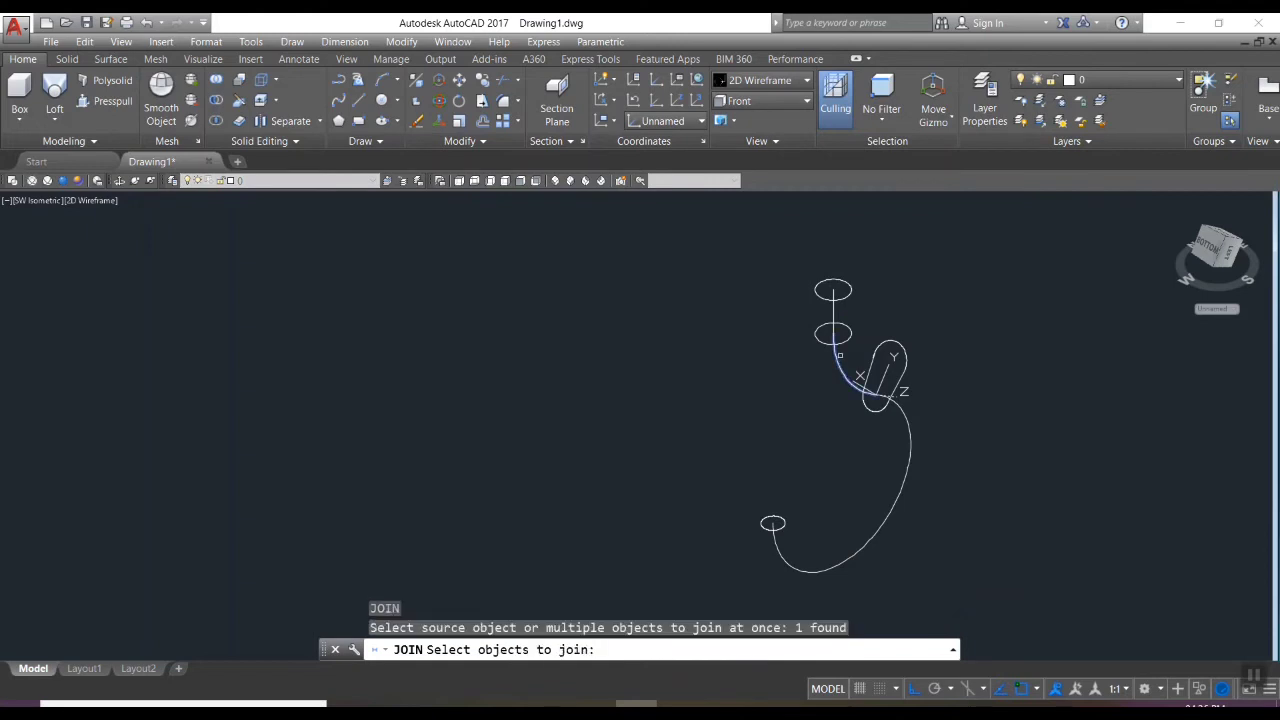
click(834, 313)
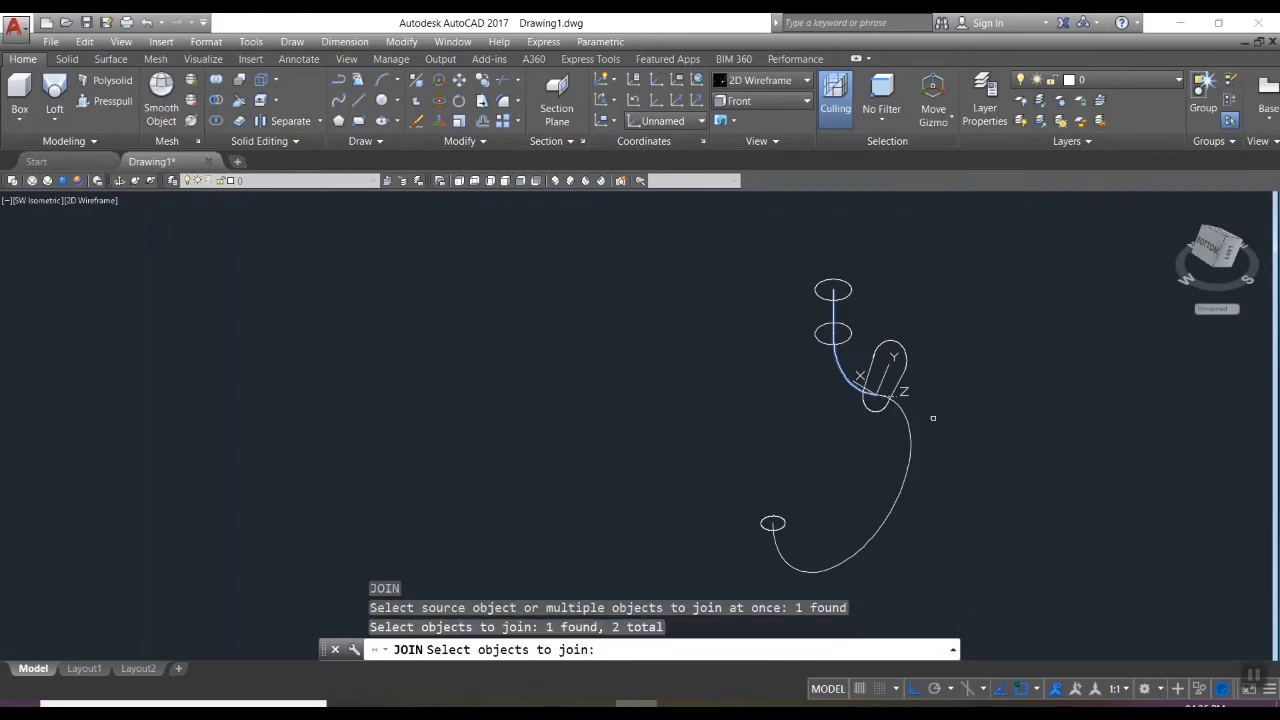
click(907, 425)
key(Return)
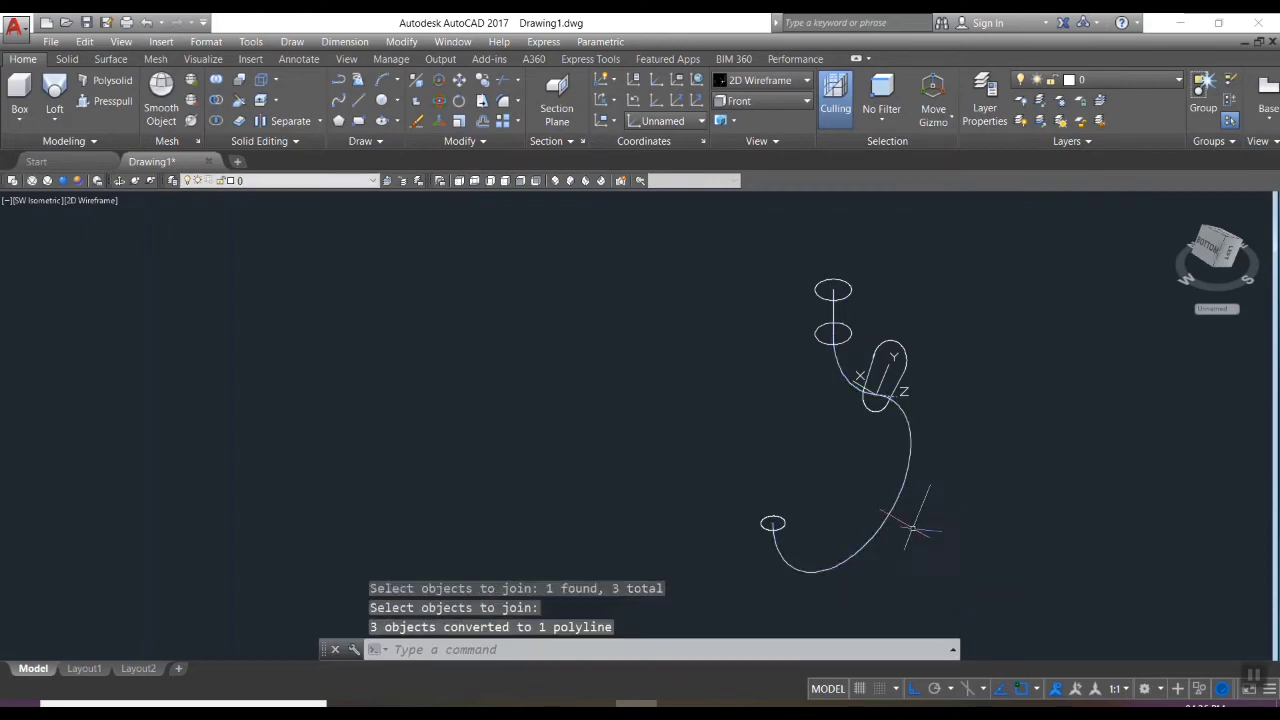
Convert the slot-shaped outline of two arcs and two side lines into a single region
click(55, 115)
text(reg)
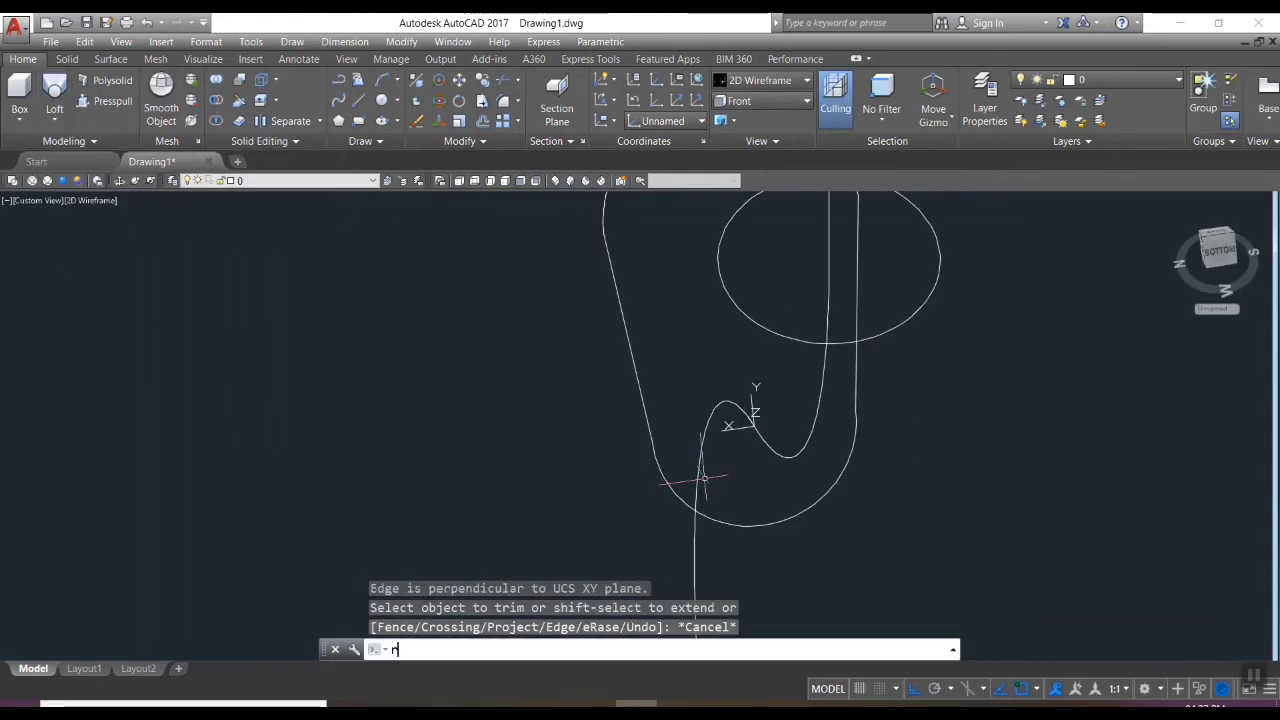
key(Return)
click(667, 479)
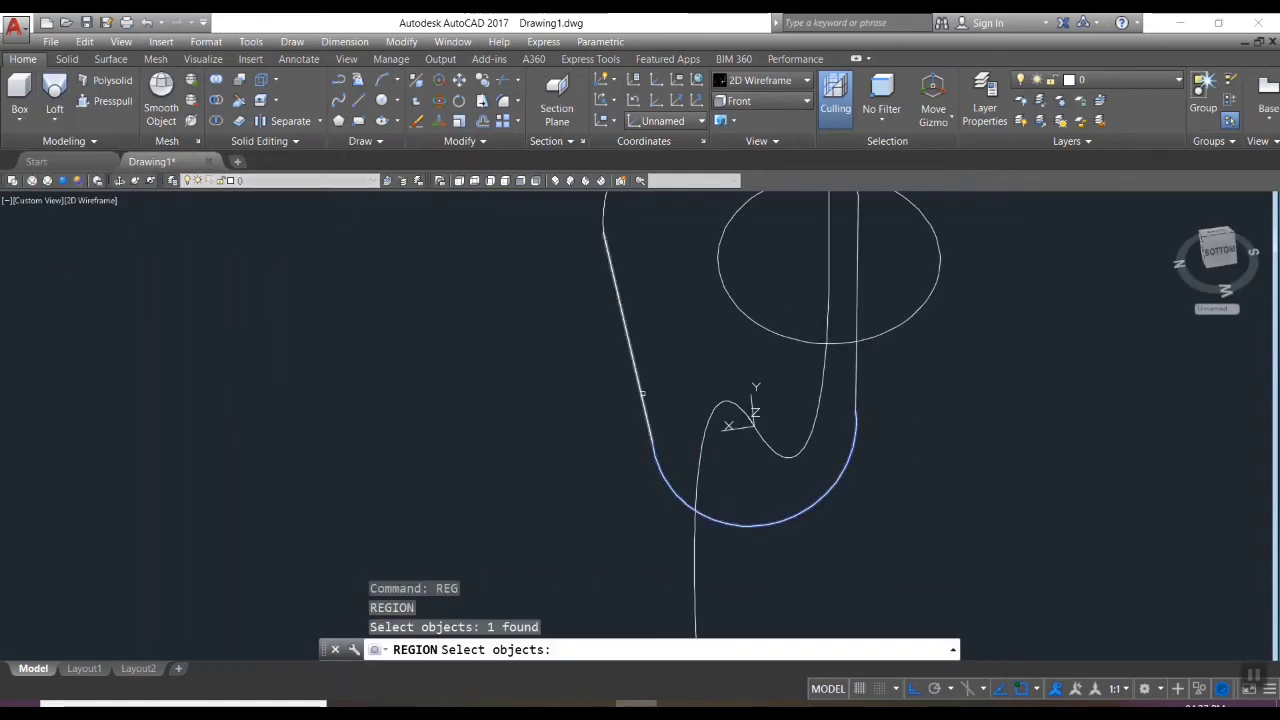
click(641, 392)
scroll(641, 392, down, 4)
click(650, 288)
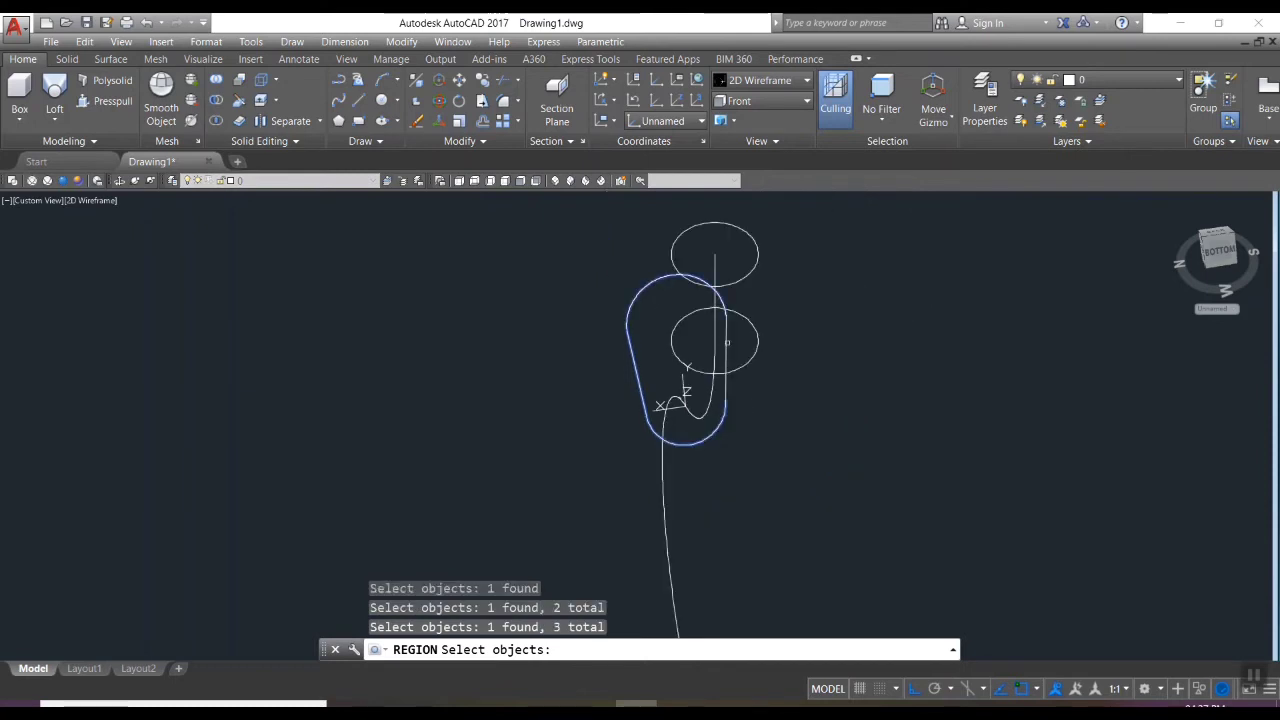
key(Return)
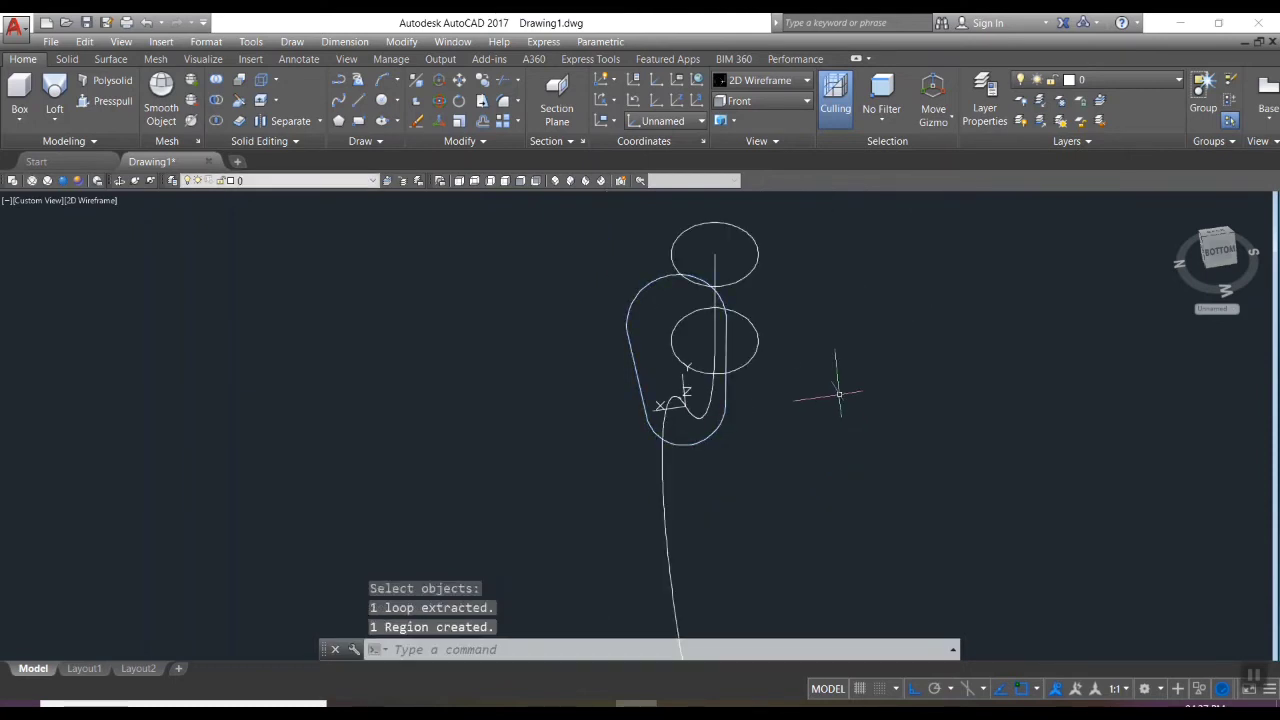
Loft a solid through the two shank circles, the slot region and the tip circle, using the joined polyline as the path
click(555, 181)
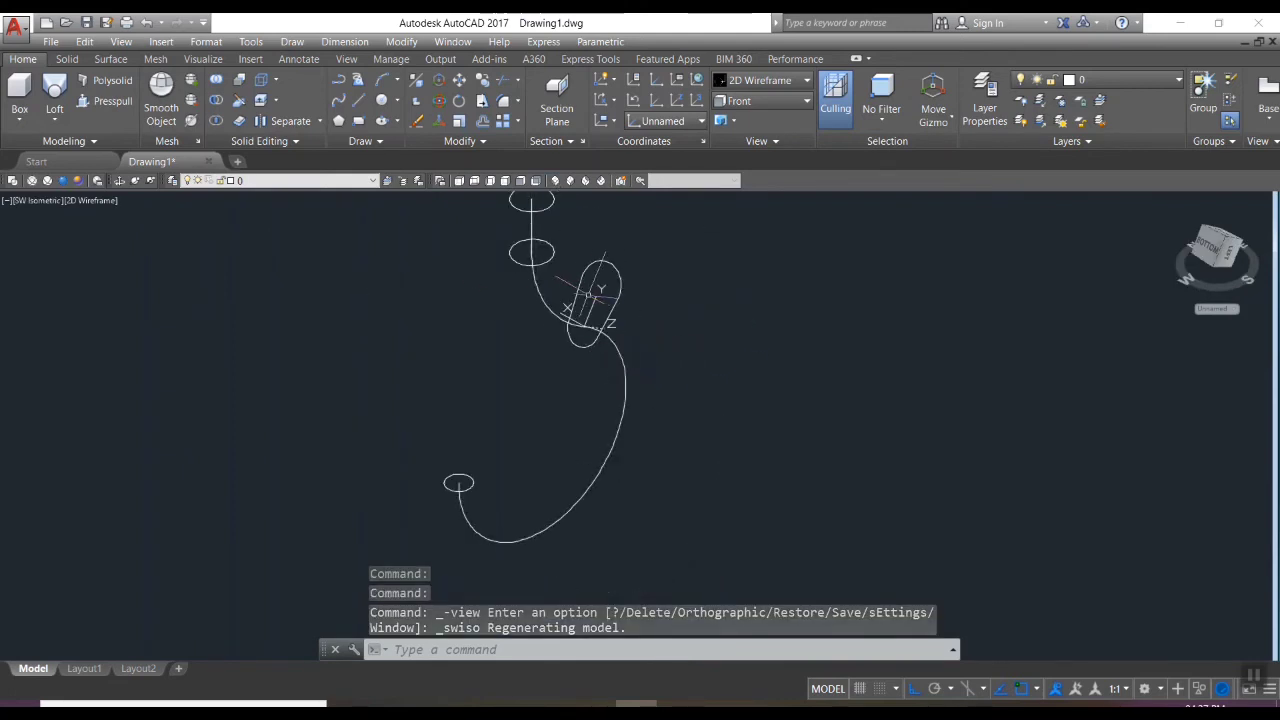
click(50, 112)
scroll(590, 374, down, 4)
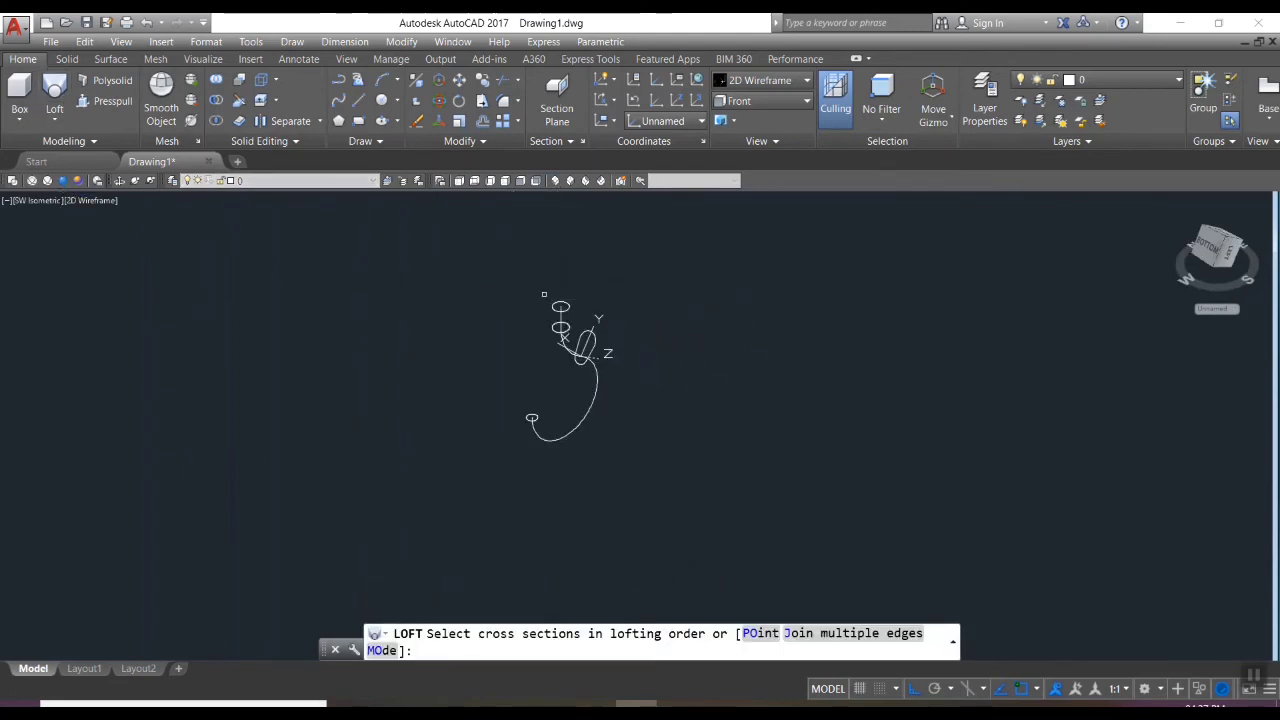
scroll(586, 346, up, 6)
click(577, 350)
click(621, 426)
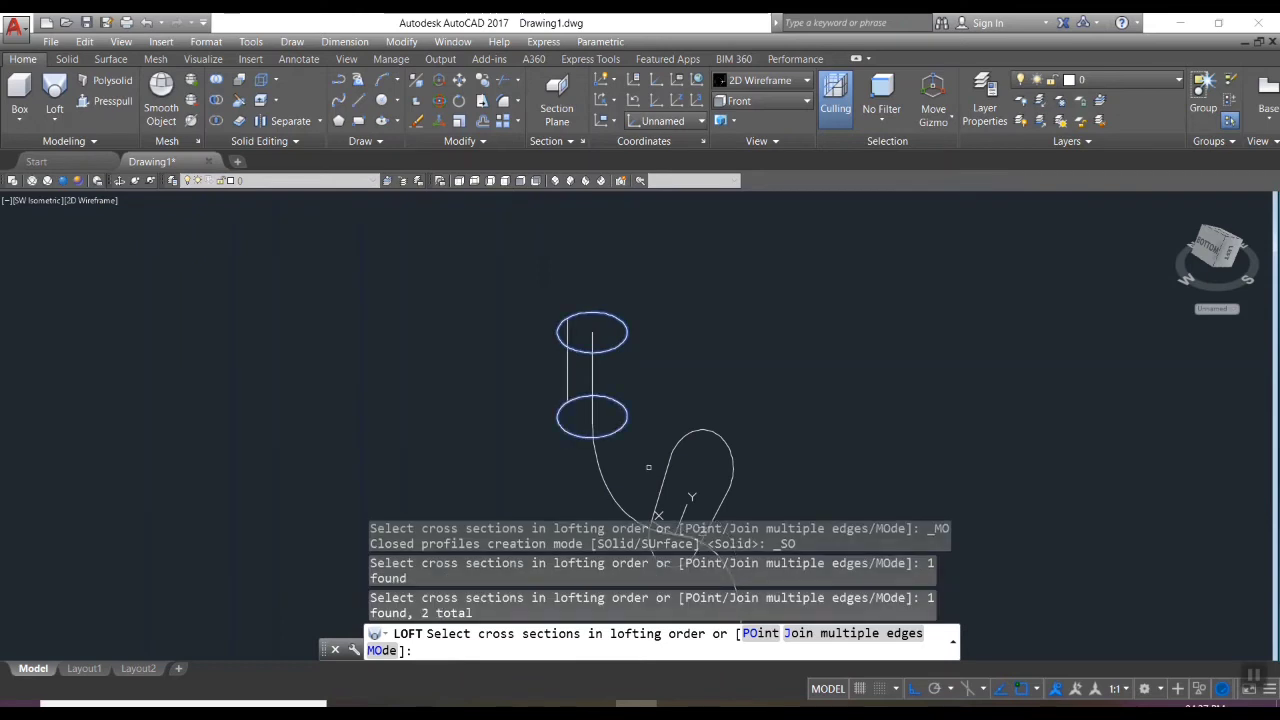
click(668, 466)
scroll(660, 450, down, 3)
scroll(672, 500, up, 6)
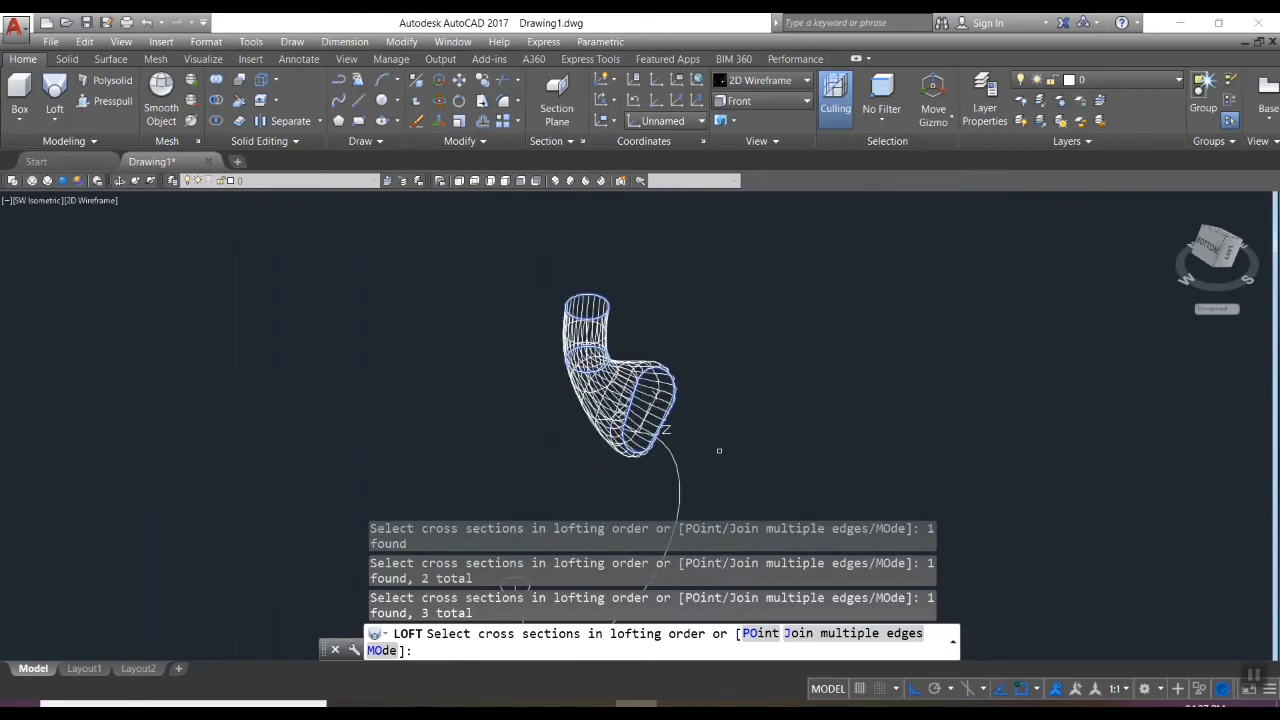
scroll(690, 506, up, 3)
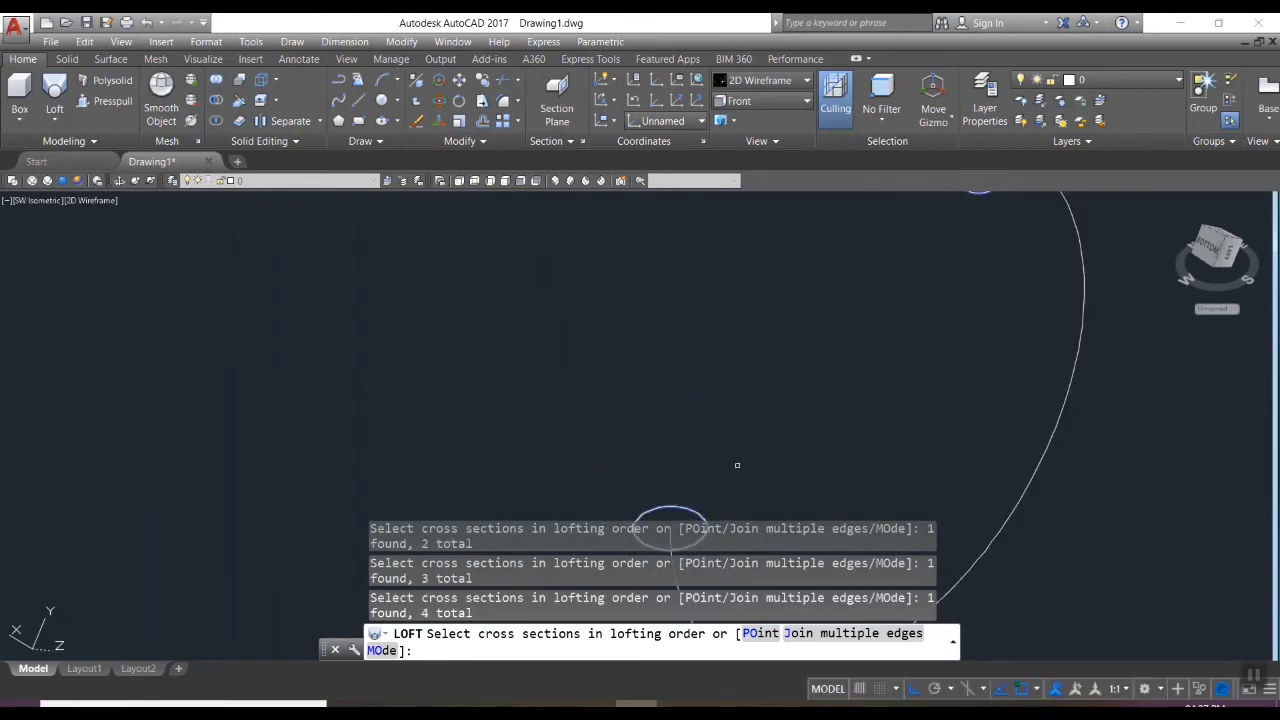
key(Return)
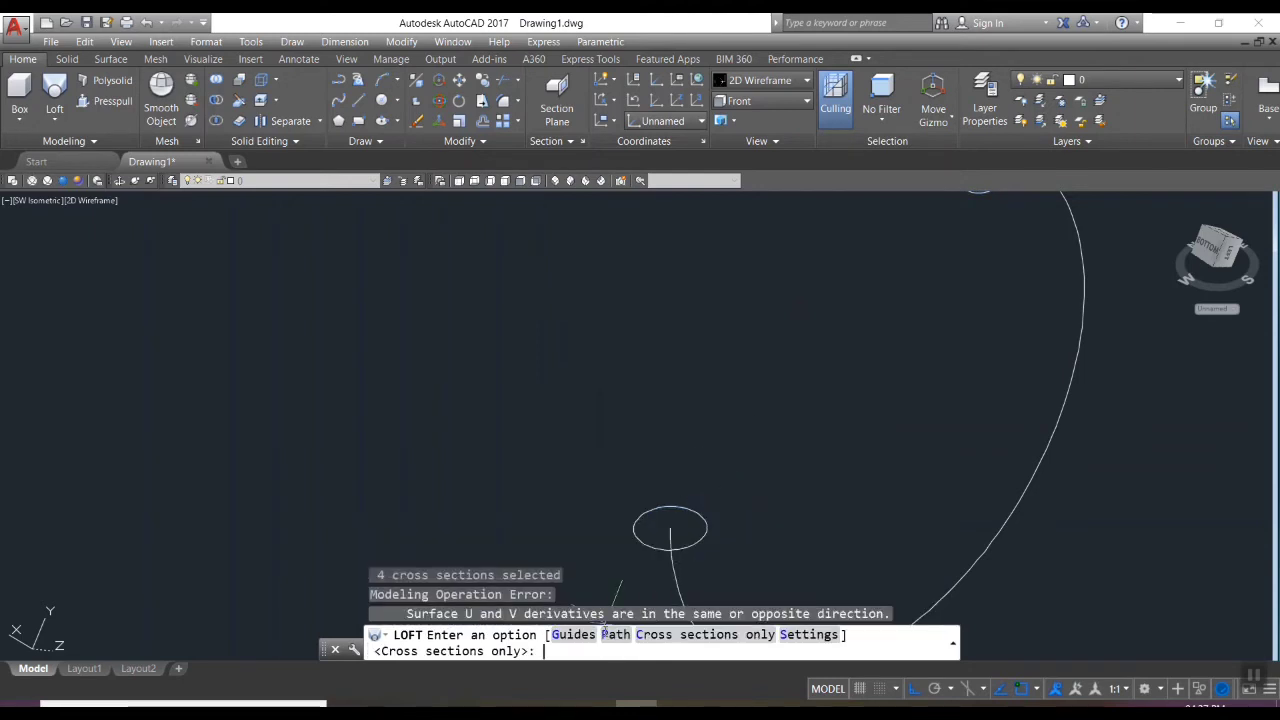
click(613, 634)
click(1011, 512)
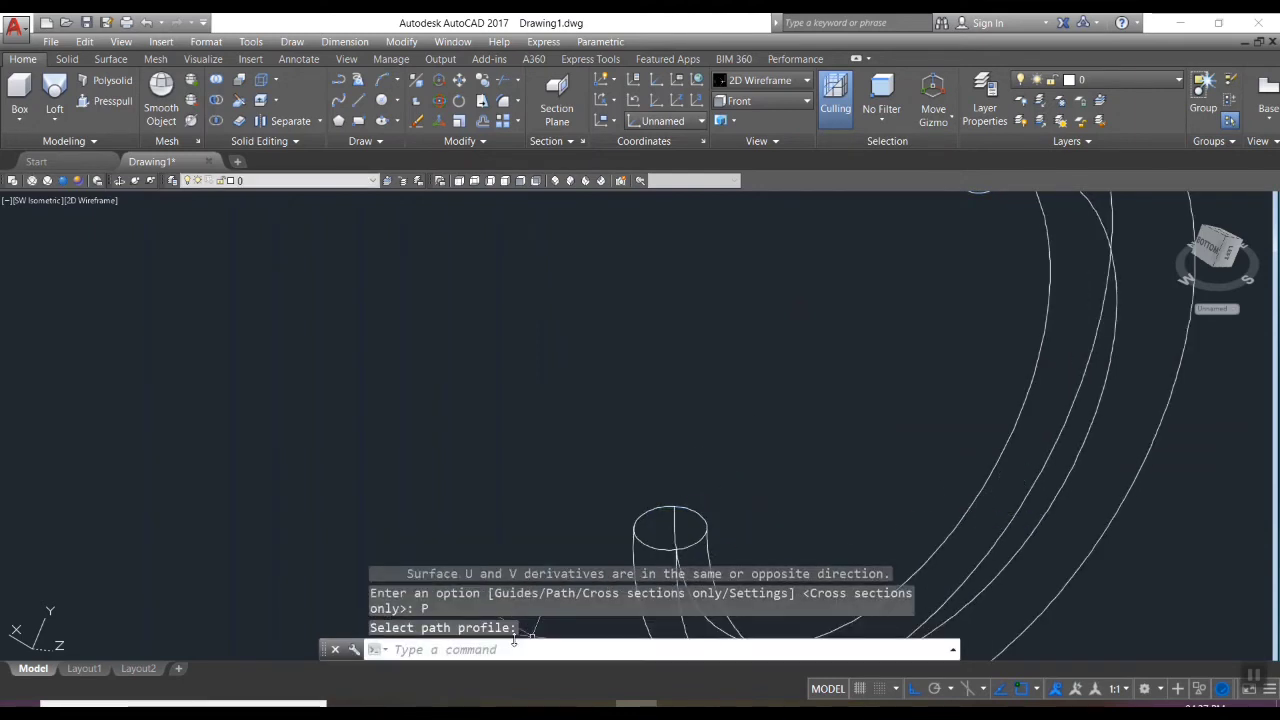
Display the lofted hook in the Realistic visual style and orbit around it to inspect its shape
scroll(642, 455, down, 6)
scroll(728, 407, up, 2)
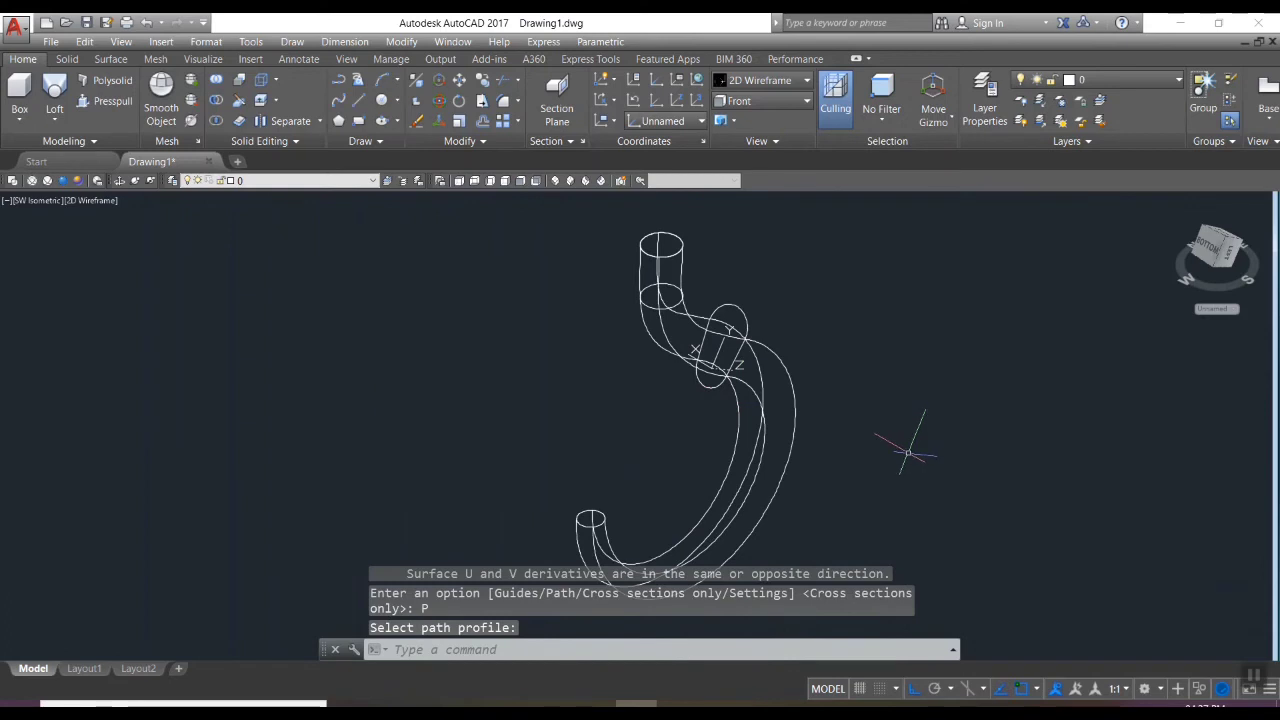
scroll(910, 454, down, 2)
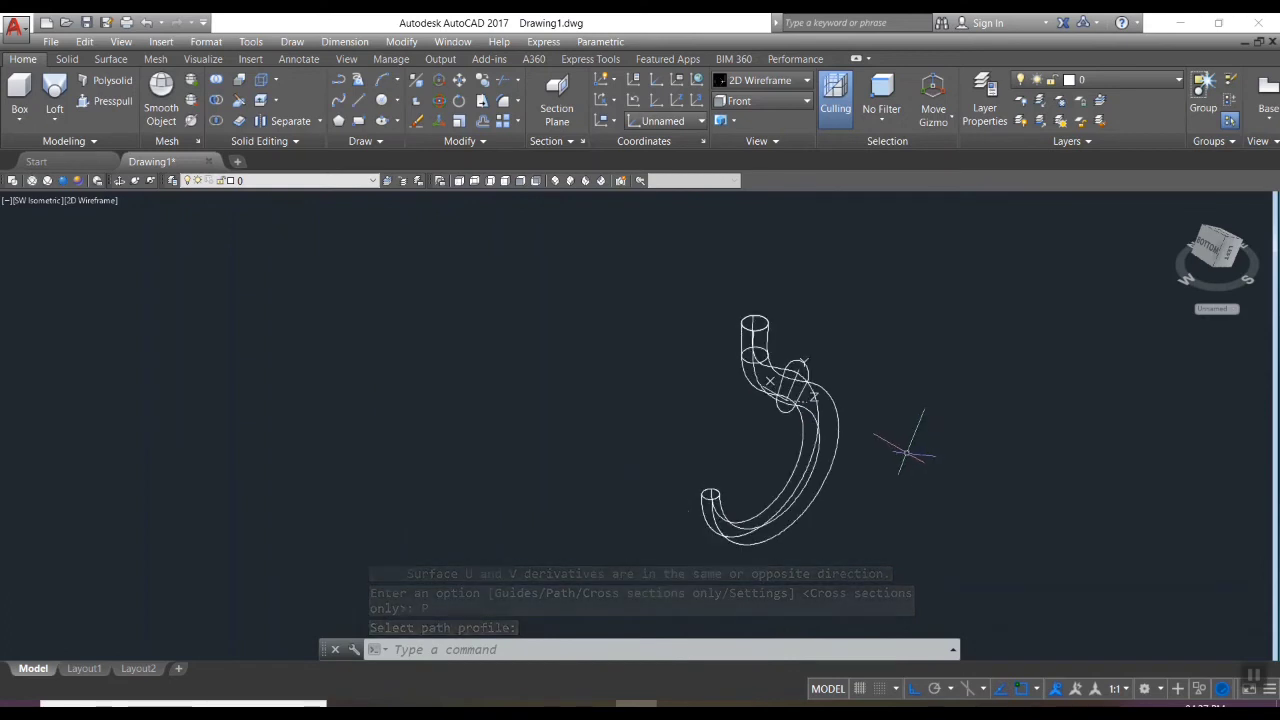
scroll(907, 452, up, 2)
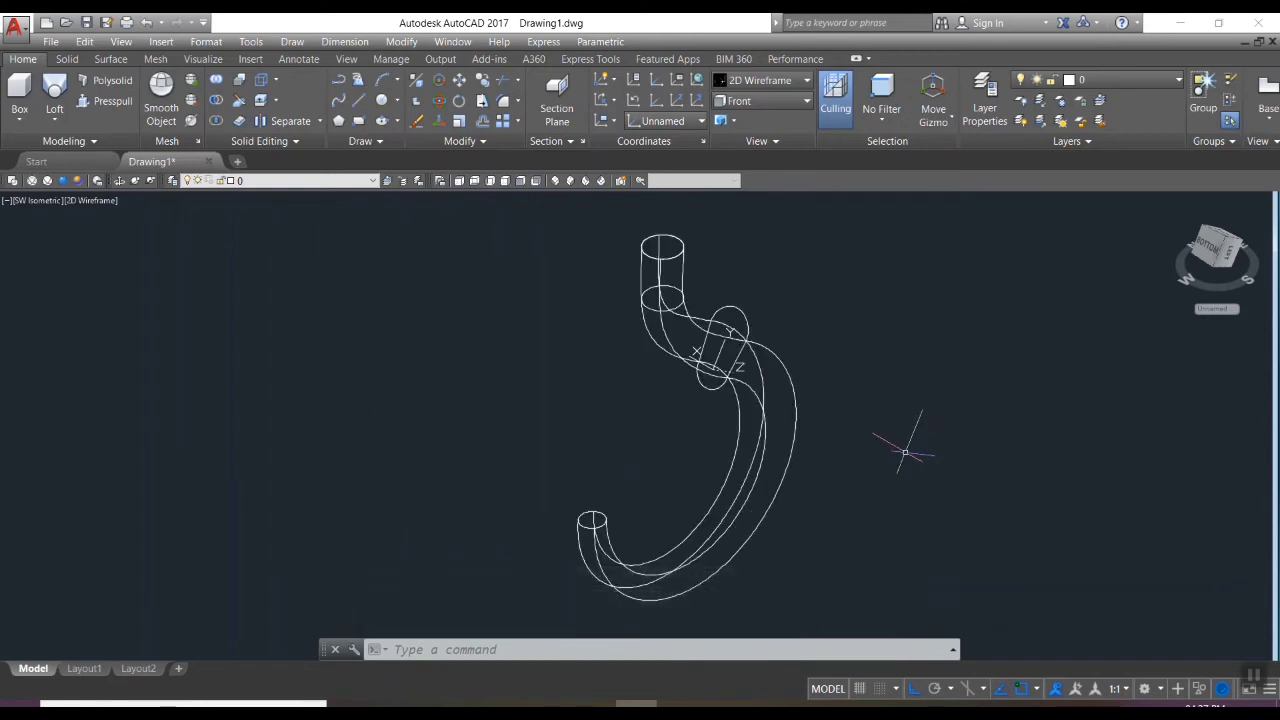
click(61, 180)
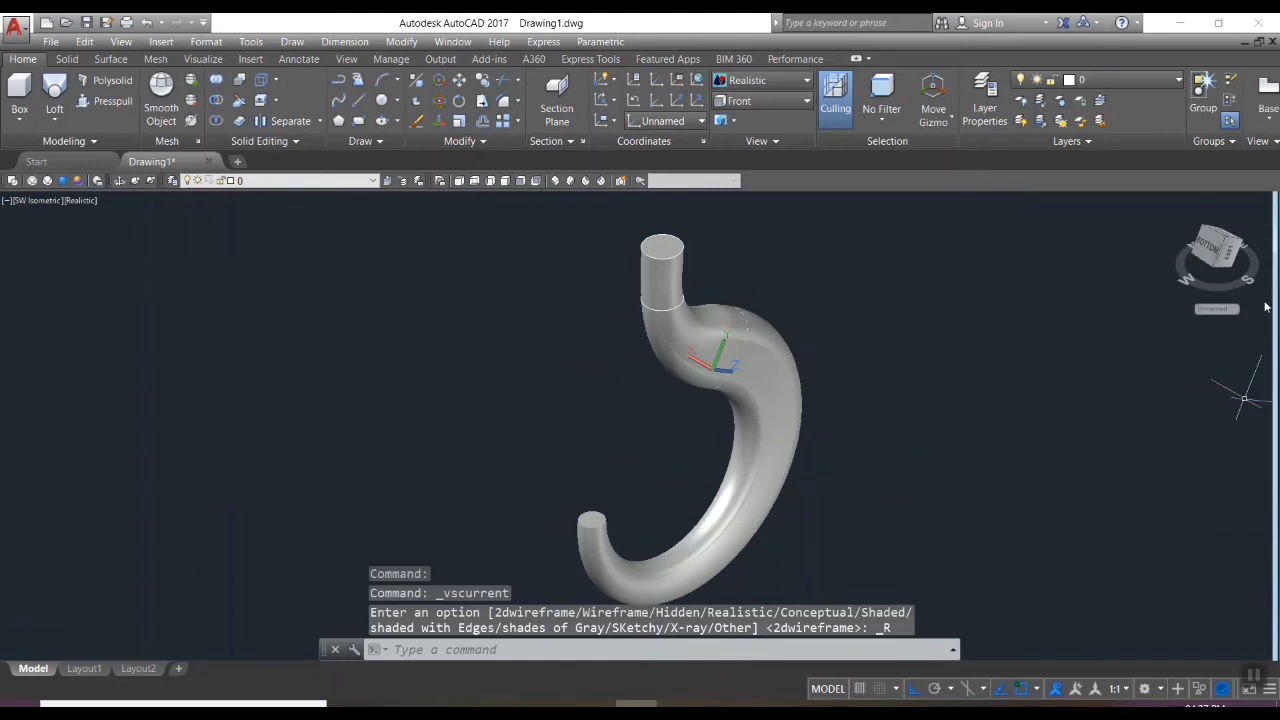
click(119, 180)
mouse_move(926, 480)
mouse_down()
mouse_move(831, 417)
mouse_move(1090, 424)
mouse_move(1054, 391)
mouse_move(1000, 402)
mouse_up()
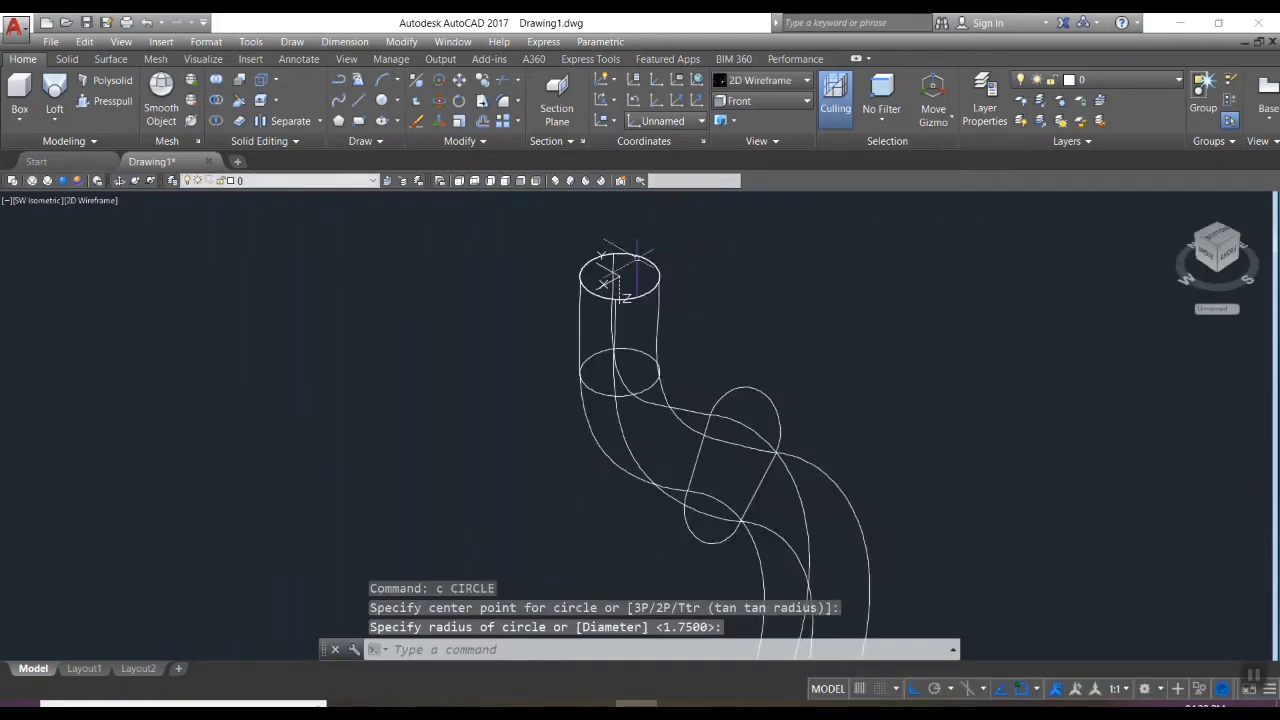
Draw a circle of radius 0.7 centred on the hook shank's flat end face
scroll(637, 256, up, 4)
key(Escape)
text(c)
key(Return)
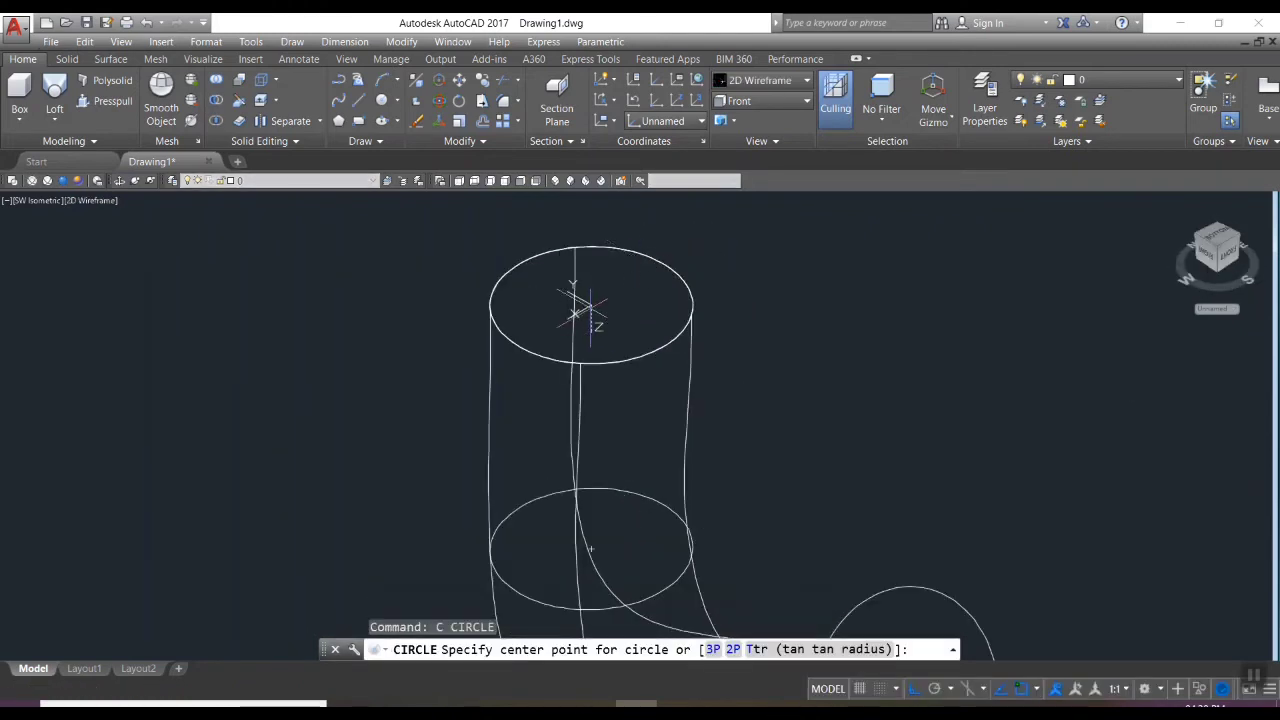
click(591, 305)
text(0.7)
key(Return)
Presspull the 0.7 radius circle outward from the shank's end face to form a narrower cylindrical stem
click(105, 101)
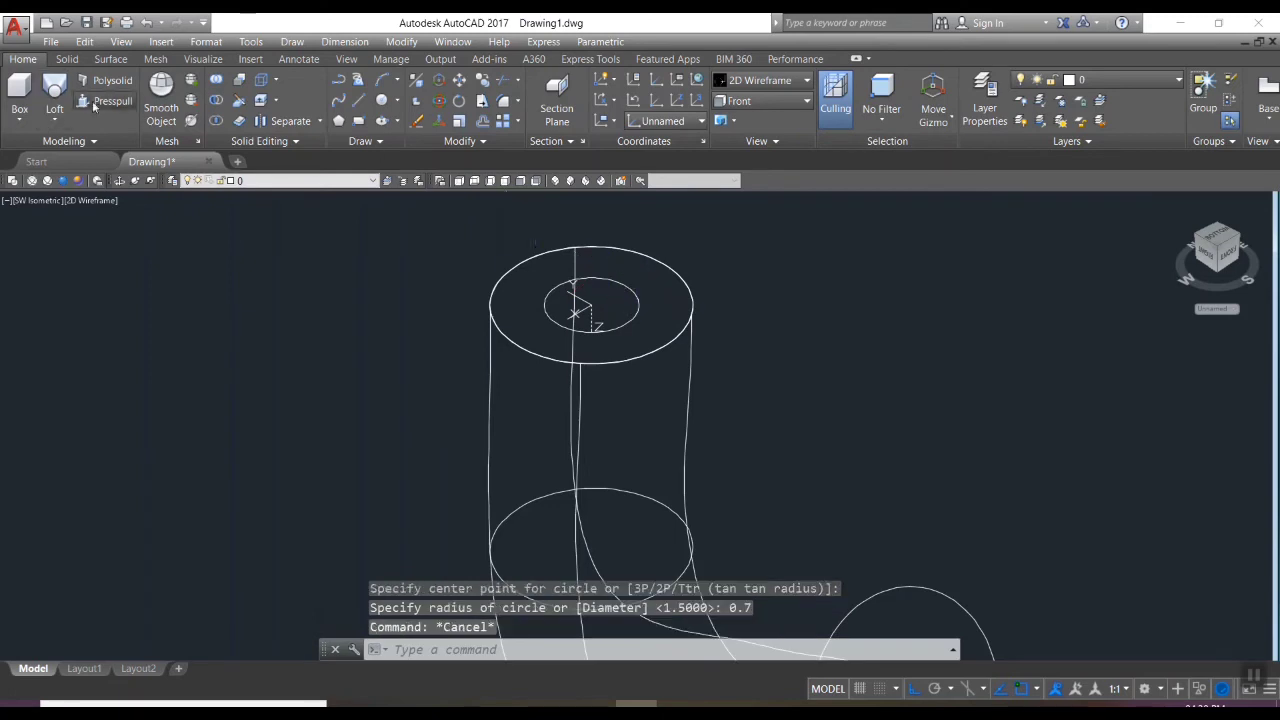
click(630, 313)
scroll(630, 313, down, 5)
click(620, 234)
key(Return)
scroll(427, 205, up, 2)
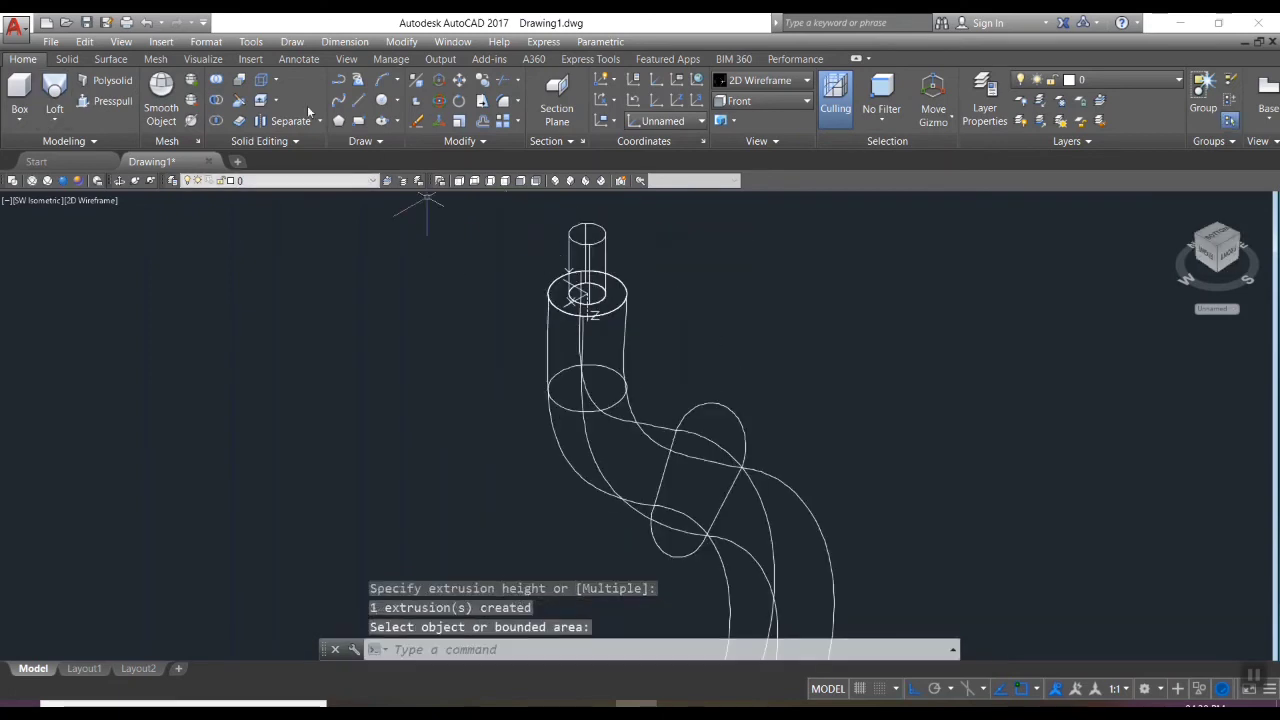
In the Front view, draw a small circle on the stem's axis, about 2.2 above the shank's end face
click(520, 181)
scroll(633, 330, up, 4)
text(c)
key(Return)
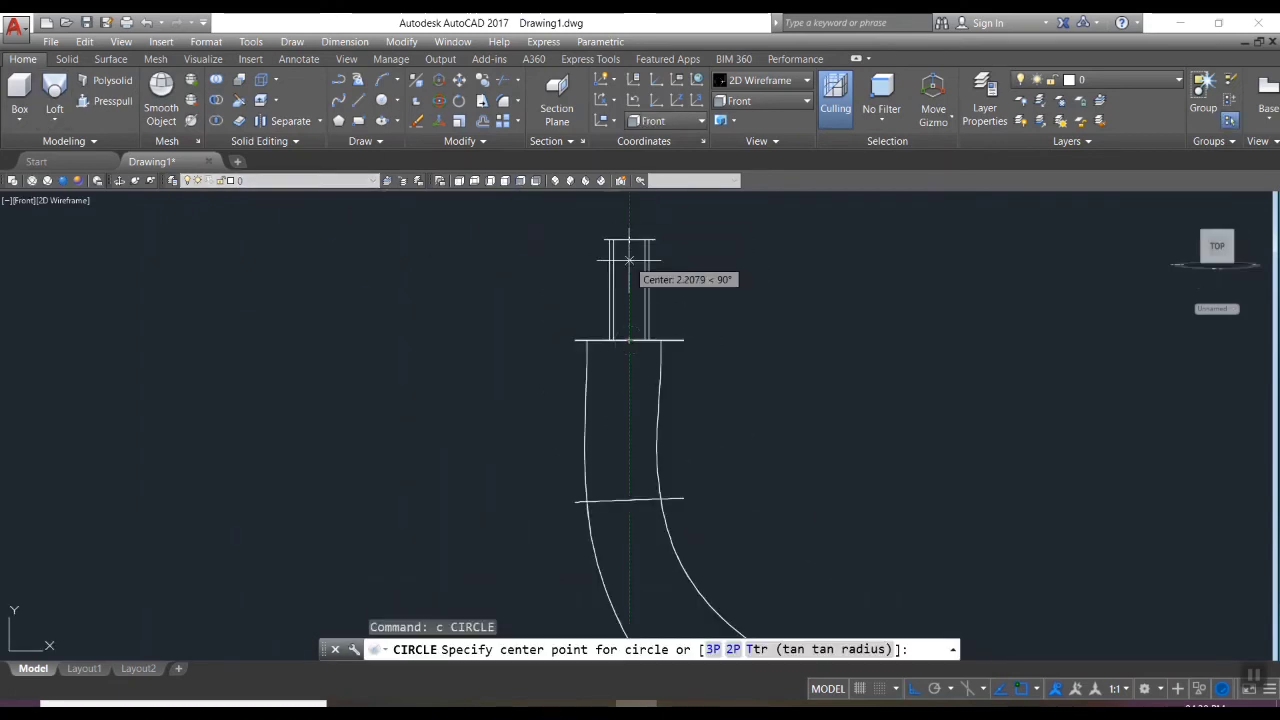
click(629, 261)
key(Return)
Copy the small circle twice down the stem's axis to make a spaced column of three circles
text(co)
key(Return)
click(629, 254)
key(Return)
scroll(613, 266, up, 4)
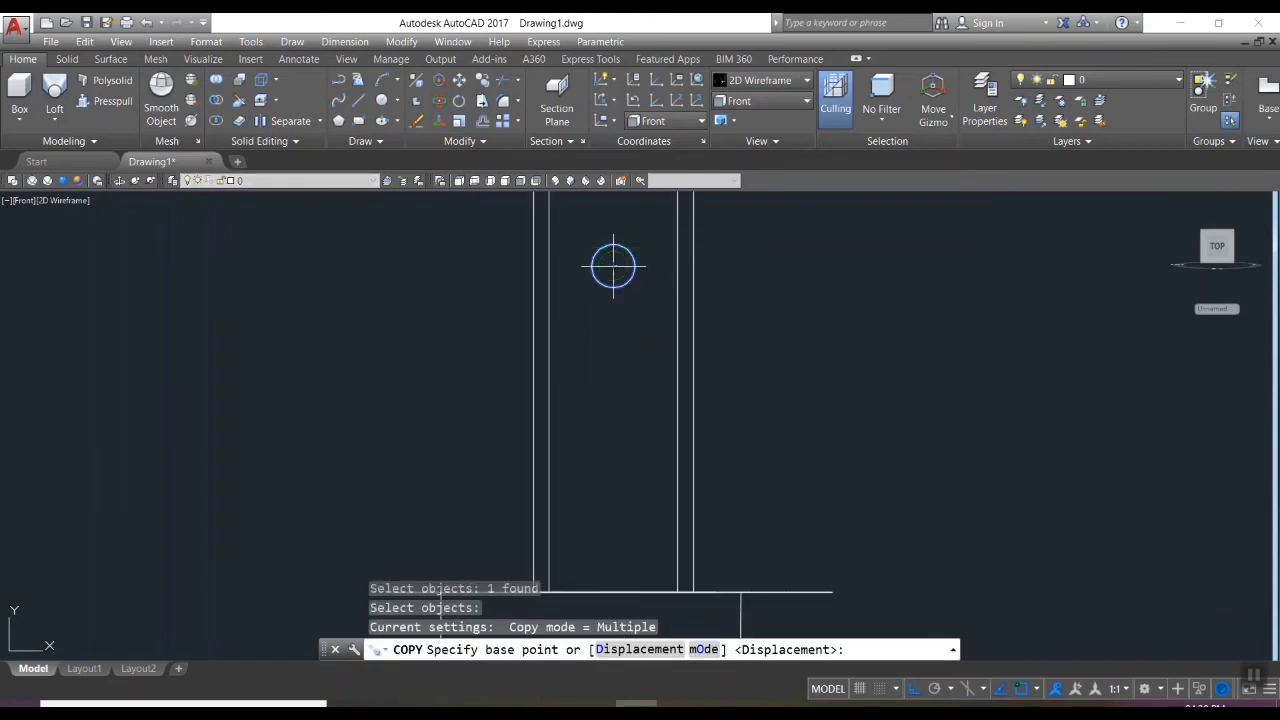
click(613, 266)
click(609, 380)
click(609, 511)
key(Escape)
From the SW Isometric view, presspull the three small circles into rods extending beyond one side of the stem
click(555, 181)
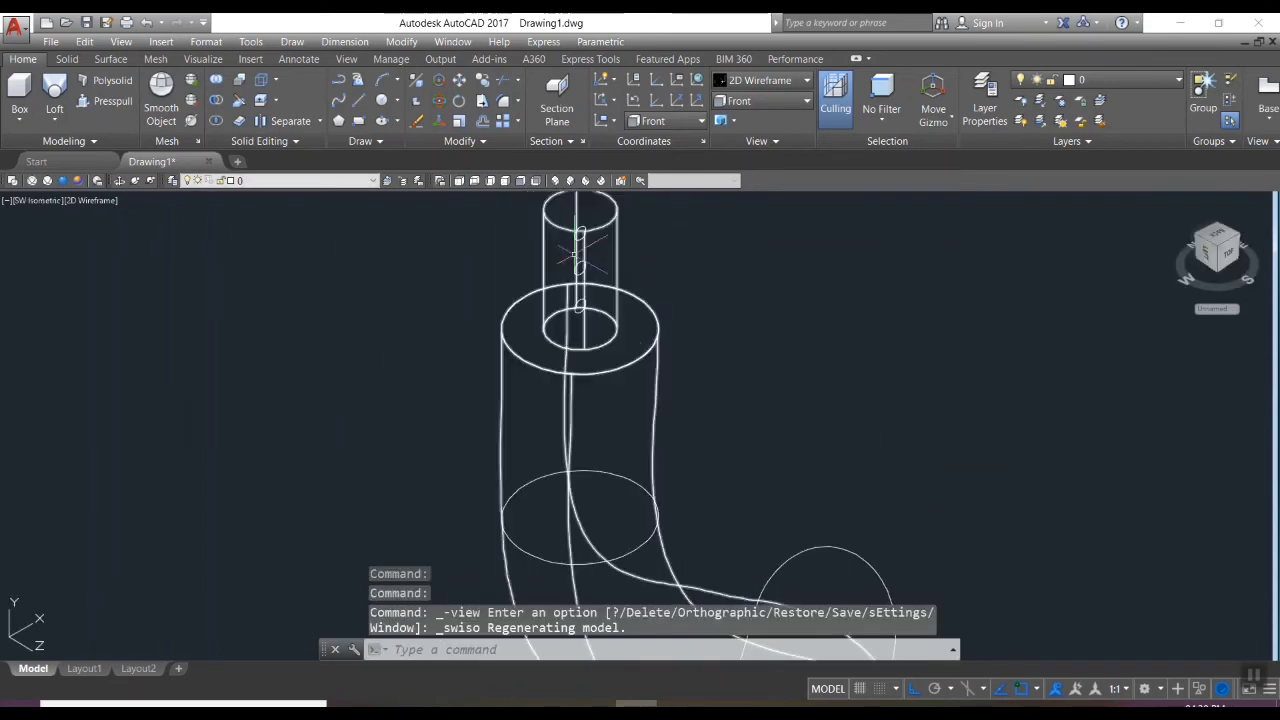
text(presspull)
key(Return)
scroll(570, 250, up, 4)
click(606, 212)
click(905, 383)
click(606, 300)
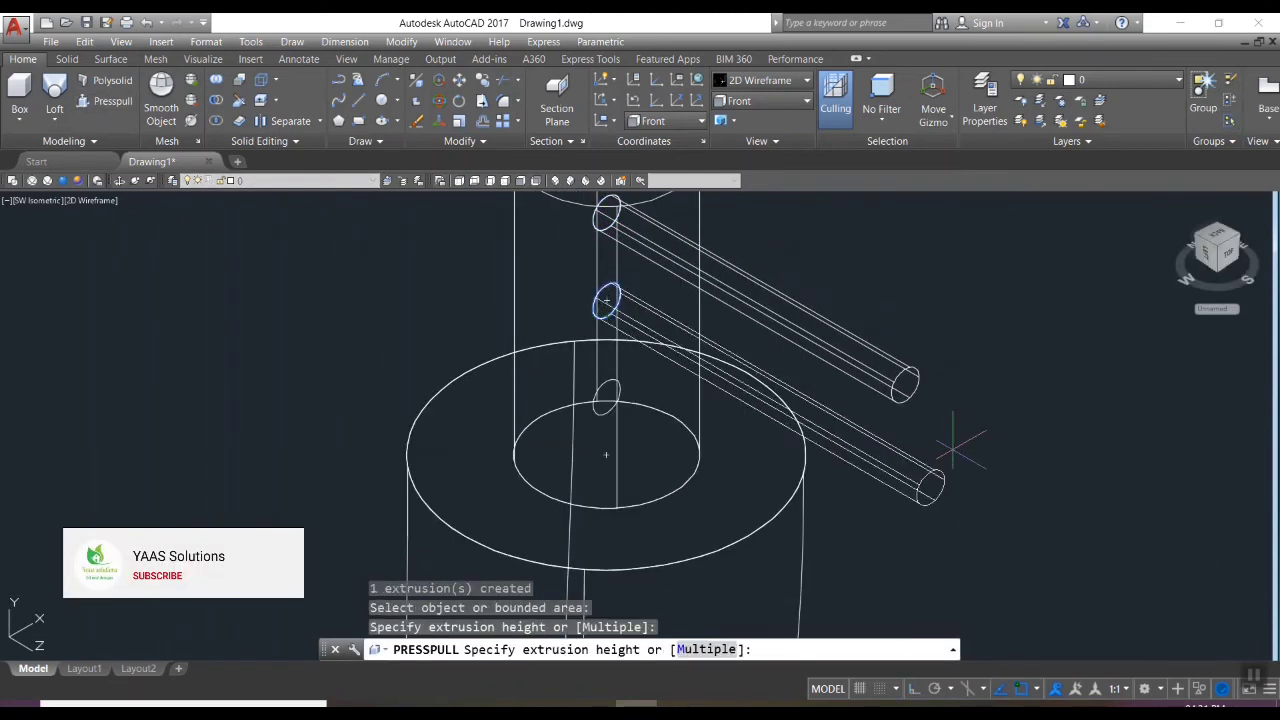
click(953, 449)
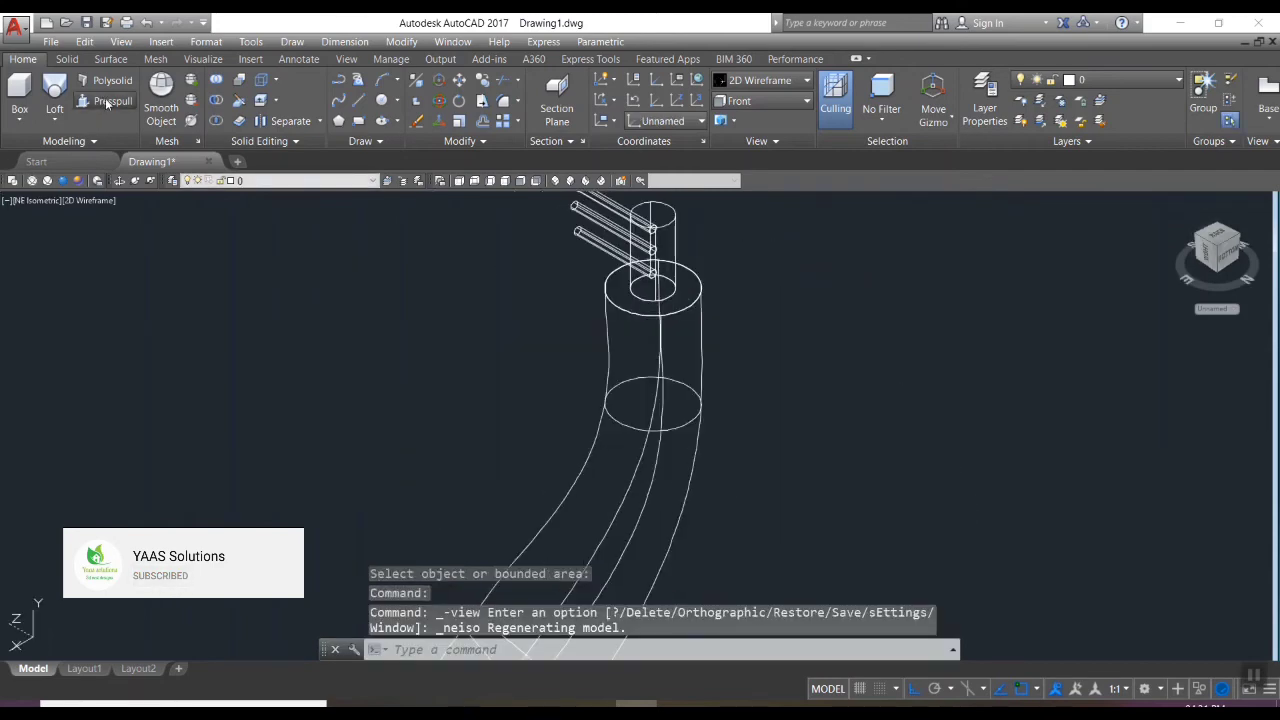
Presspull the same three circles in the opposite direction so the rods also extend past the stem's other side
click(107, 103)
scroll(610, 219, up, 5)
click(785, 349)
click(1074, 472)
click(785, 443)
click(1091, 577)
click(785, 262)
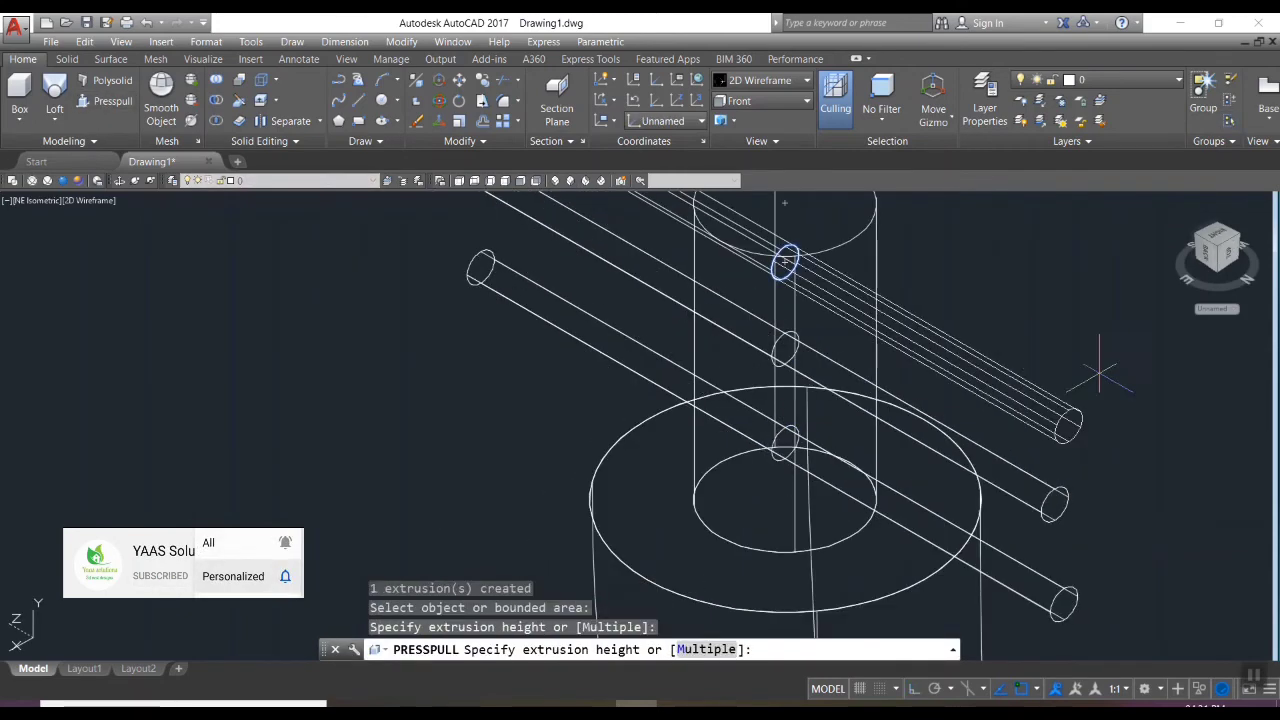
click(1135, 388)
scroll(984, 434, down, 3)
key(Return)
Subtract all the rods from the stem to cut three through holes
text(su)
key(Return)
click(917, 385)
key(Return)
click(1091, 606)
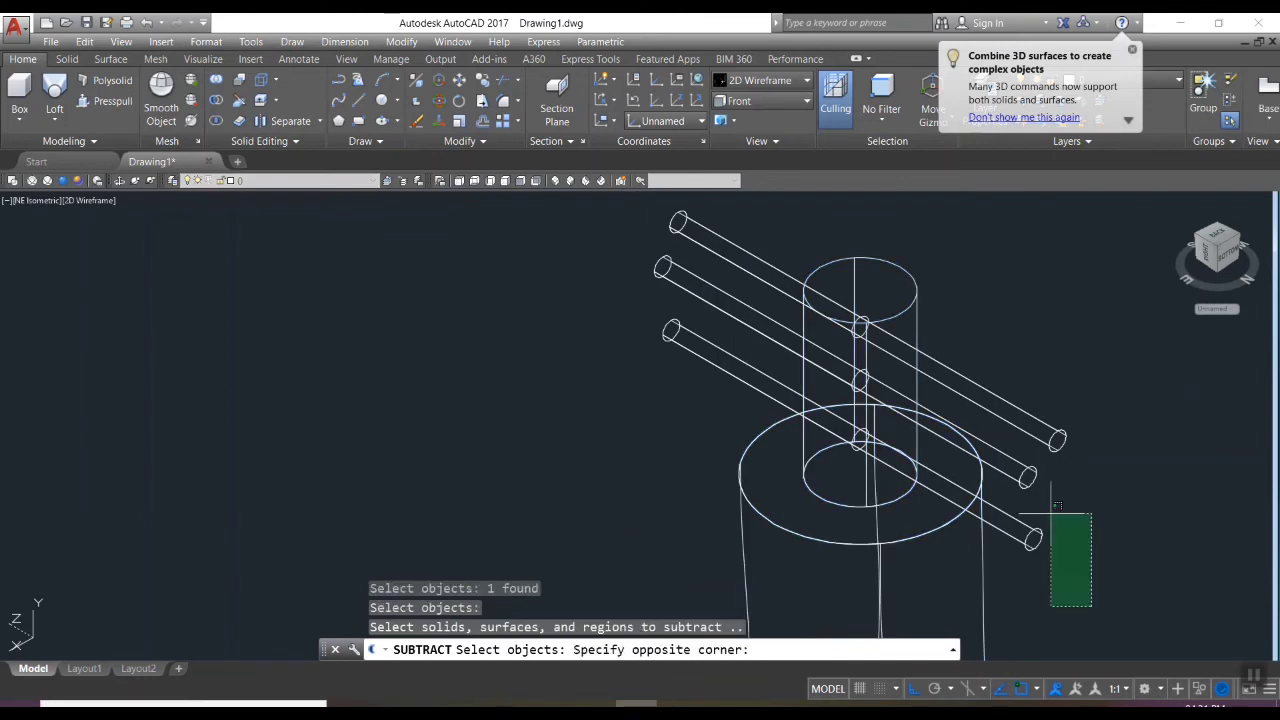
click(714, 206)
key(Return)
Show the model in the Realistic visual style and orbit to inspect the drilled stem and the hook's tip
click(73, 182)
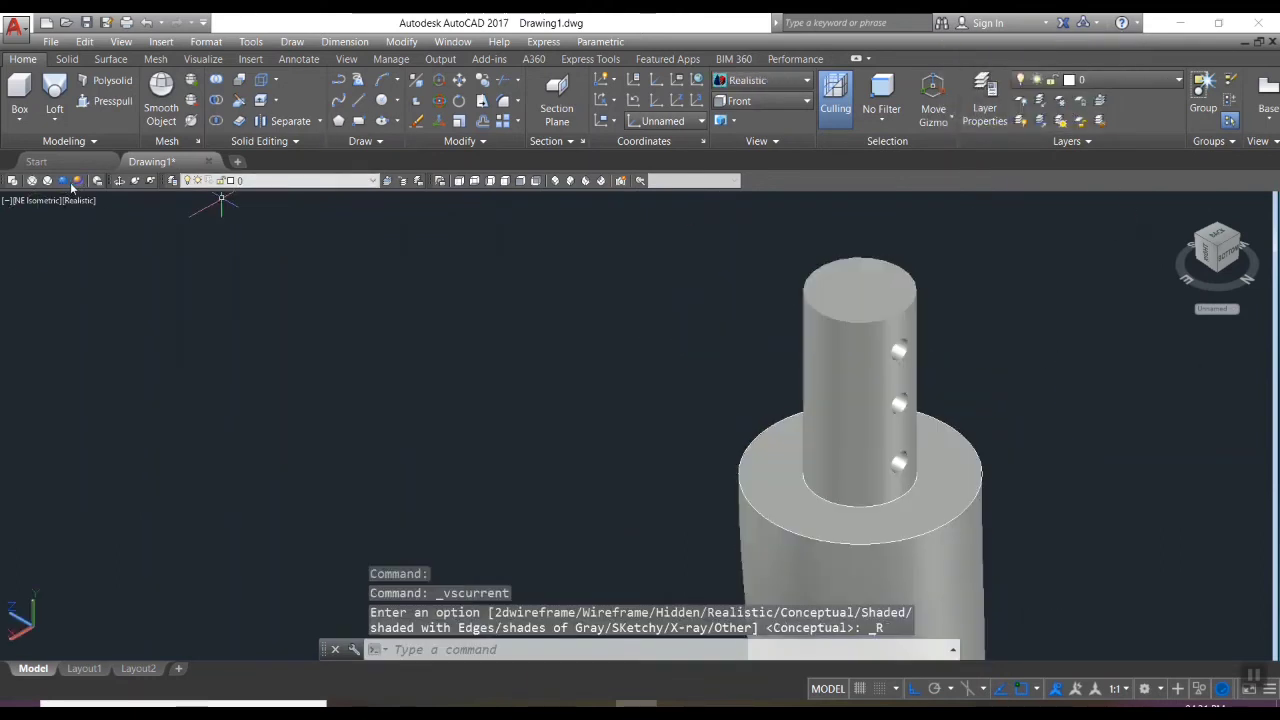
scroll(628, 264, down, 4)
click(119, 182)
drag(329, 366, 846, 508)
scroll(710, 526, up, 4)
key(Escape)
click(702, 526)
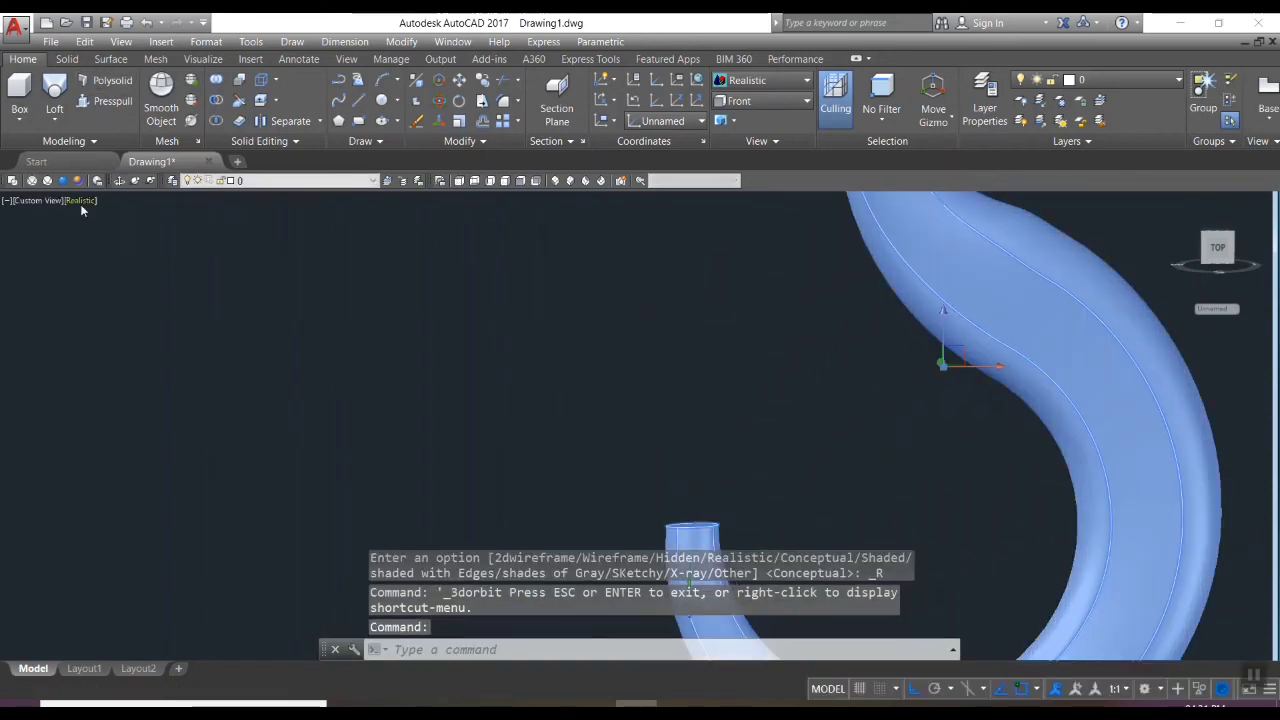
Display the model in the 2D Wireframe visual style from the SW Isometric view
click(82, 205)
click(108, 238)
scroll(800, 514, up, 2)
scroll(800, 514, down, 5)
click(555, 181)
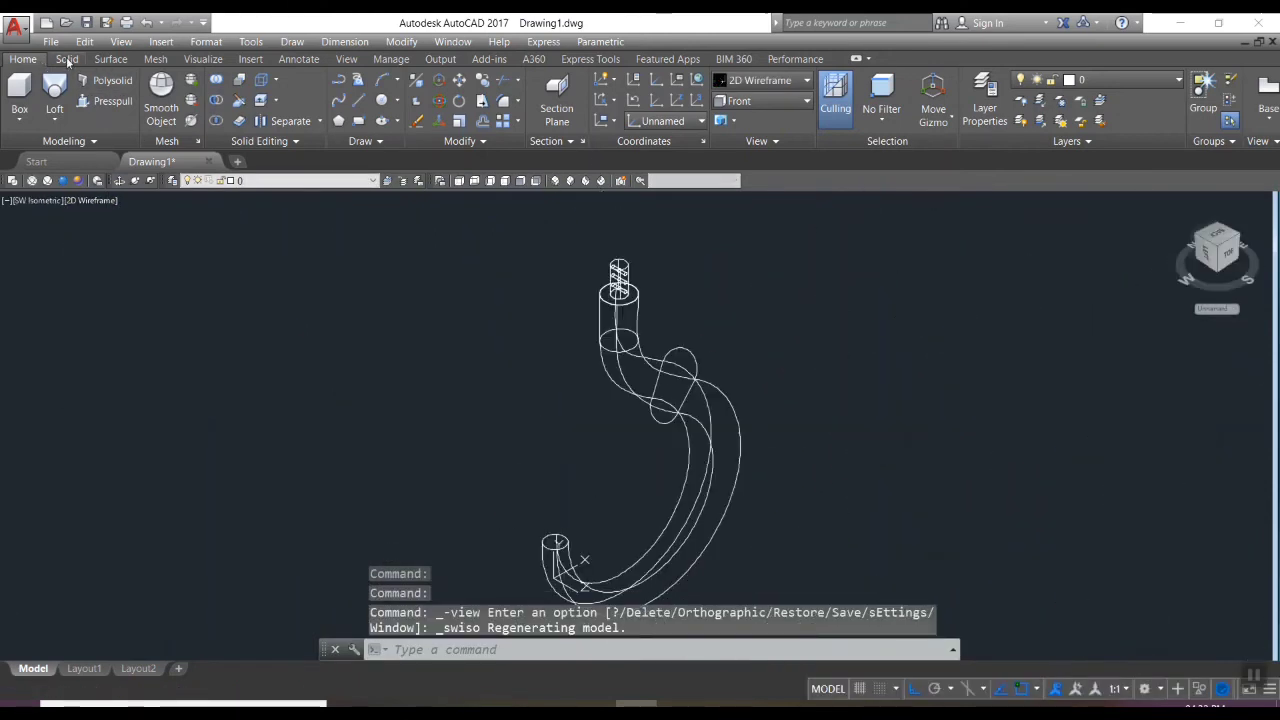
Fillet all four edge segments around the end face of the hook's tip with a radius of 0.5
click(67, 60)
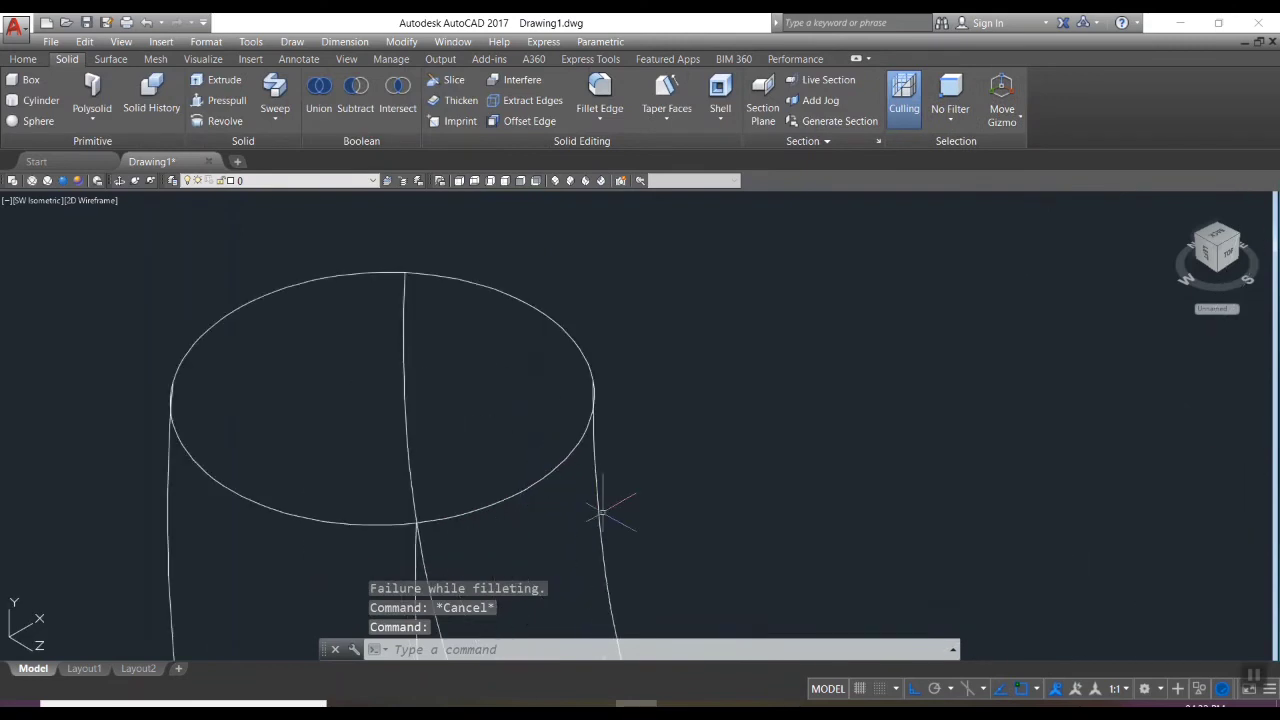
text(FILLETEDGE)
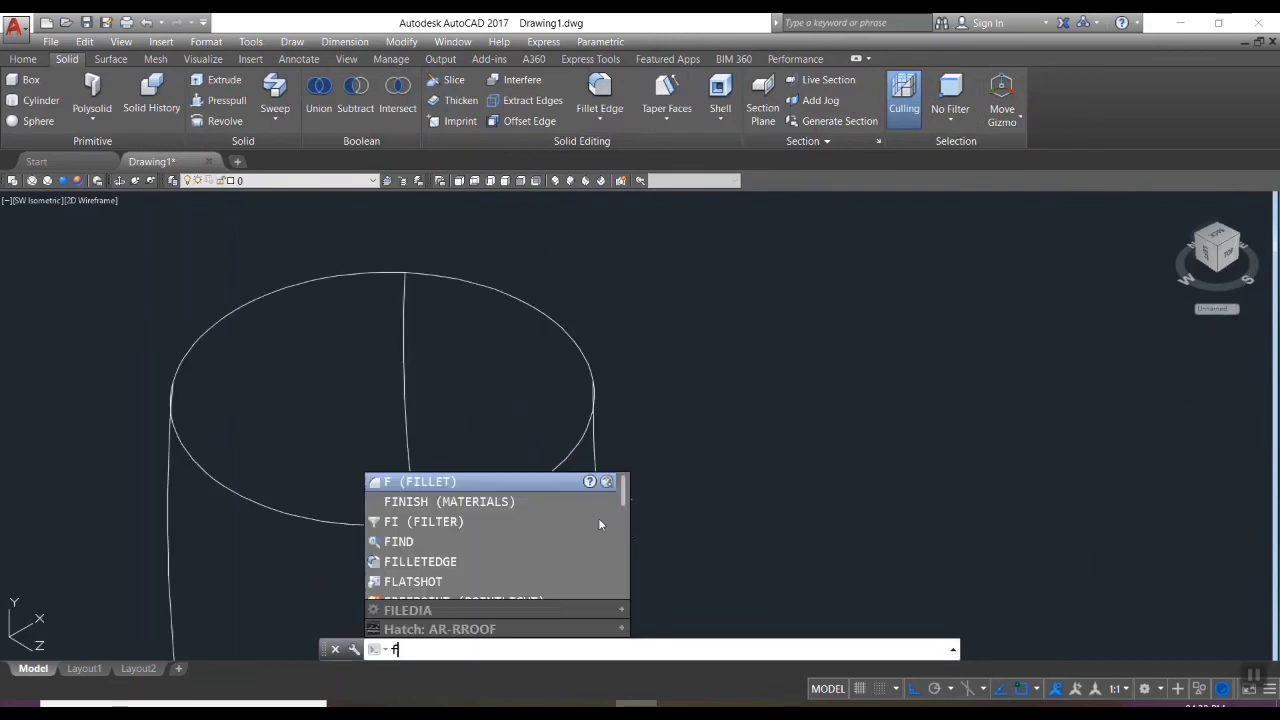
click(445, 561)
click(708, 649)
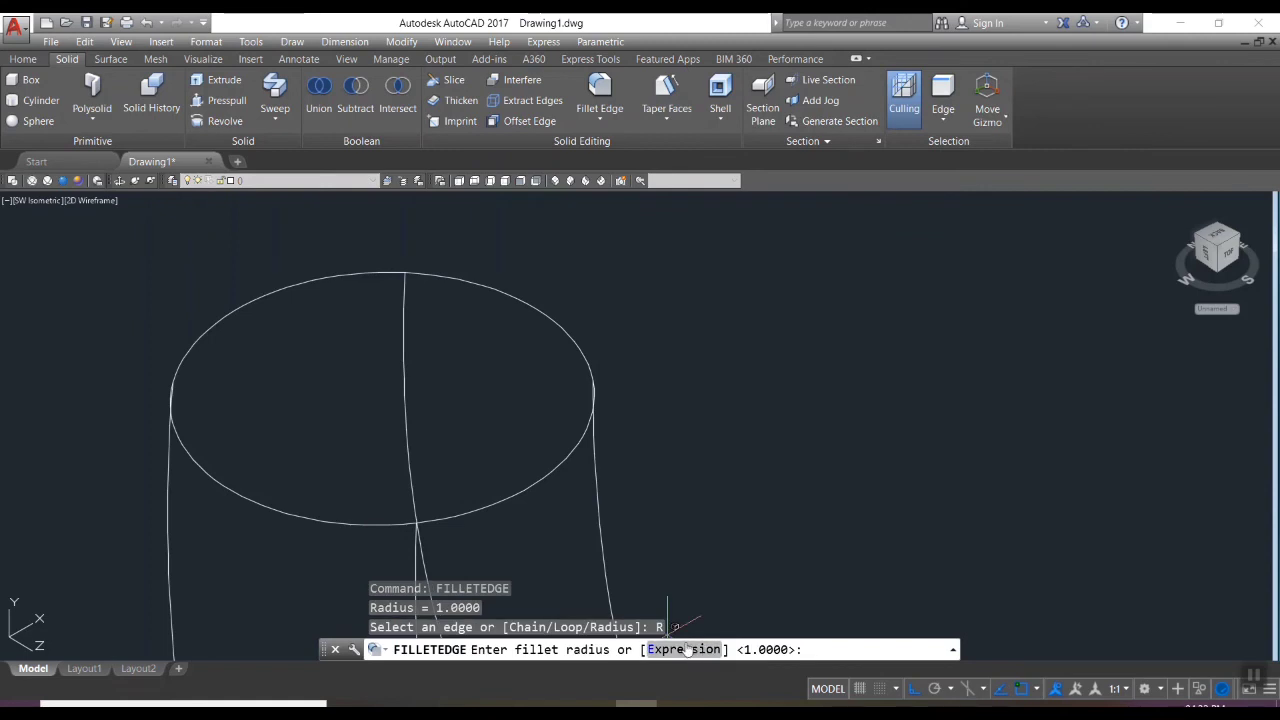
text(0.5)
key(Return)
click(522, 485)
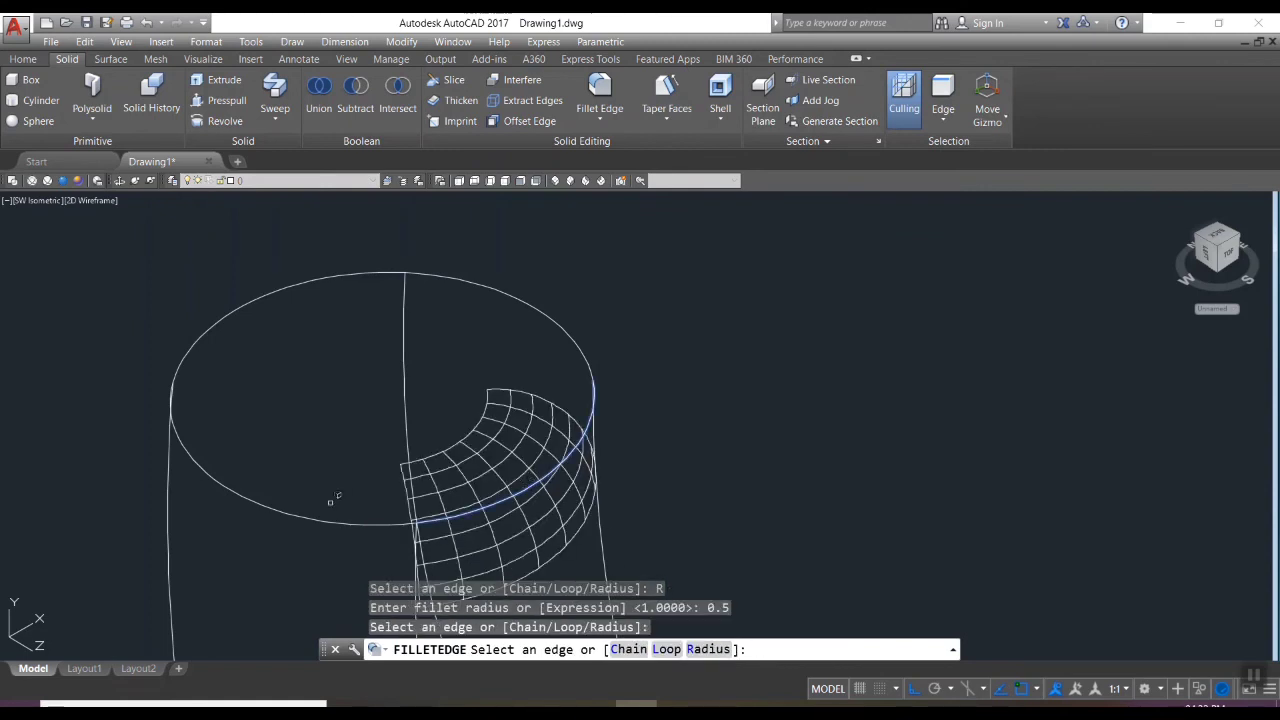
click(290, 514)
click(297, 281)
click(531, 305)
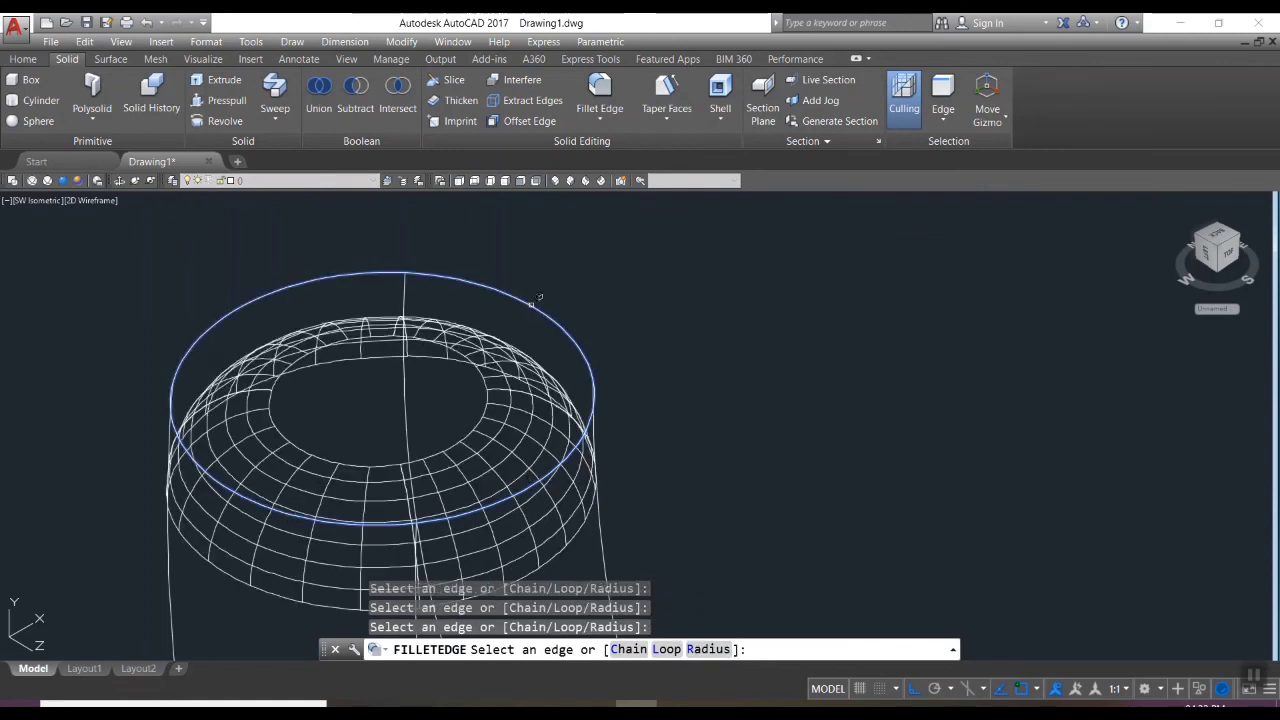
key(Return)
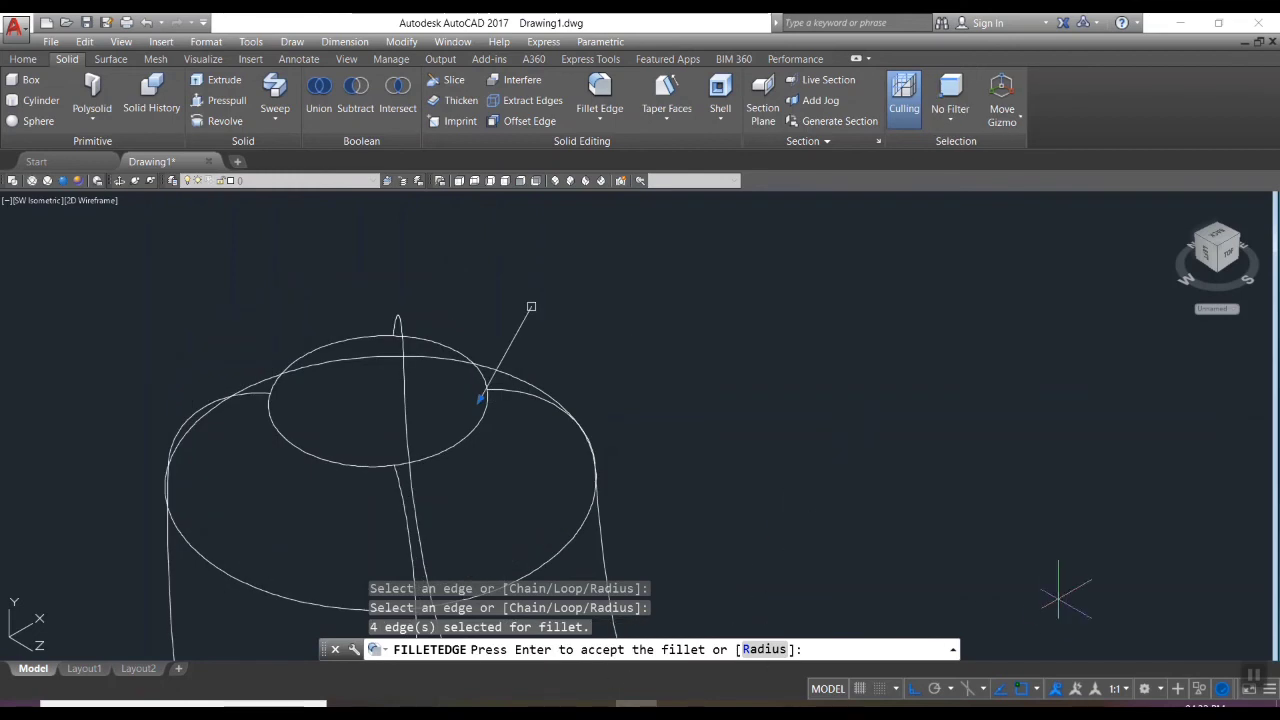
key(Return)
Show the hook in the Realistic visual style and inspect its rounded tip and body
click(62, 182)
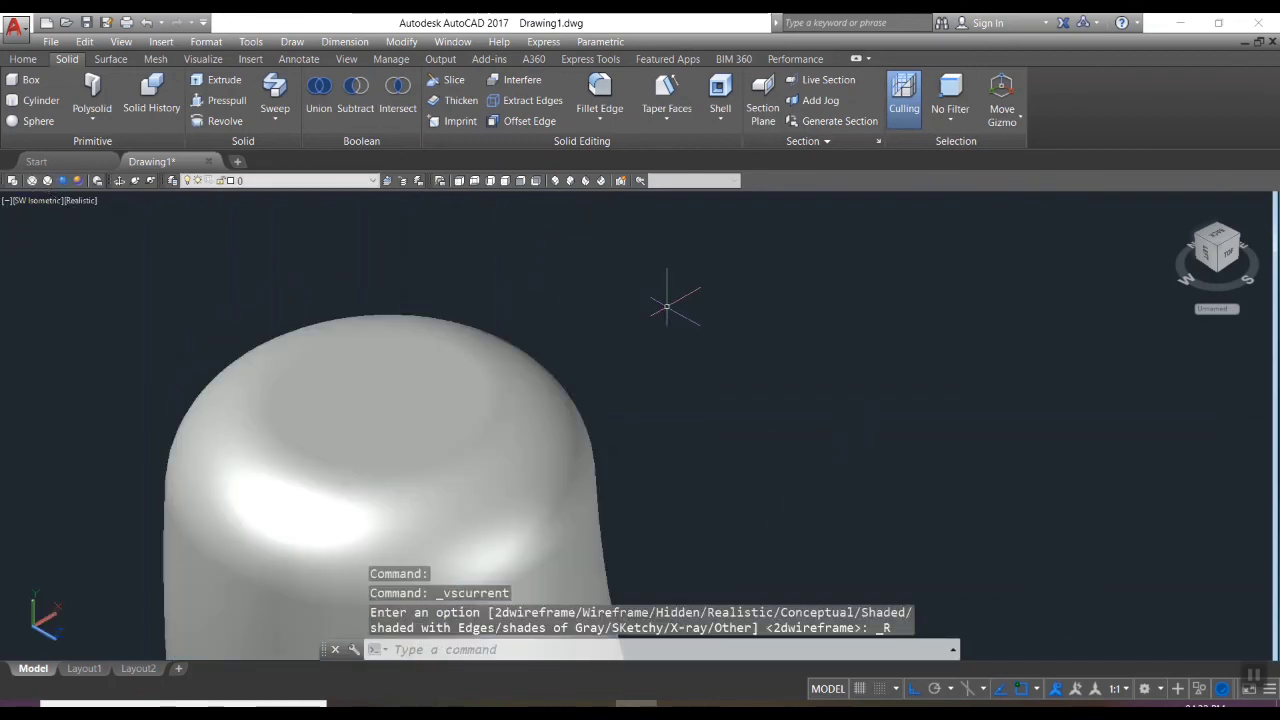
scroll(669, 294, down, 8)
scroll(677, 420, up, 3)
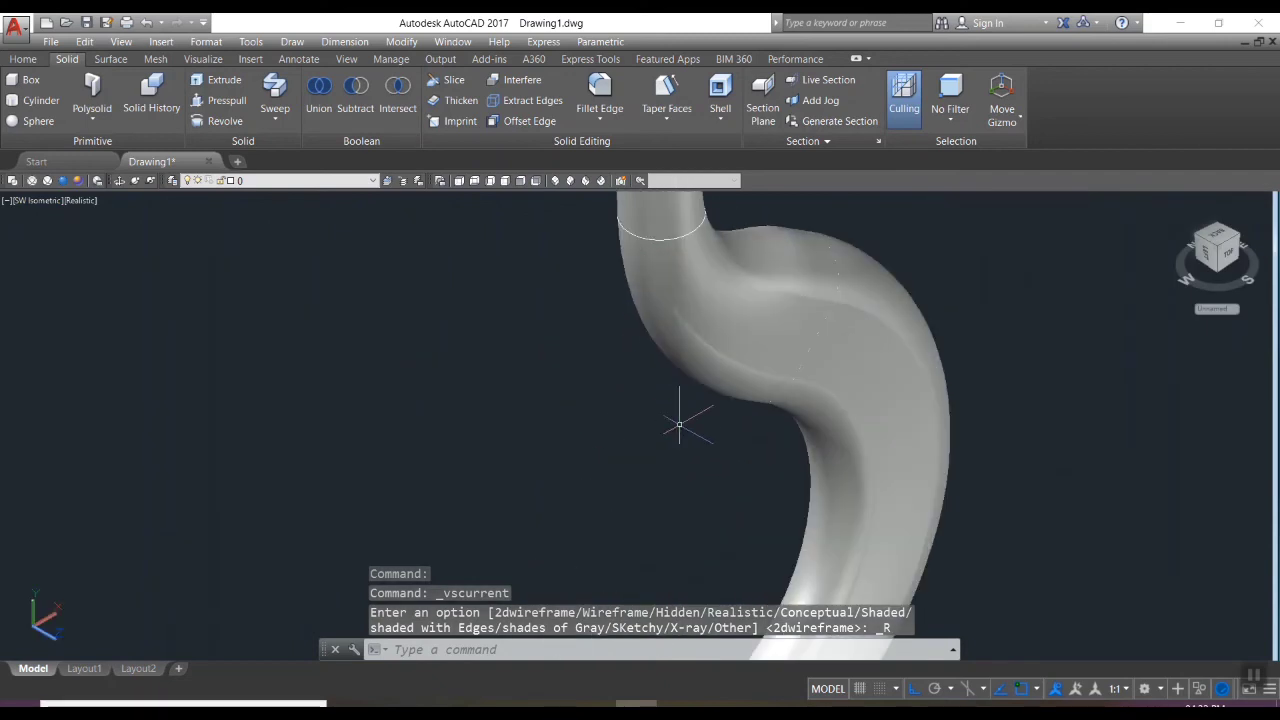
scroll(677, 420, down, 5)
scroll(771, 434, up, 3)
key(Escape)
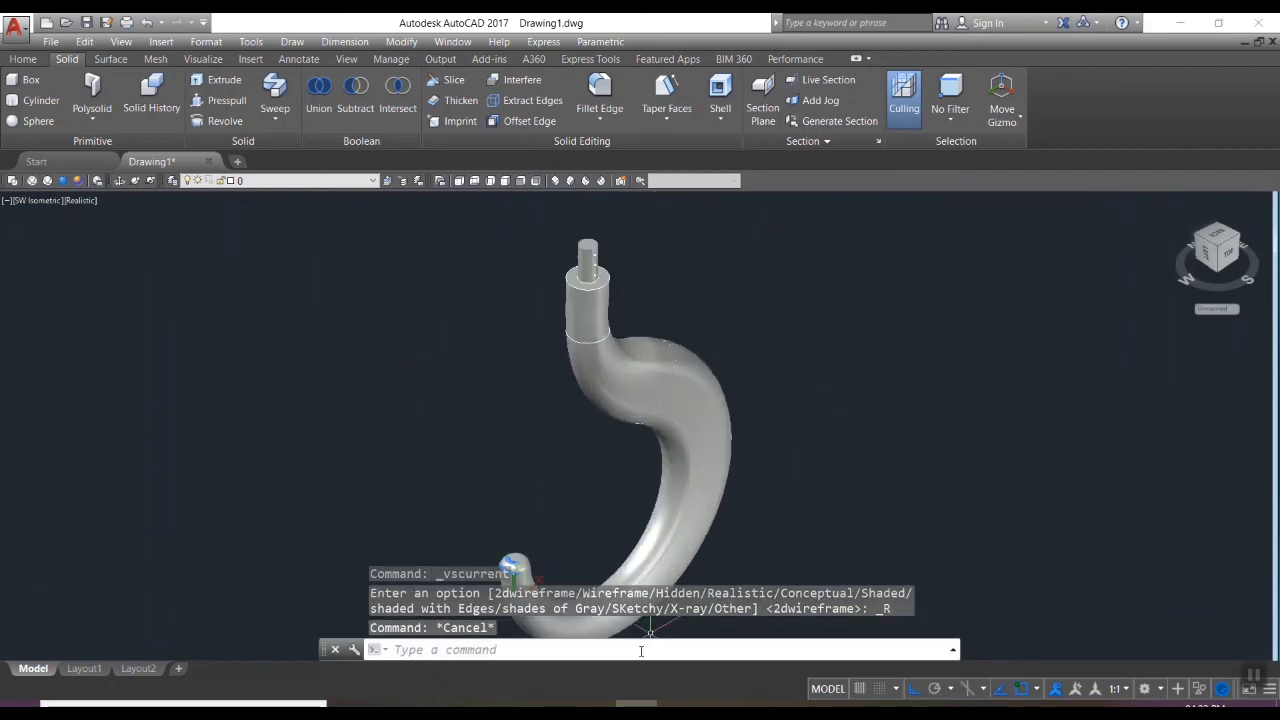
Open the materials browser and list the Autodesk Library's Metal materials in the Steel category
text(mat)
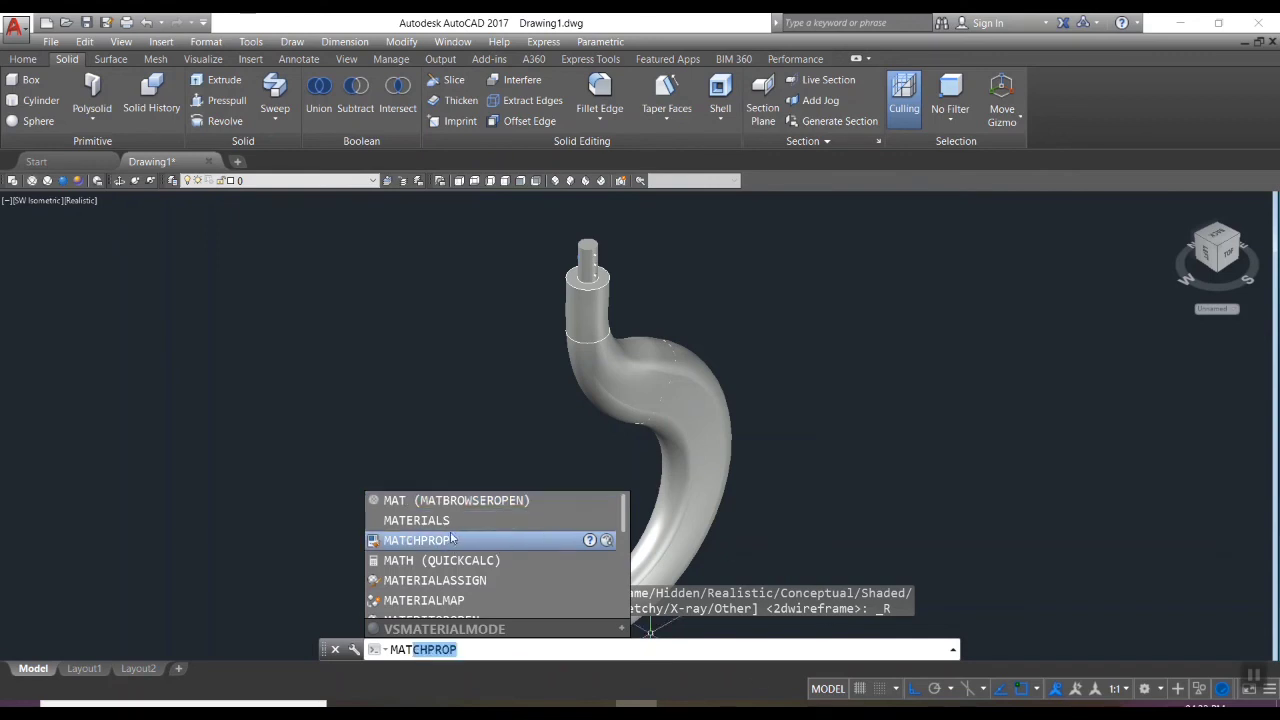
key(Return)
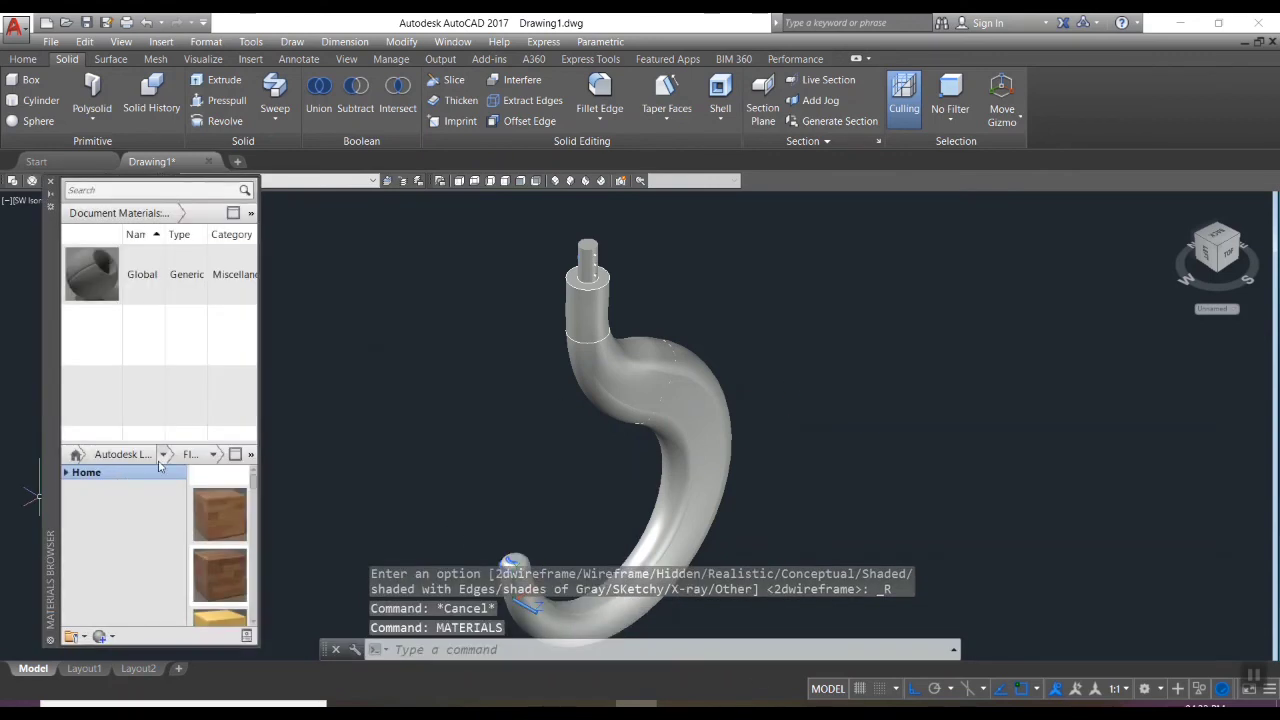
click(163, 454)
click(120, 505)
click(215, 455)
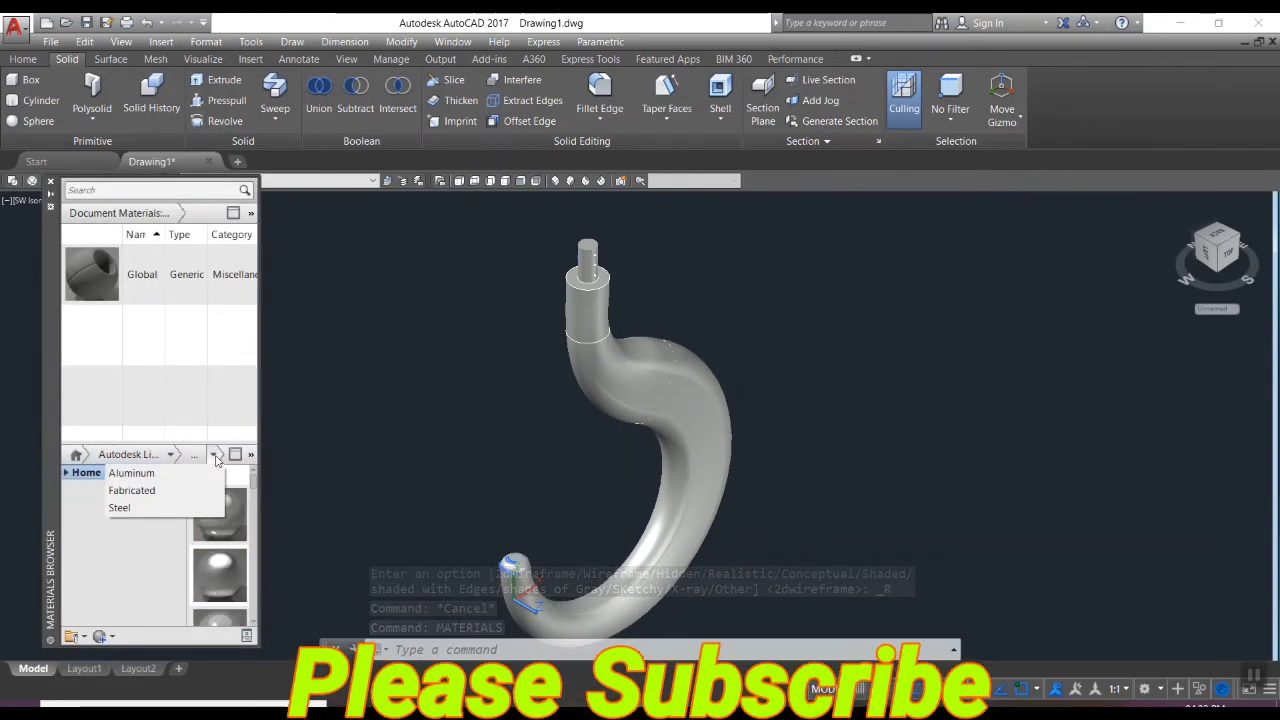
click(171, 508)
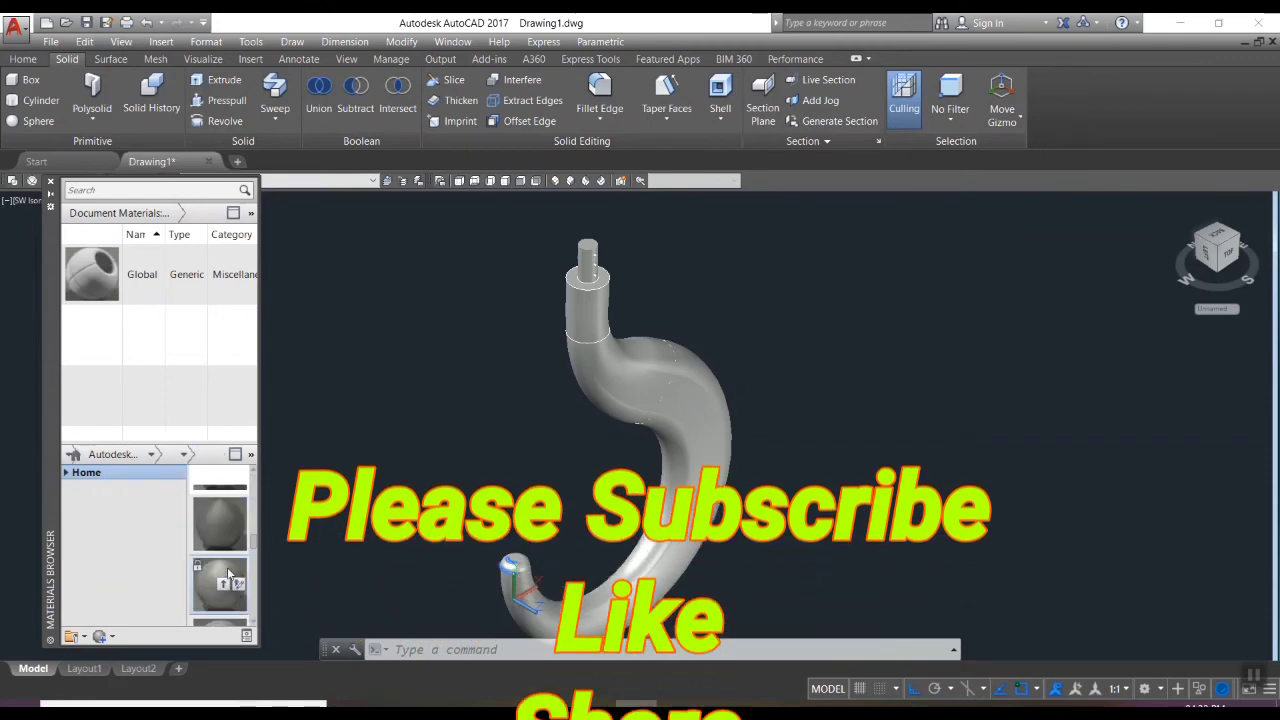
Apply a plain grey steel material from the library to the hook and close the materials browser
scroll(226, 572, down, 5)
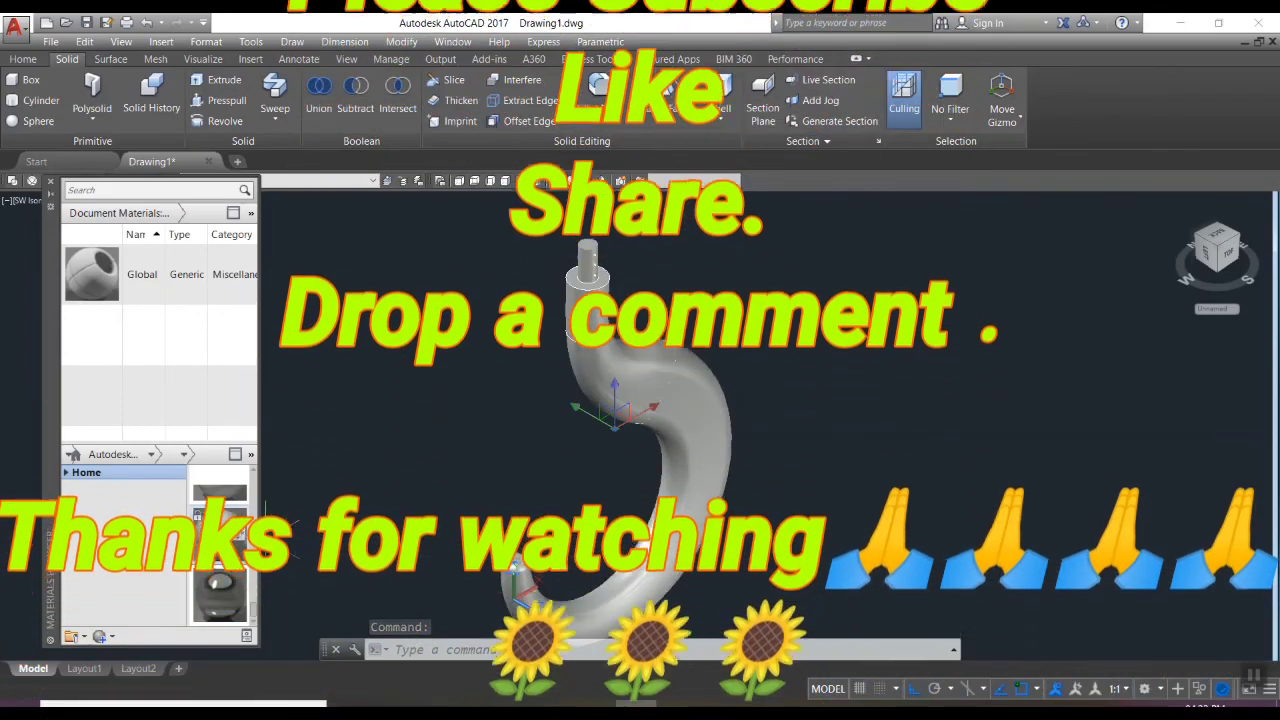
click(222, 534)
click(588, 255)
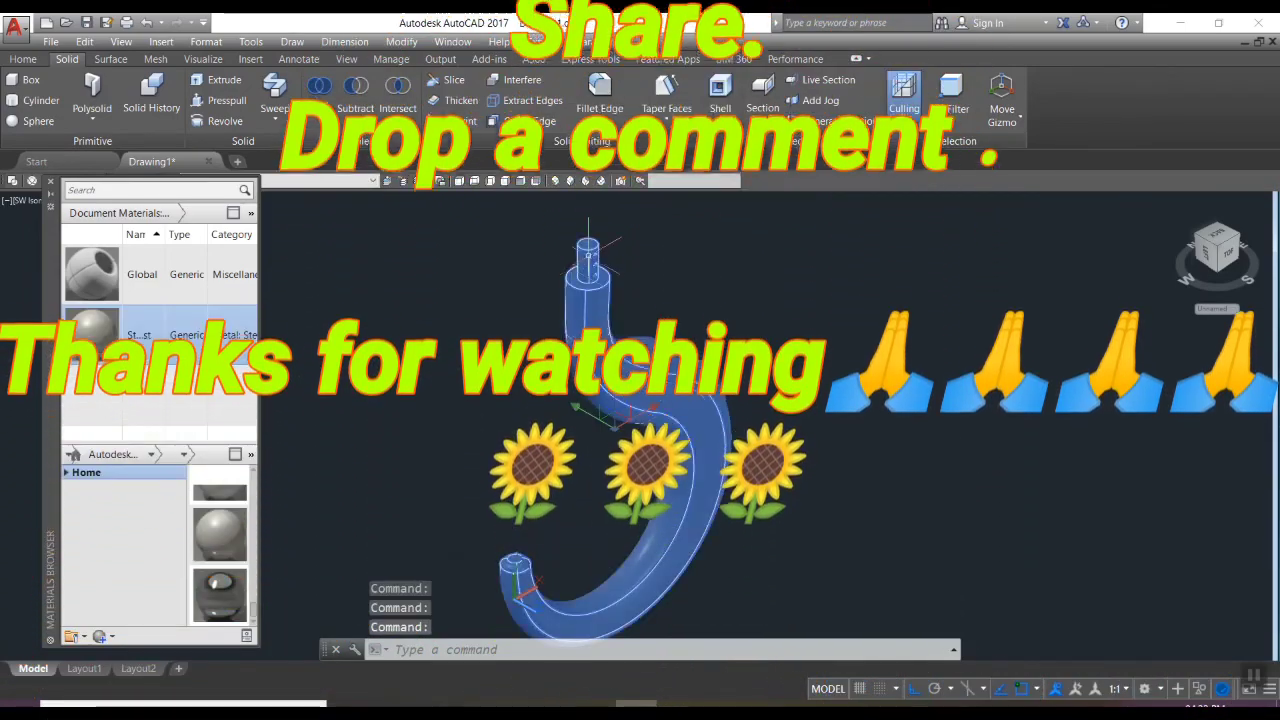
key(Escape)
scroll(619, 381, up, 3)
scroll(619, 381, down, 5)
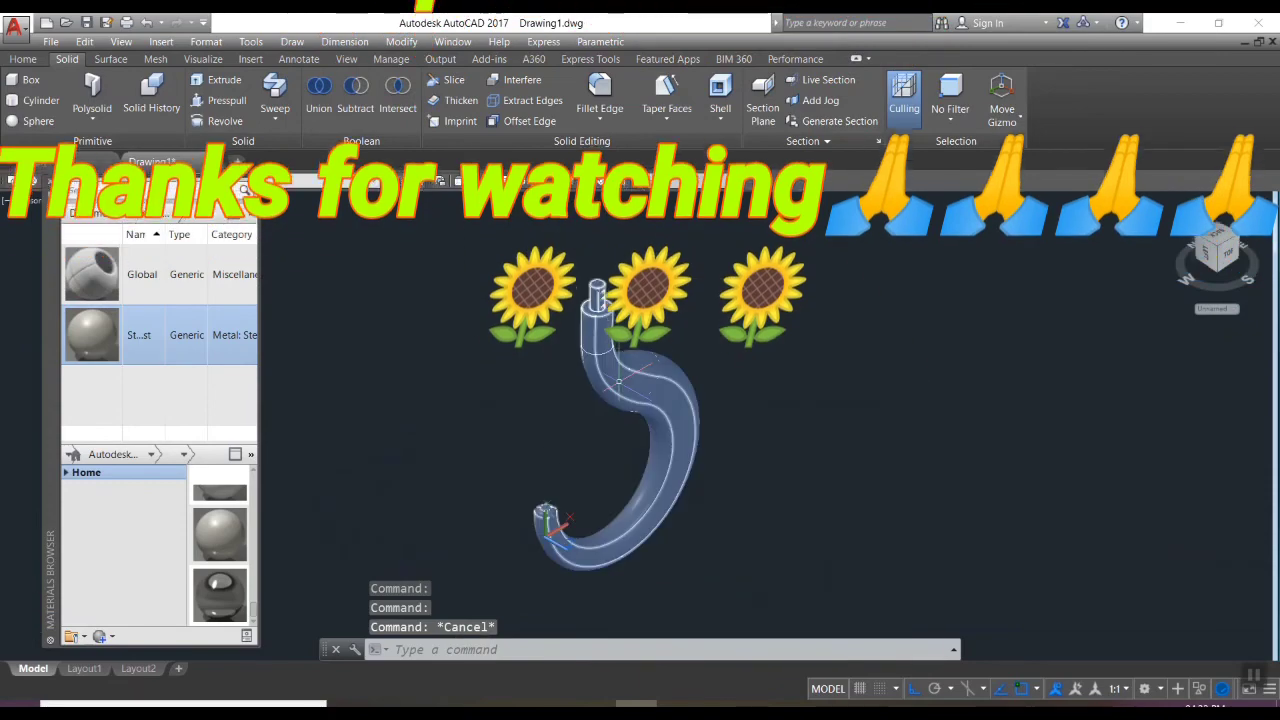
click(50, 182)
Preview the hook in the Conceptual visual style, and return it to the Realistic style
scroll(873, 466, up, 2)
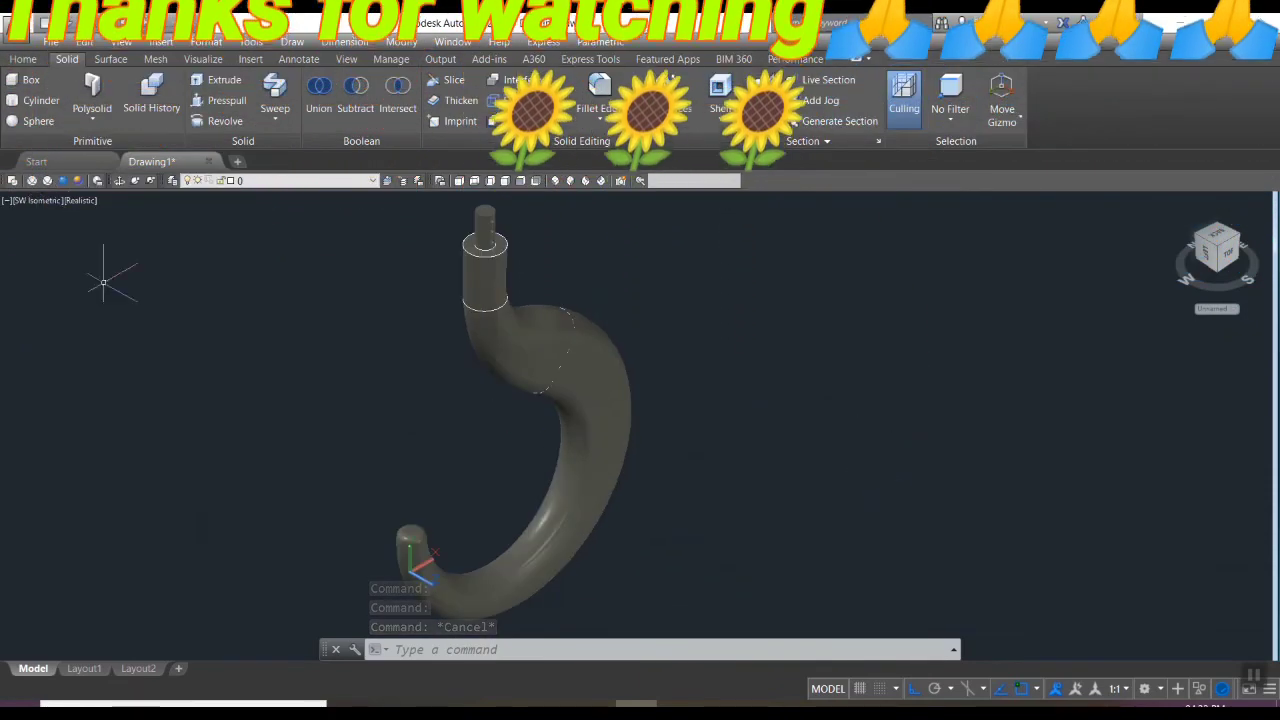
click(77, 181)
scroll(394, 371, up, 3)
scroll(394, 371, down, 4)
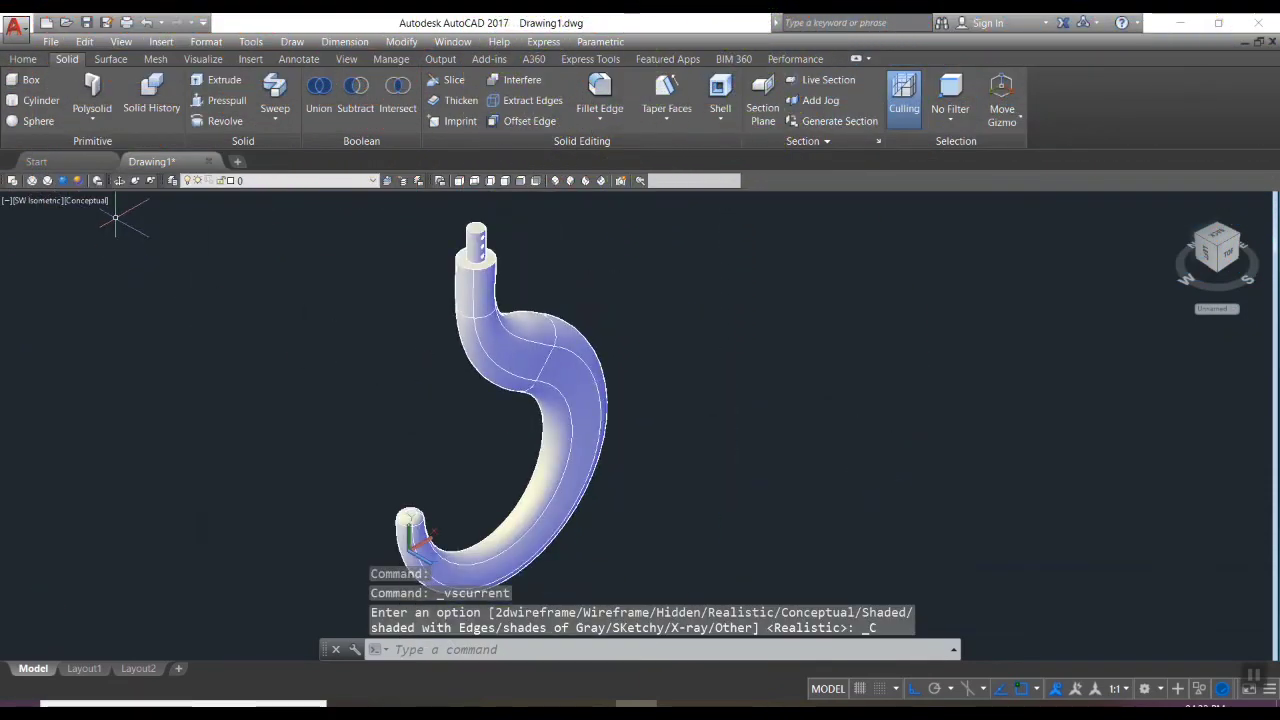
click(63, 181)
Render the hook, examine the rendered image at different zoom levels and close the render window
text(r)
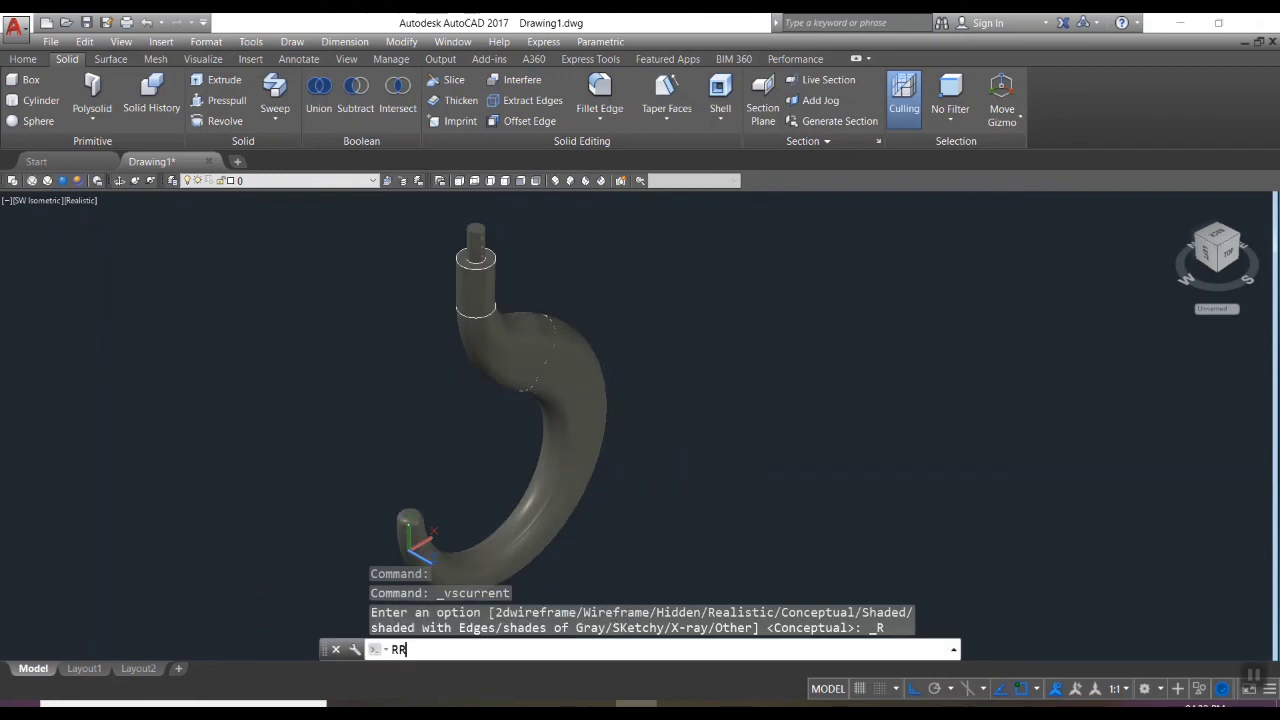
text(r)
key(Return)
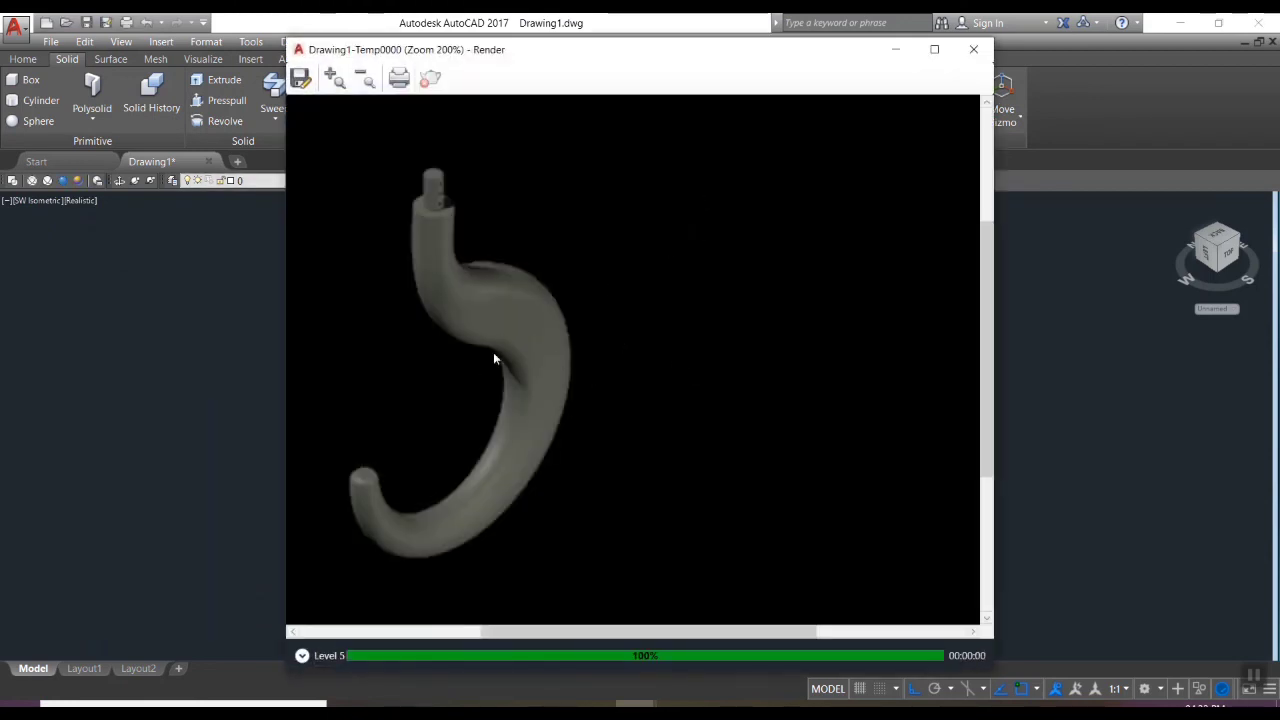
scroll(483, 368, down, 1)
scroll(483, 368, up, 2)
scroll(485, 370, down, 2)
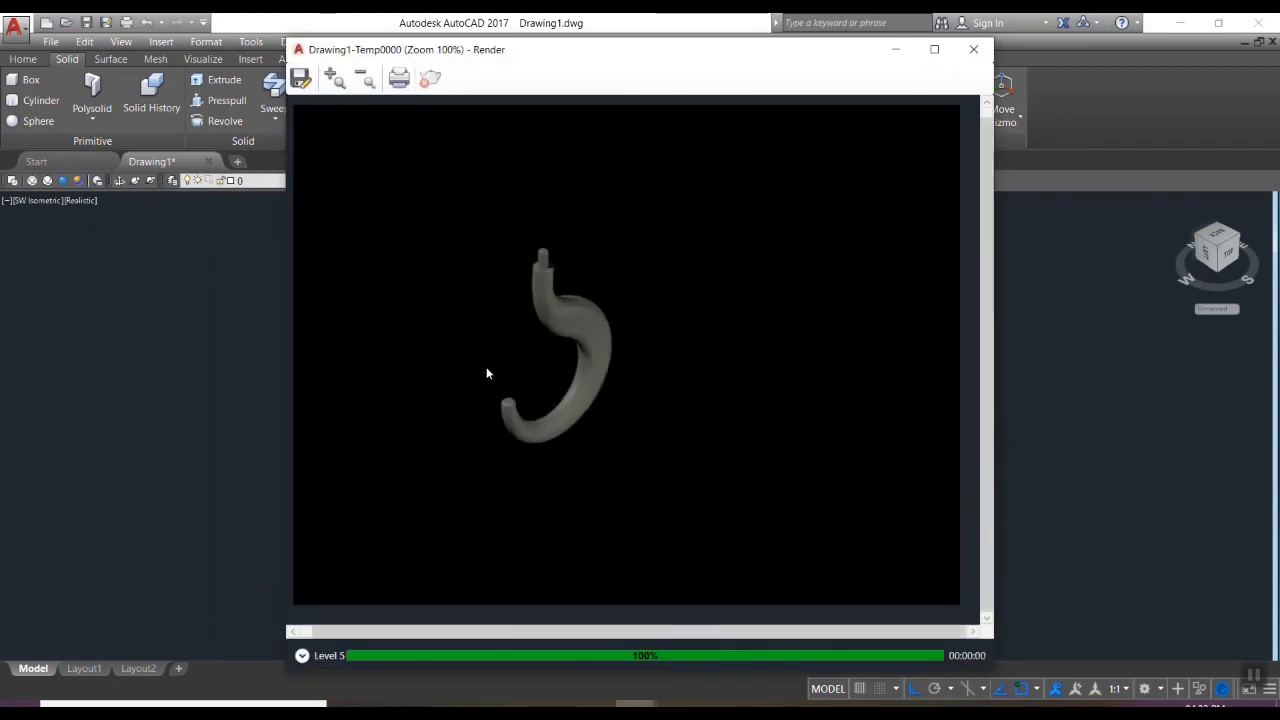
click(973, 49)
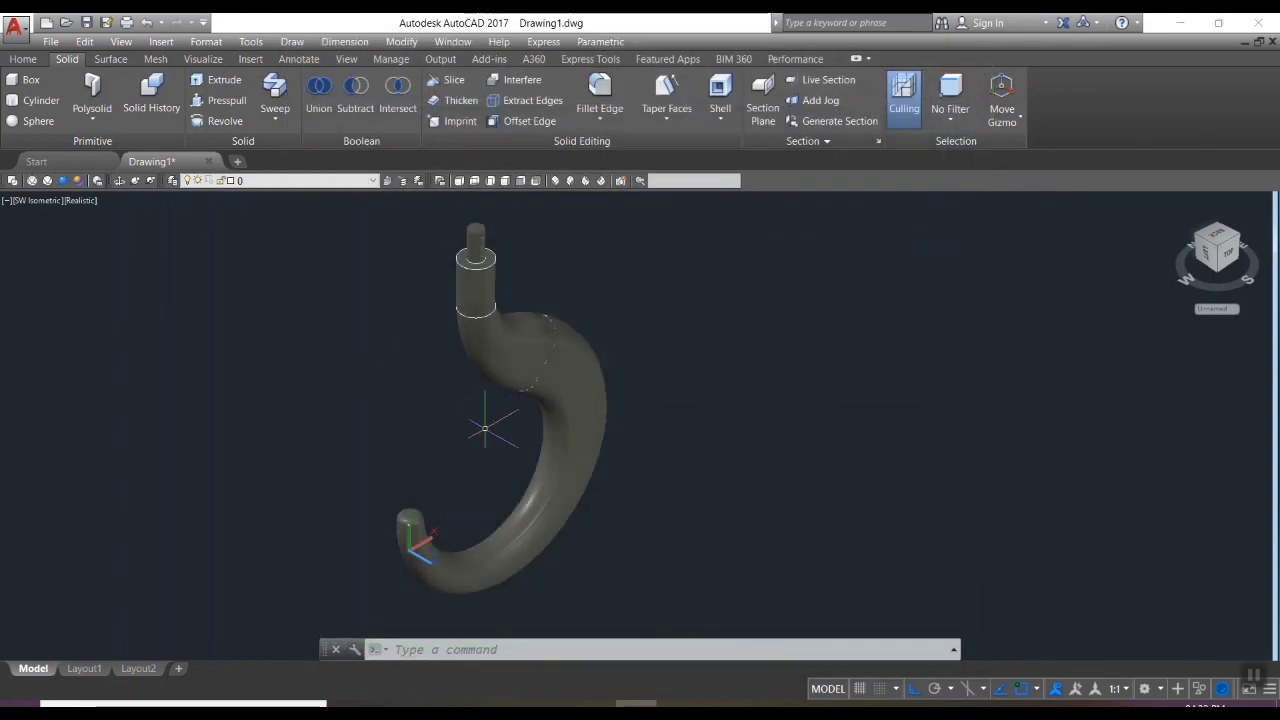
Orbit the model to view the full curve of the finished hook from its front side
click(119, 181)
drag(646, 463, 555, 458)
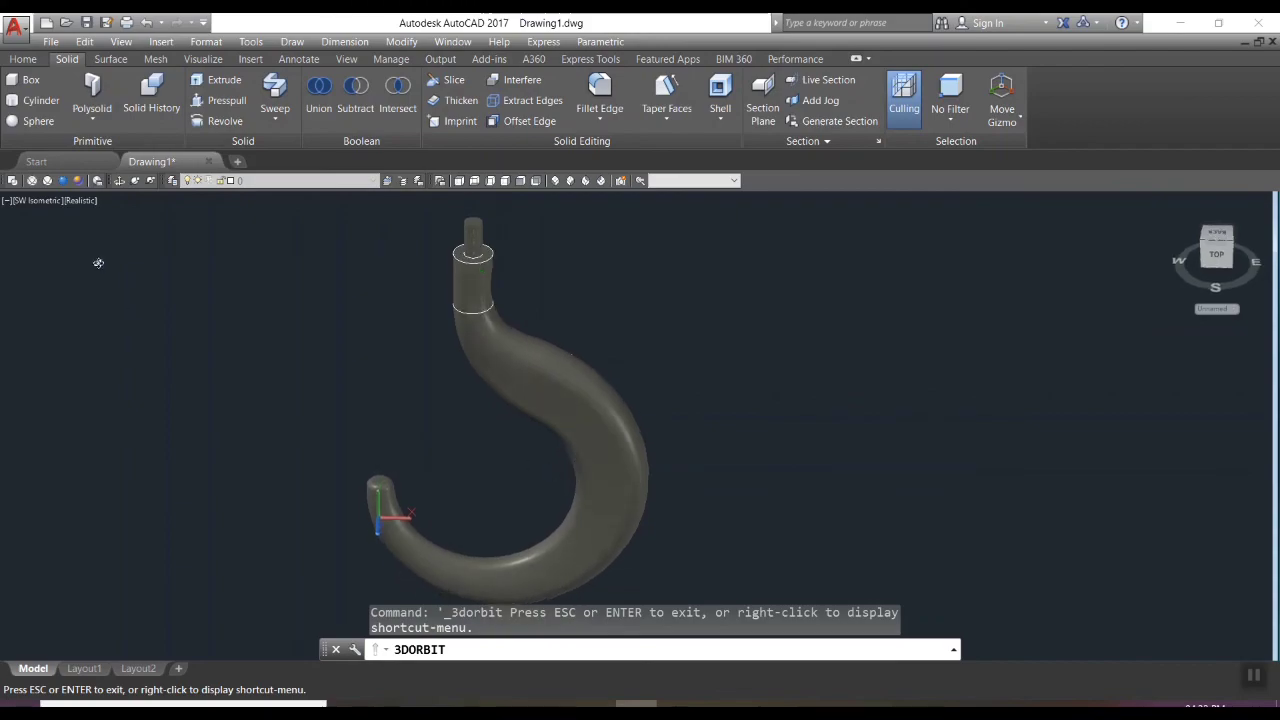